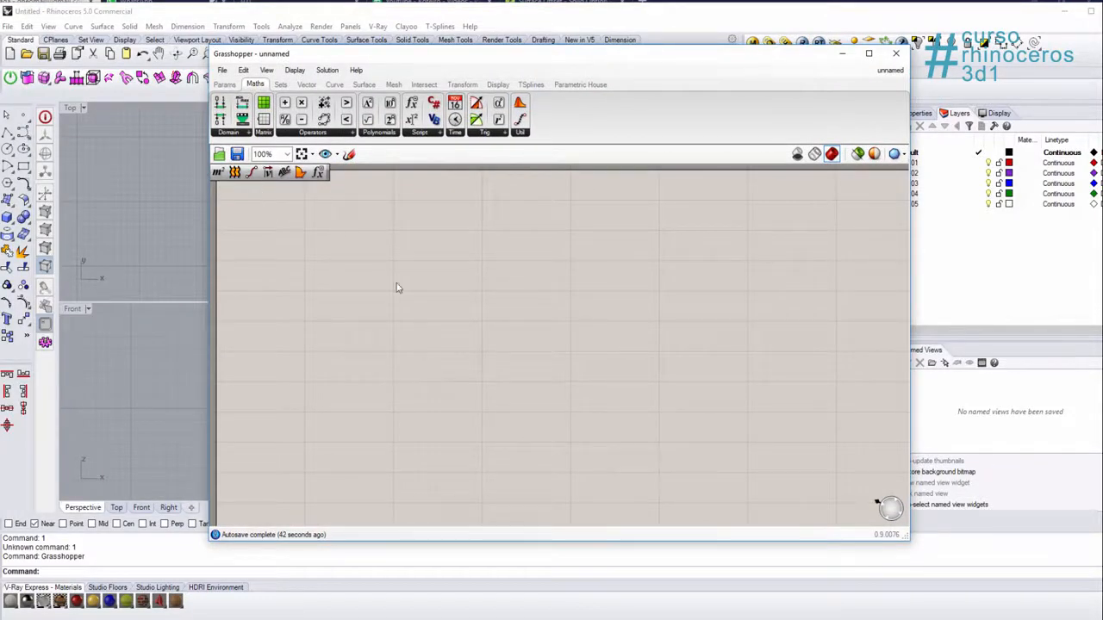
{"action": "double_click", "coordinate": [396, 286]}
{"action": "type", "text": "0"}
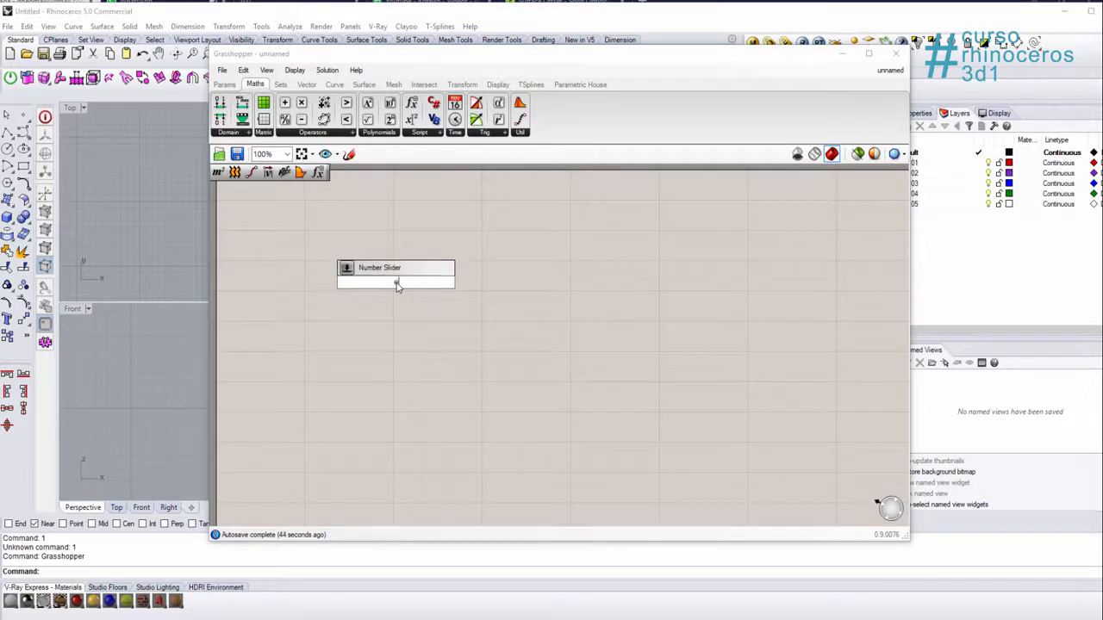
{"action": "key", "text": "Escape"}
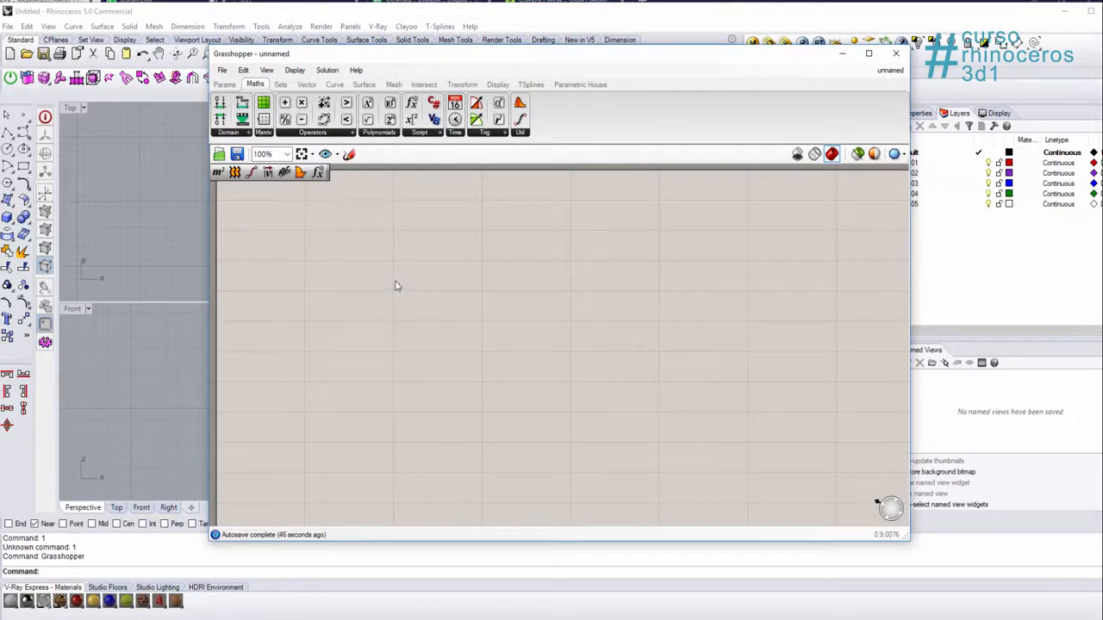
{"action": "double_click", "coordinate": [413, 283]}
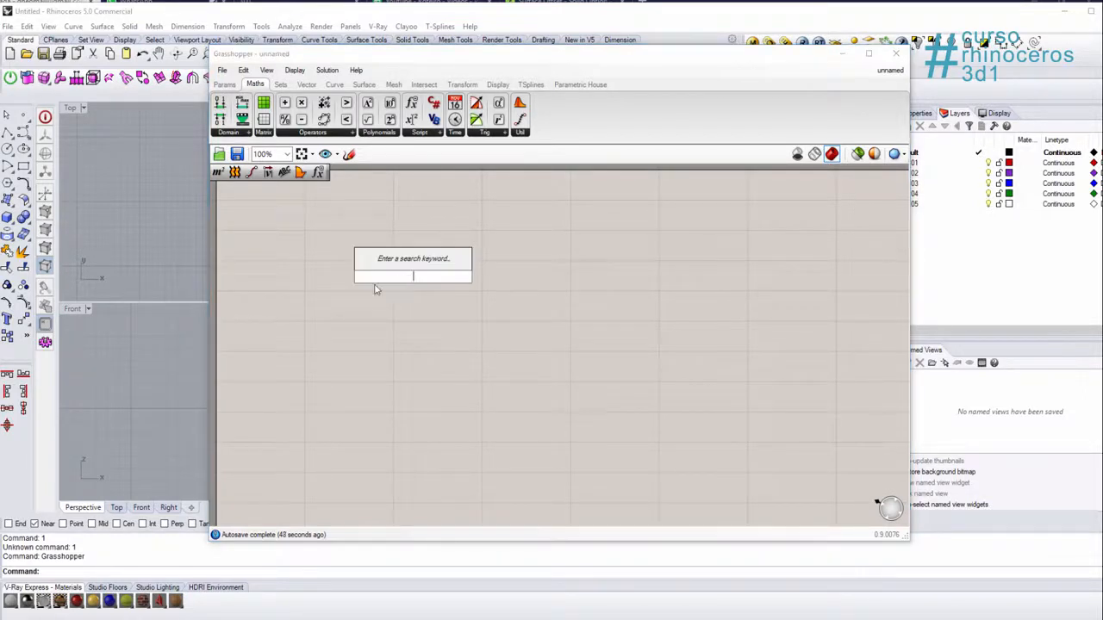
{"action": "key", "text": "Escape"}
{"action": "scroll", "coordinate": [435, 286], "scroll_direction": "down", "scroll_amount": 3}
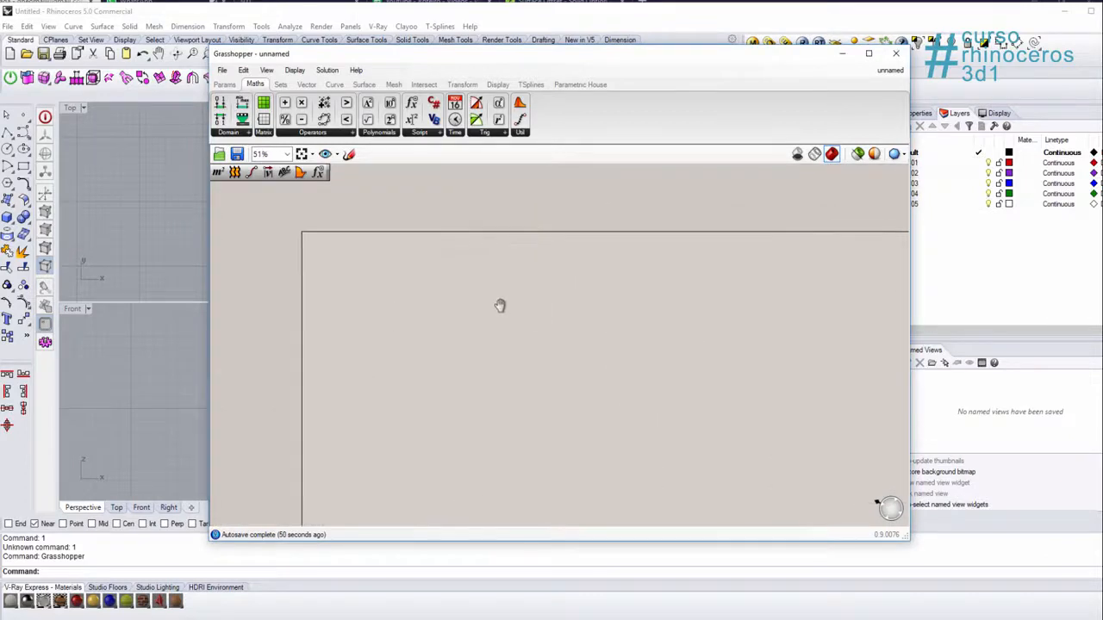
Step: Create a new Grasshopper document and place an Ellipse component on the canvas
{"action": "left_click", "coordinate": [222, 70]}
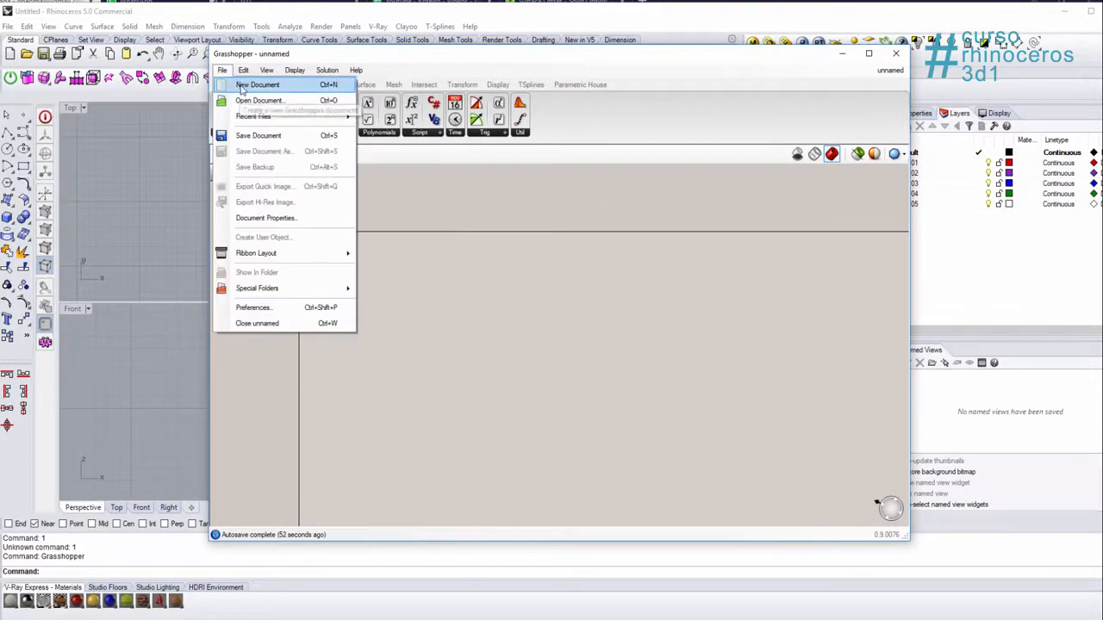
{"action": "left_click", "coordinate": [272, 86]}
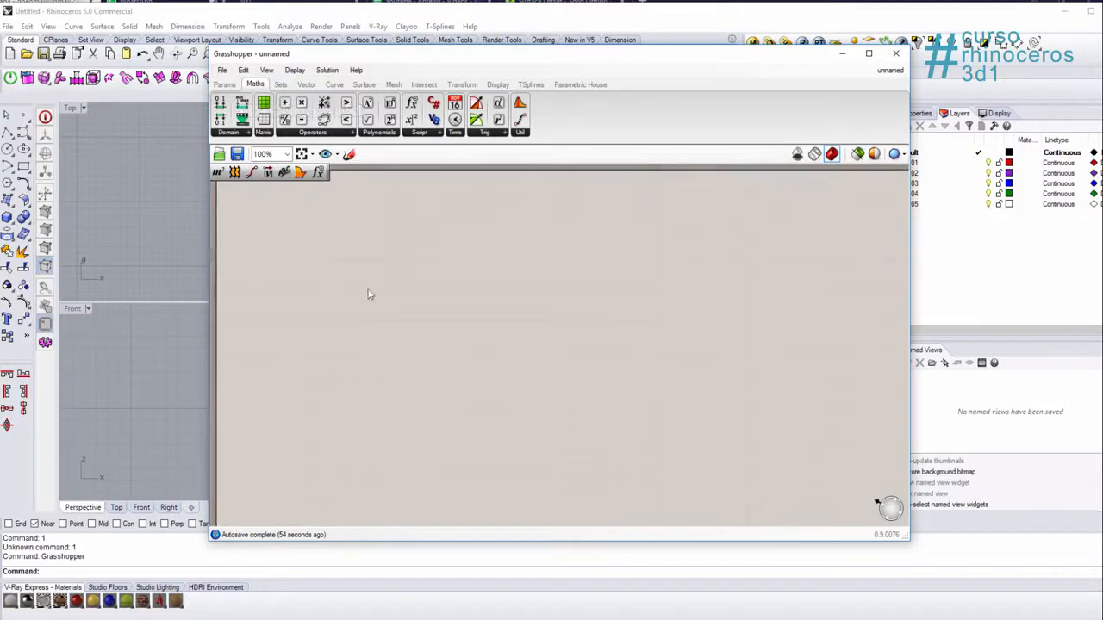
{"action": "scroll", "coordinate": [379, 289], "scroll_direction": "down", "scroll_amount": 4}
{"action": "scroll", "coordinate": [373, 285], "scroll_direction": "down", "scroll_amount": 3}
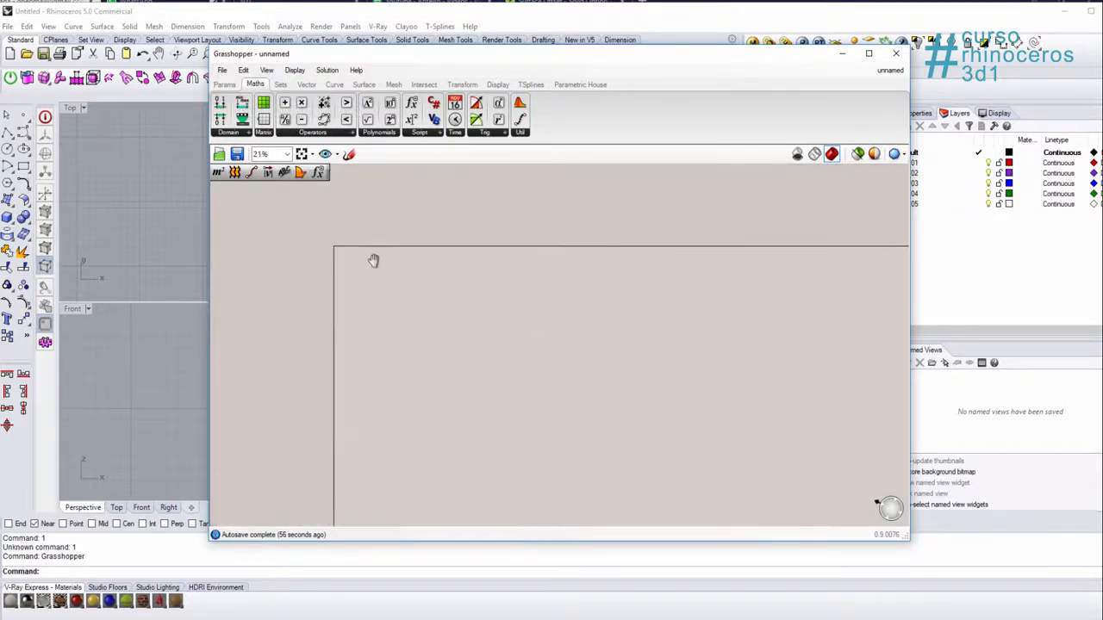
{"action": "double_click", "coordinate": [453, 314]}
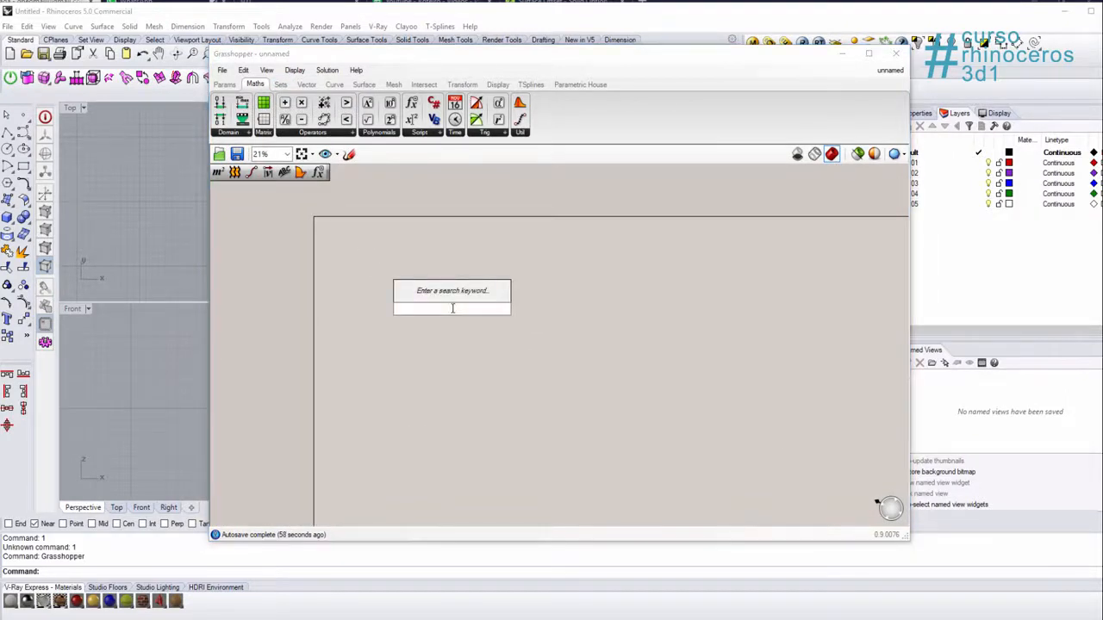
{"action": "type", "text": "ell"}
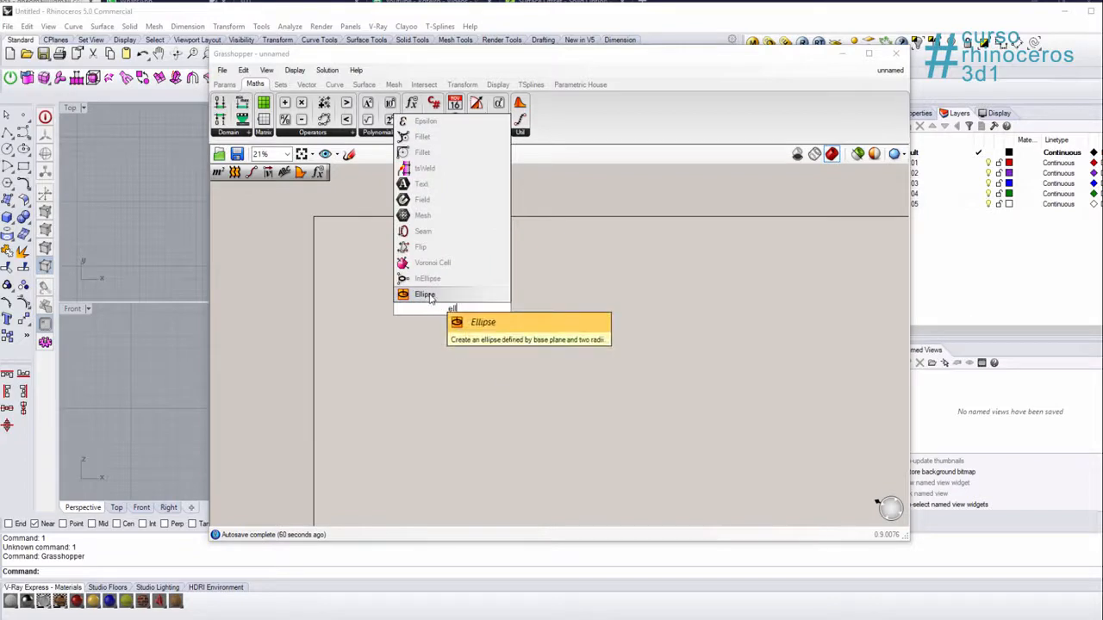
{"action": "left_click", "coordinate": [430, 297]}
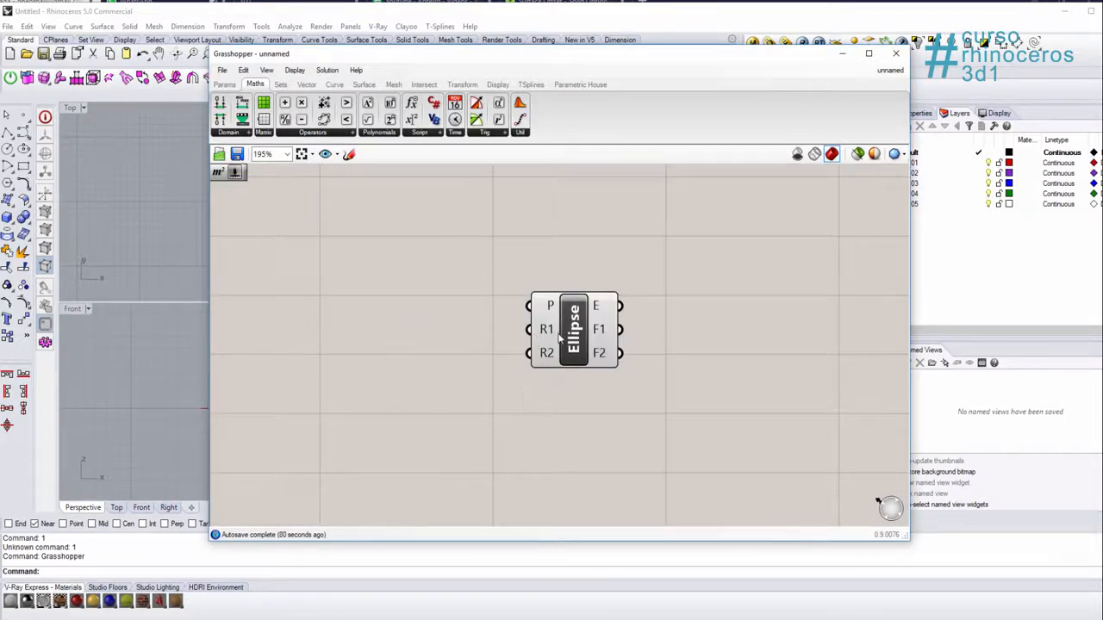
Step: Add a number slider with the value 20 beside the input side of the Ellipse component
{"action": "mouse_move", "coordinate": [546, 357]}
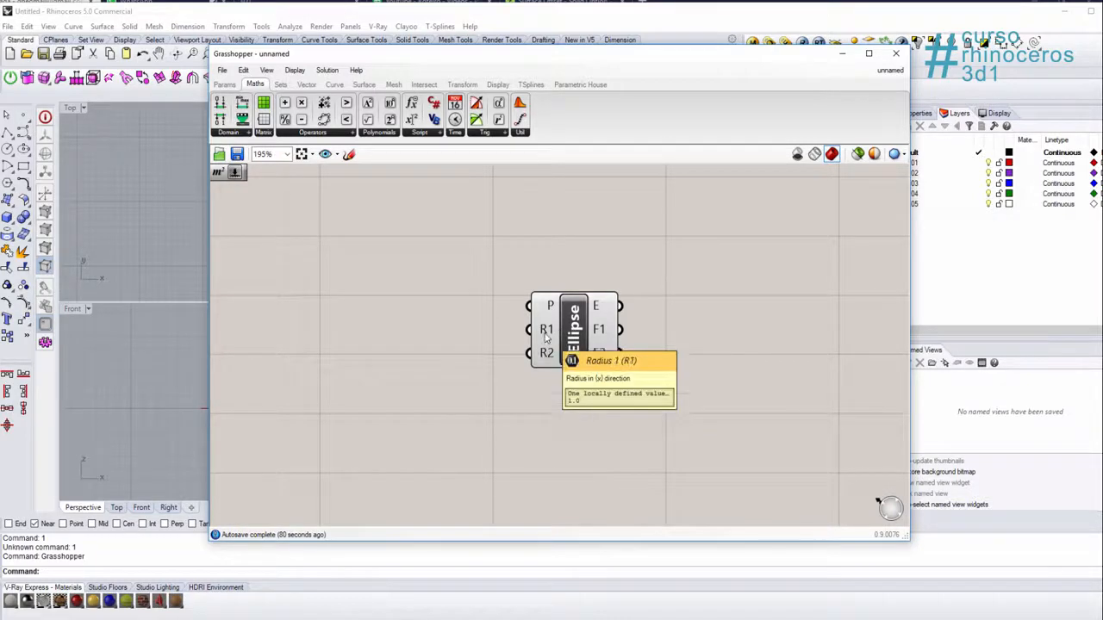
{"action": "double_click", "coordinate": [395, 346]}
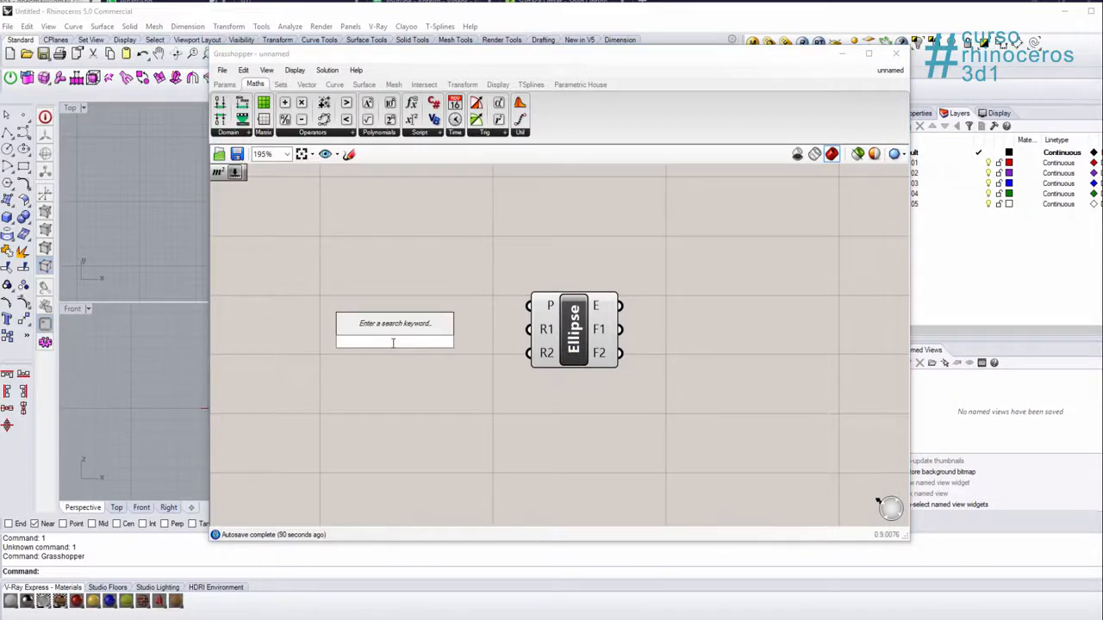
{"action": "type", "text": "20"}
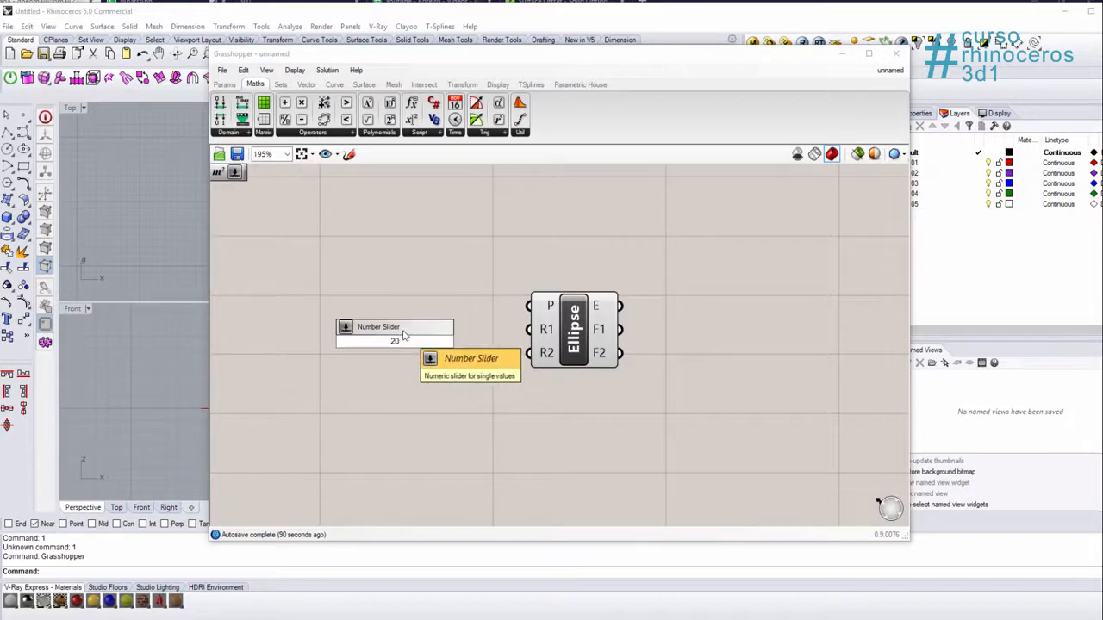
{"action": "key", "text": "Return"}
Step: Add a second number slider set to 14 below the first and connect the sliders to the Ellipse inputs R1 and R2
{"action": "double_click", "coordinate": [368, 377]}
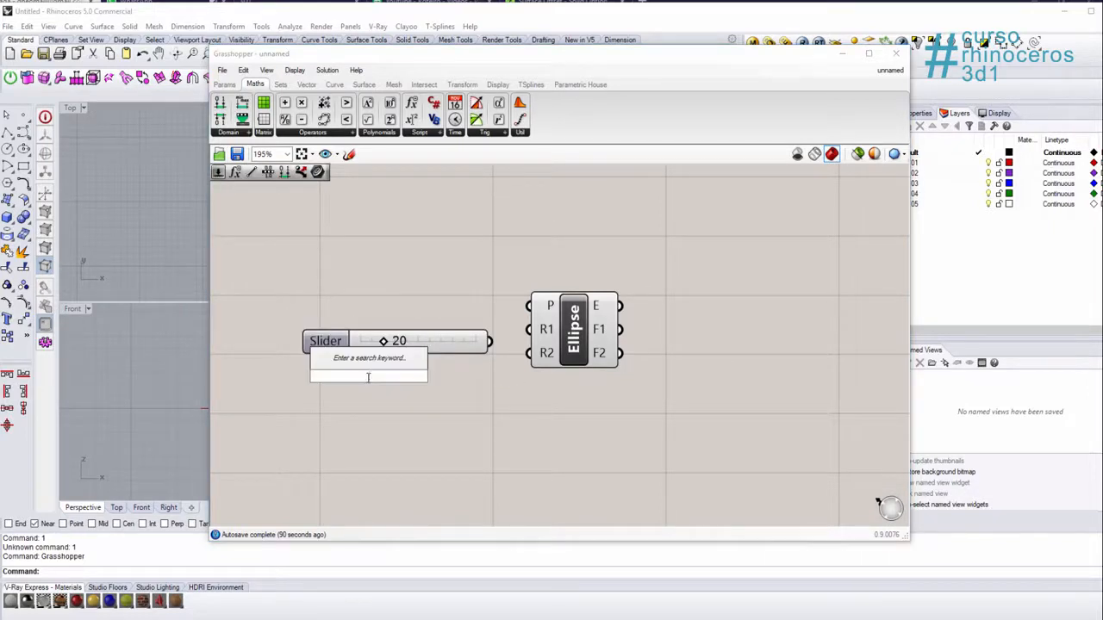
{"action": "type", "text": "15"}
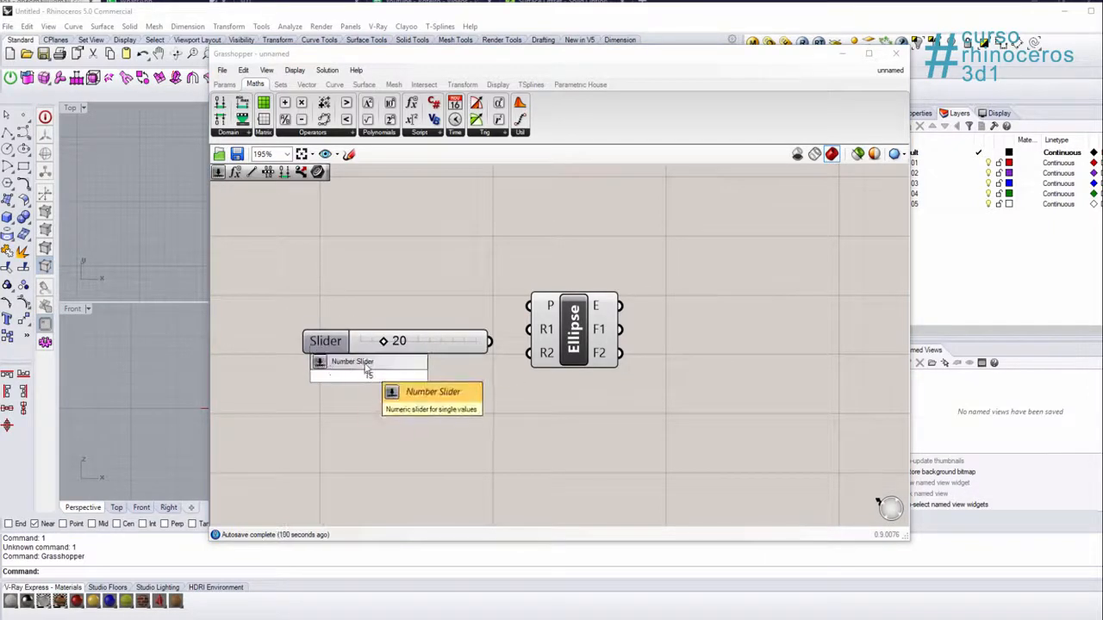
{"action": "key", "text": "Return"}
{"action": "mouse_move", "coordinate": [380, 376]}
{"action": "left_mouse_down"}
{"action": "mouse_move", "coordinate": [500, 394]}
{"action": "mouse_move", "coordinate": [369, 388]}
{"action": "left_mouse_up"}
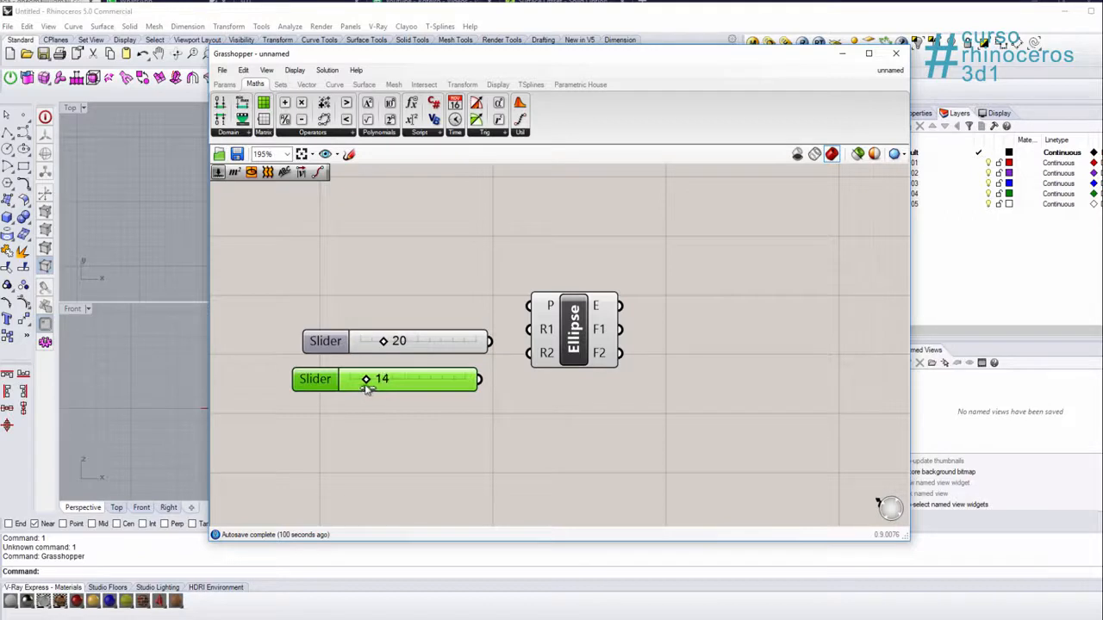
{"action": "left_click_drag", "start_coordinate": [470, 350], "coordinate": [456, 344]}
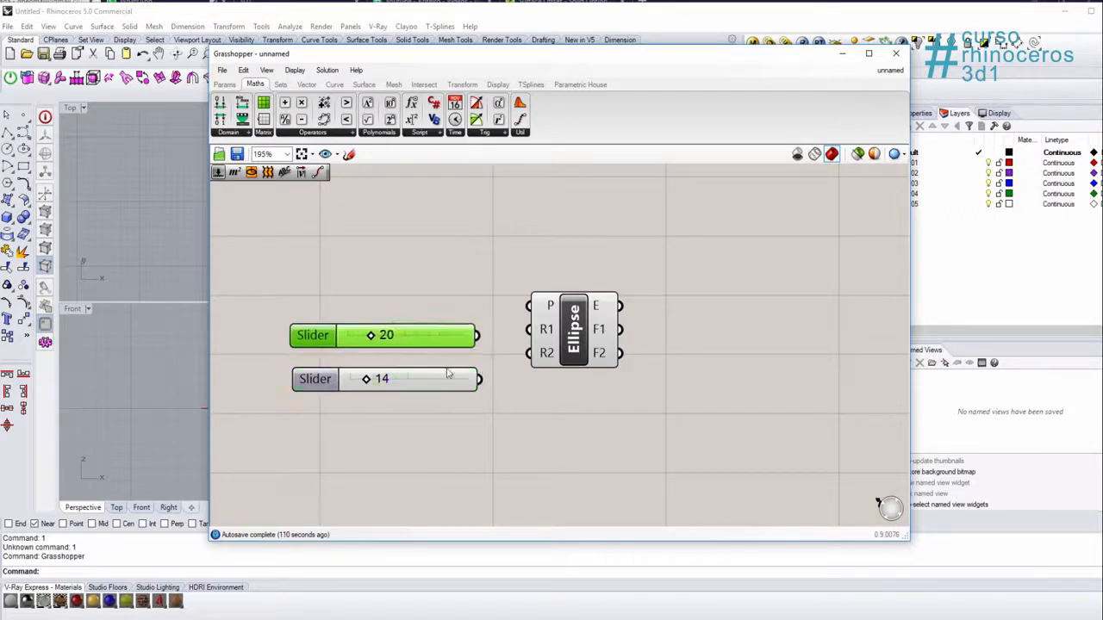
{"action": "left_click_drag", "start_coordinate": [456, 385], "coordinate": [529, 330]}
Step: Move and shrink the Grasshopper window to uncover the Perspective viewport, and line up the Radius 1 slider with Radius 2
{"action": "left_click_drag", "start_coordinate": [534, 53], "coordinate": [331, 56]}
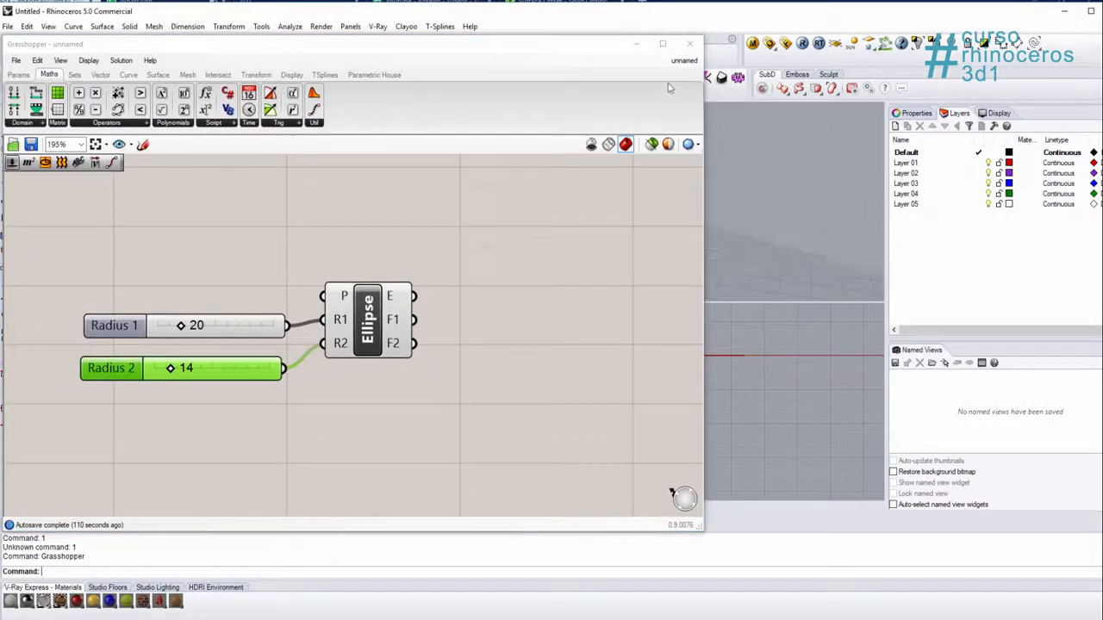
{"action": "left_click_drag", "start_coordinate": [703, 529], "coordinate": [458, 498]}
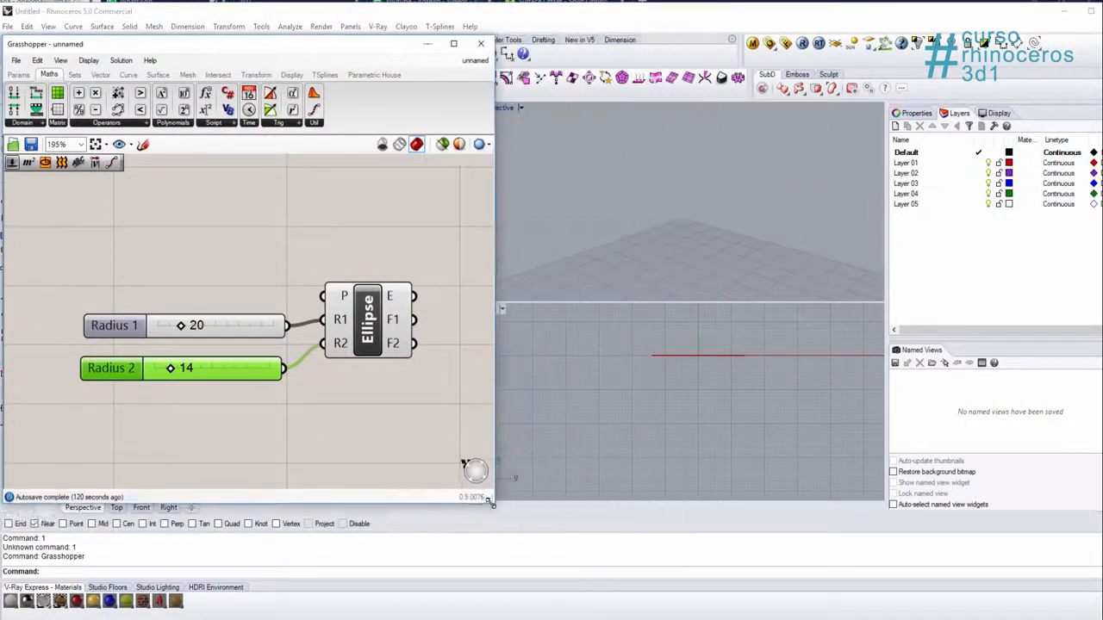
{"action": "scroll", "coordinate": [287, 381], "scroll_direction": "down", "scroll_amount": 3}
{"action": "right_click_drag", "start_coordinate": [750, 271], "coordinate": [486, 260]}
{"action": "left_click_drag", "start_coordinate": [164, 297], "coordinate": [164, 299]}
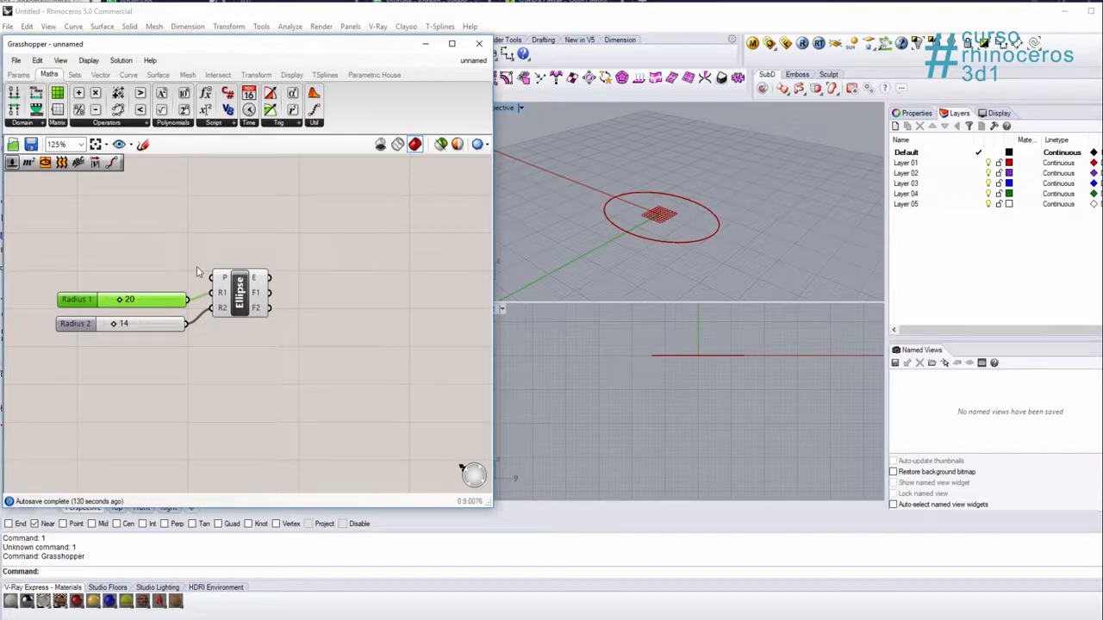
{"action": "left_click", "coordinate": [604, 147]}
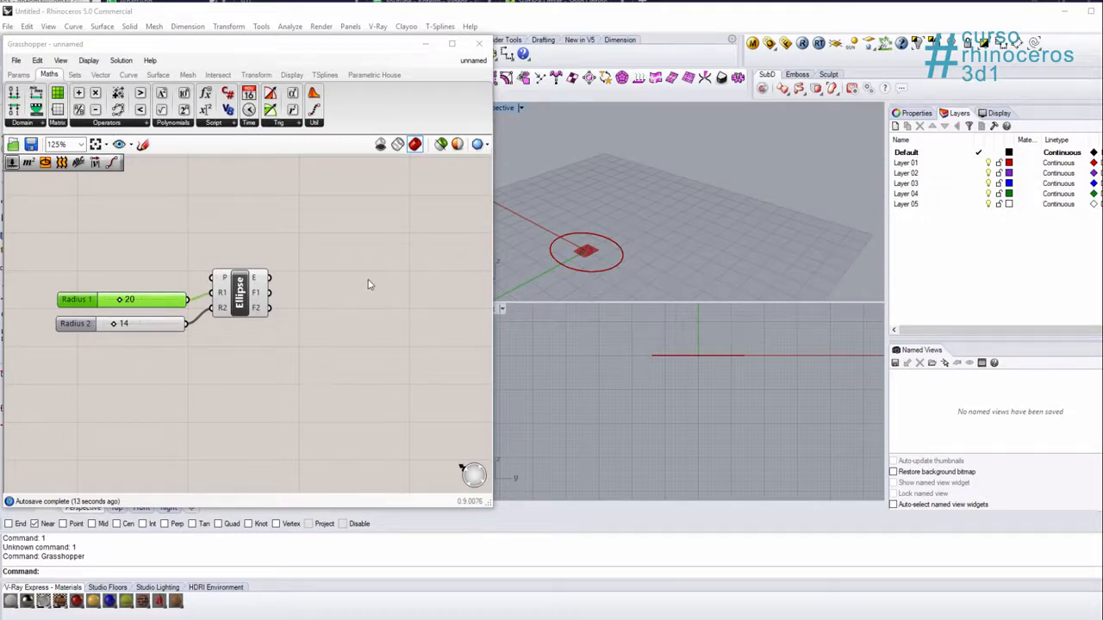
Step: Place an Area component on the output side of the Ellipse component
{"action": "double_click", "coordinate": [370, 284]}
{"action": "type", "text": "a"}
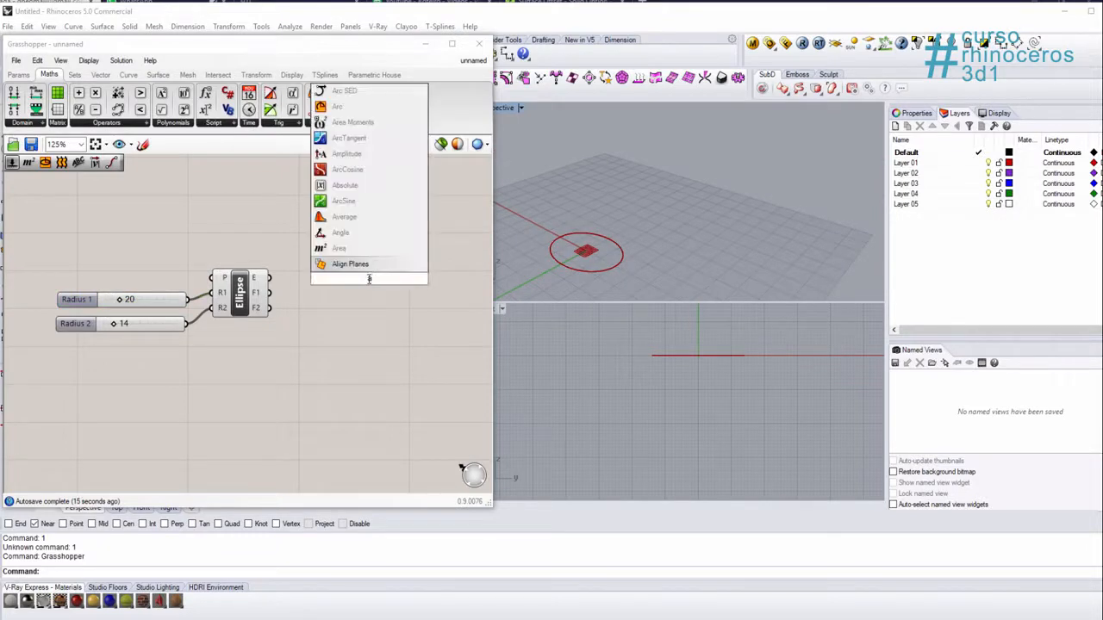
{"action": "type", "text": "rea"}
{"action": "left_click", "coordinate": [351, 265]}
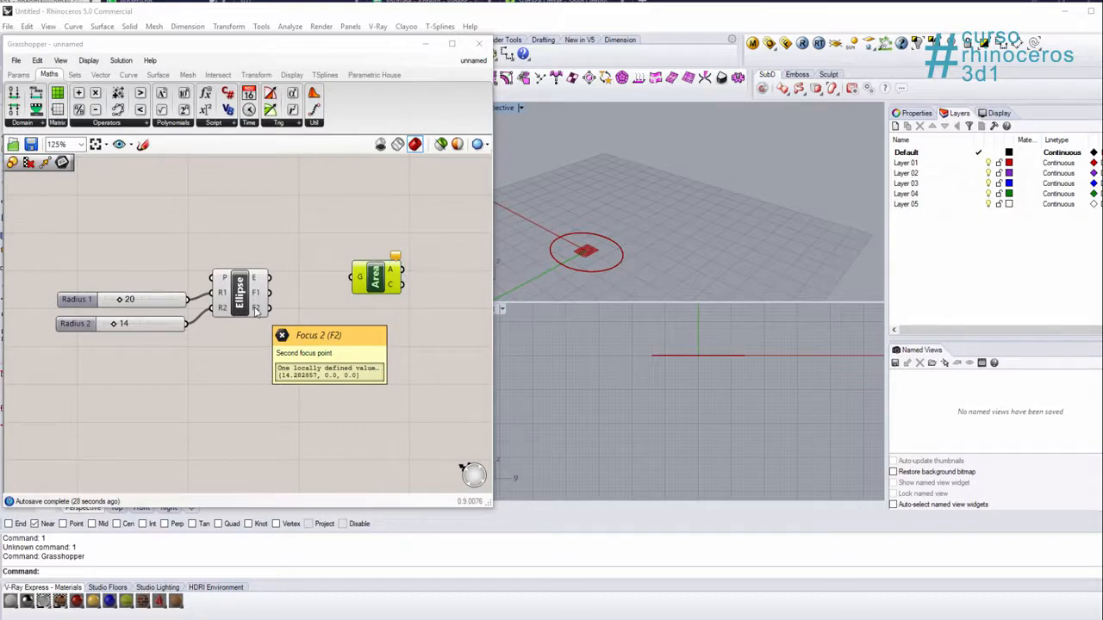
{"action": "left_click", "coordinate": [345, 233]}
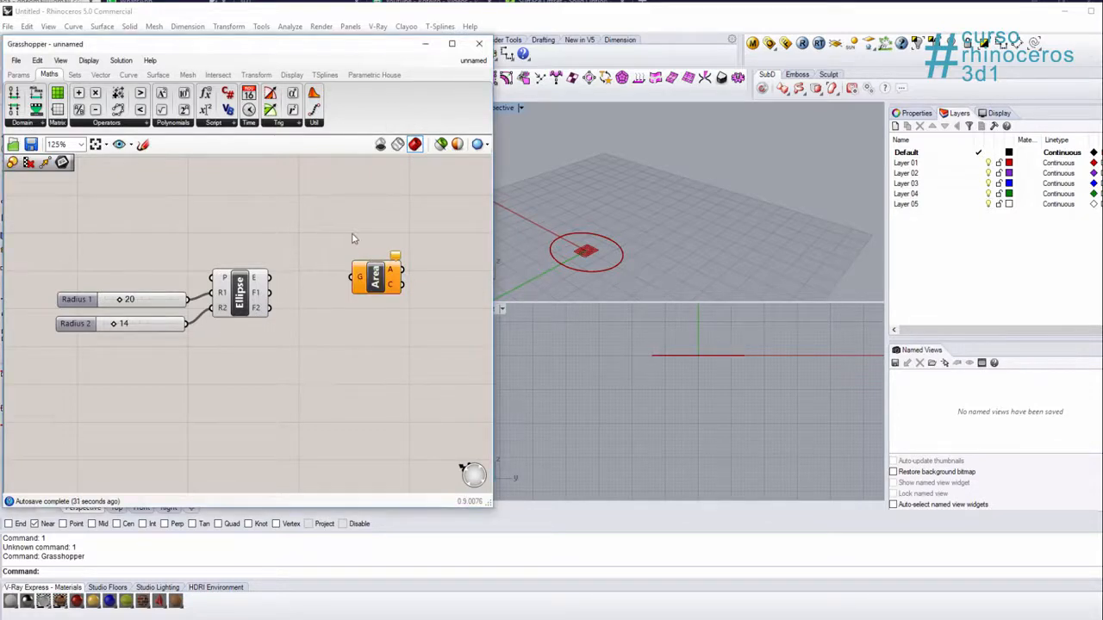
Step: Connect the Ellipse output E to the Area input G and inspect the centroid in the Perspective viewport
{"action": "scroll", "coordinate": [298, 241], "scroll_direction": "up", "scroll_amount": 2}
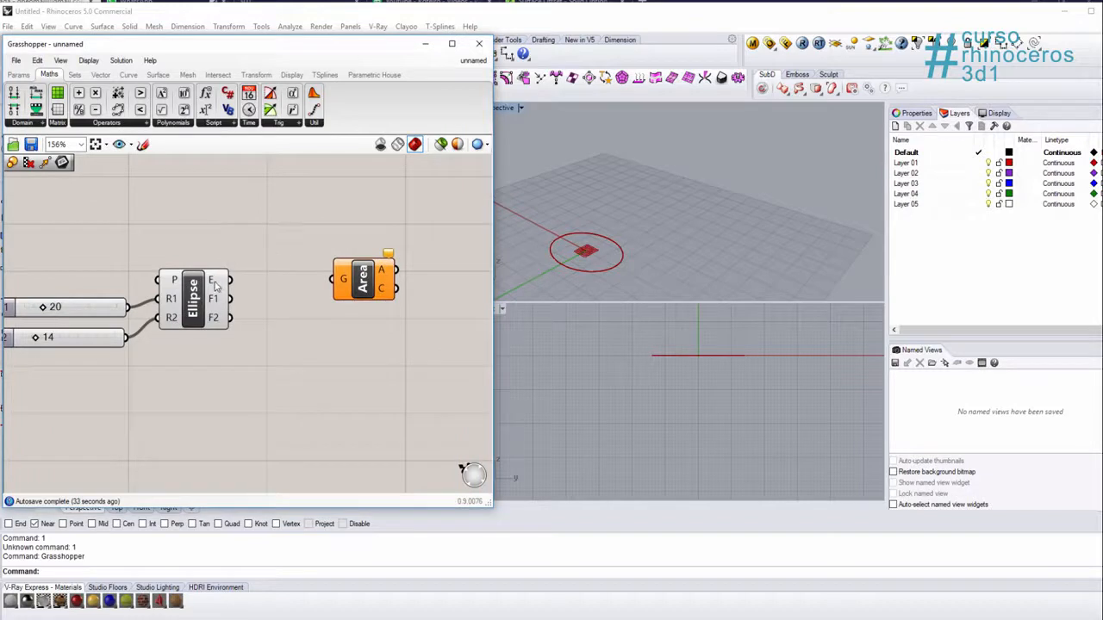
{"action": "mouse_move", "coordinate": [216, 285]}
{"action": "left_click_drag", "start_coordinate": [215, 284], "coordinate": [334, 289]}
{"action": "left_click", "coordinate": [367, 284]}
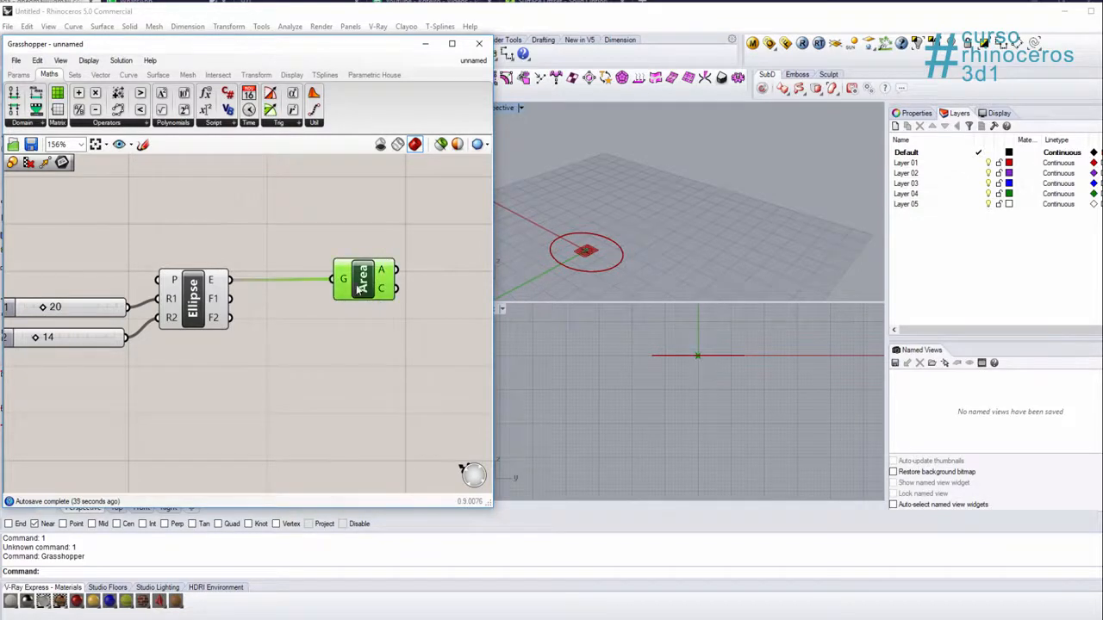
{"action": "scroll", "coordinate": [590, 263], "scroll_direction": "up", "scroll_amount": 3}
{"action": "scroll", "coordinate": [597, 270], "scroll_direction": "down", "scroll_amount": 3}
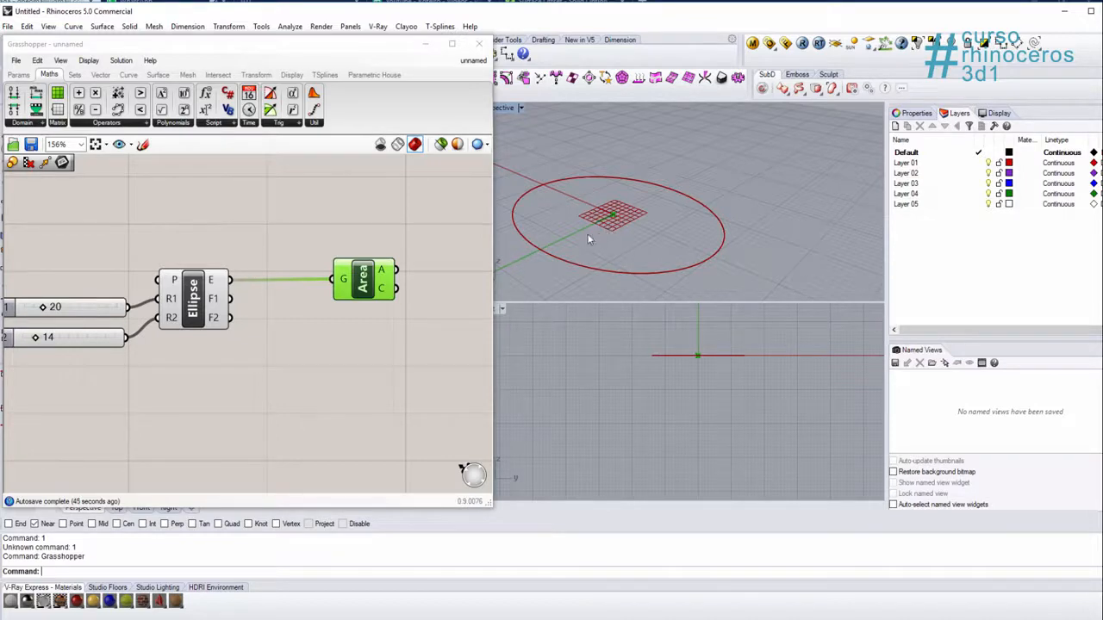
Step: Reposition the Area component higher on the canvas to make room beside the Ellipse component
{"action": "left_click", "coordinate": [419, 229]}
{"action": "left_click_drag", "start_coordinate": [363, 284], "coordinate": [343, 212]}
{"action": "left_click", "coordinate": [214, 306]}
{"action": "middle_click", "coordinate": [212, 308]}
Step: Add a Move component and position it below the Area component
{"action": "double_click", "coordinate": [345, 368]}
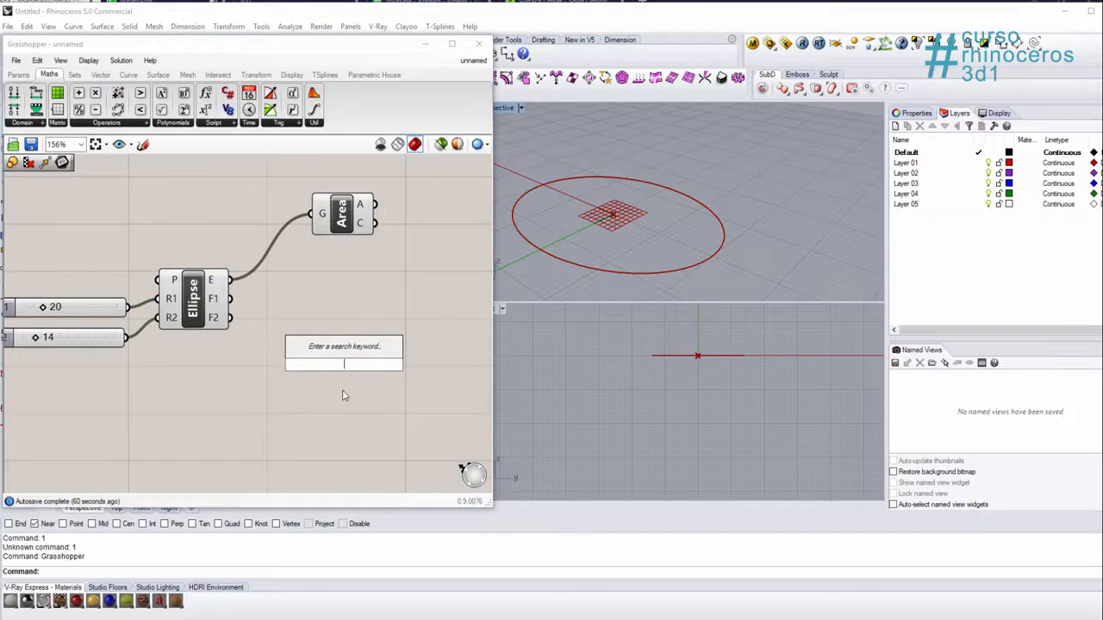
{"action": "double_click", "coordinate": [342, 395]}
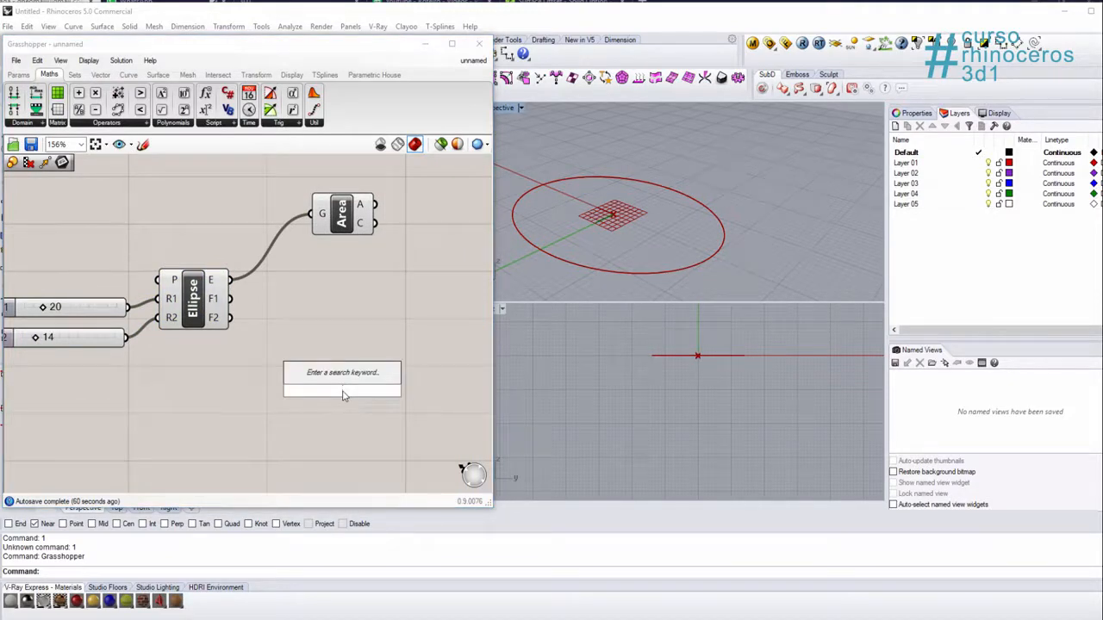
{"action": "type", "text": "move"}
{"action": "key", "text": "Return"}
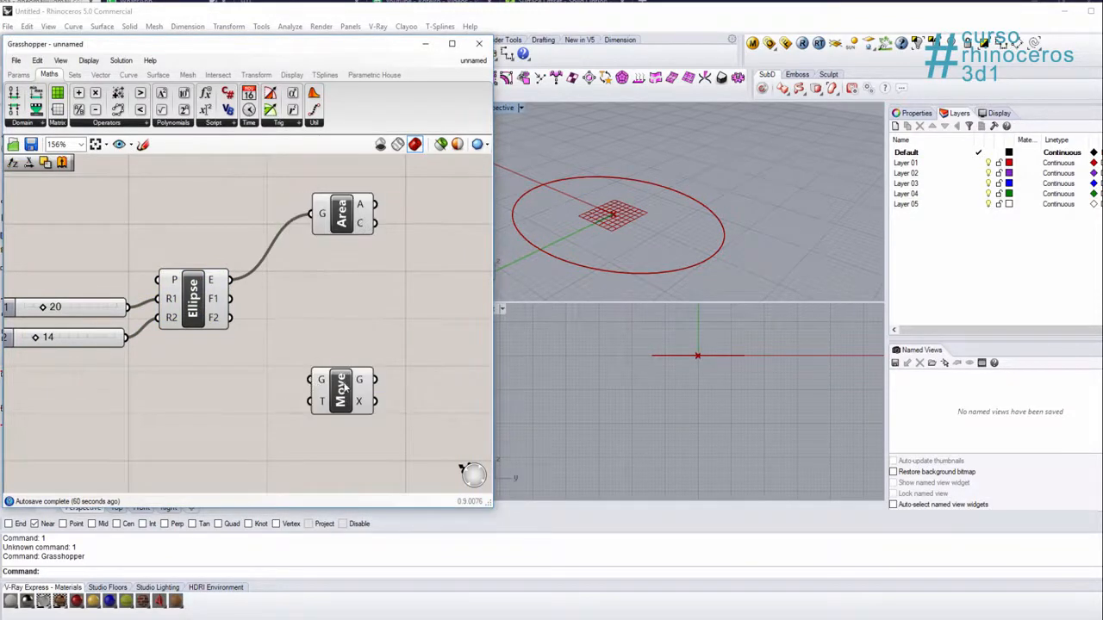
{"action": "left_click_drag", "start_coordinate": [343, 390], "coordinate": [343, 338]}
{"action": "left_click", "coordinate": [348, 292]}
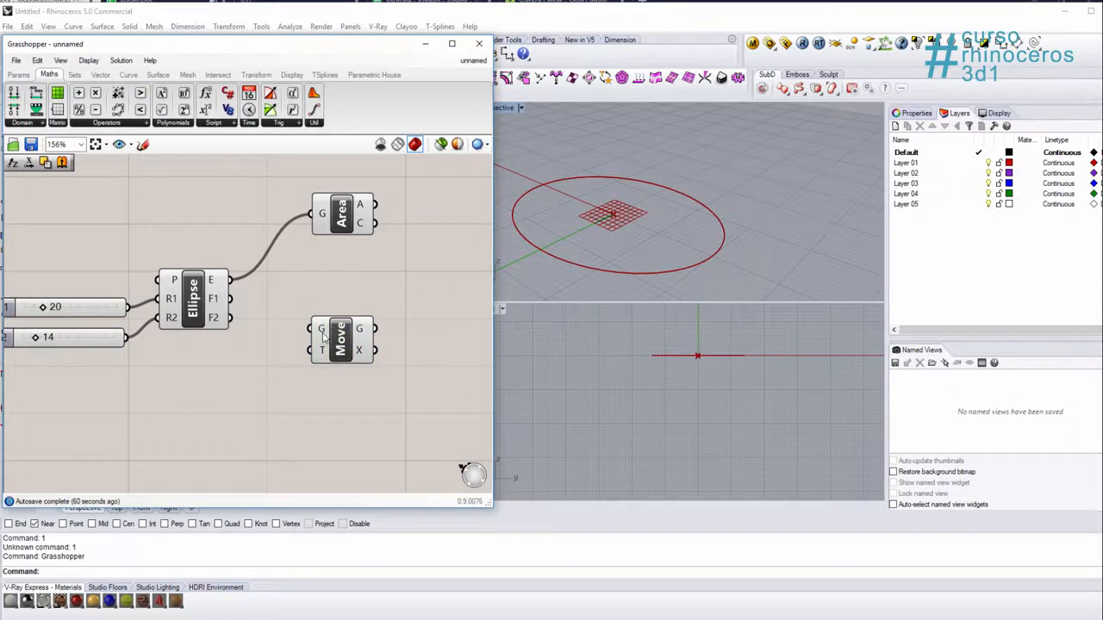
Step: Connect the Ellipse output E to the Move input G and highlight the moved copy in the Perspective viewport
{"action": "mouse_move", "coordinate": [324, 333]}
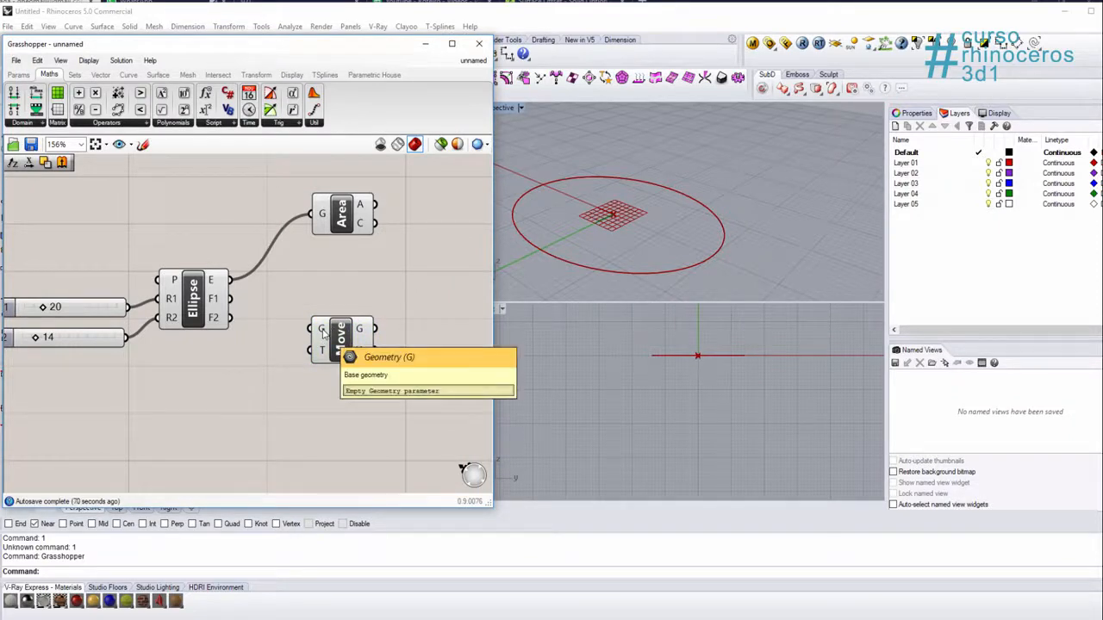
{"action": "mouse_move", "coordinate": [327, 353]}
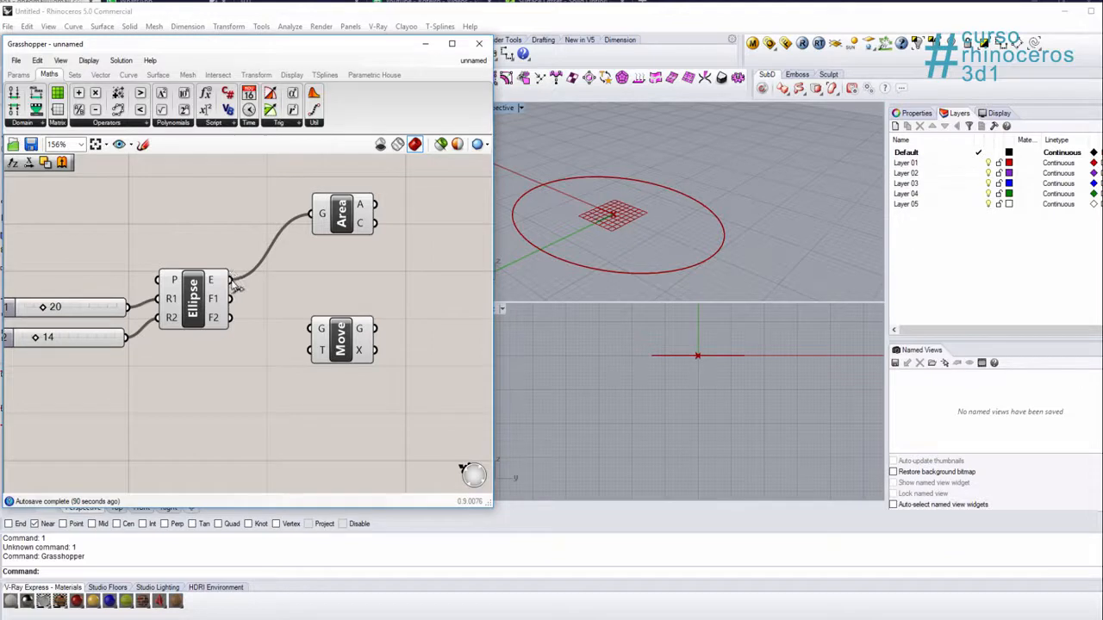
{"action": "left_click_drag", "start_coordinate": [231, 281], "coordinate": [311, 328]}
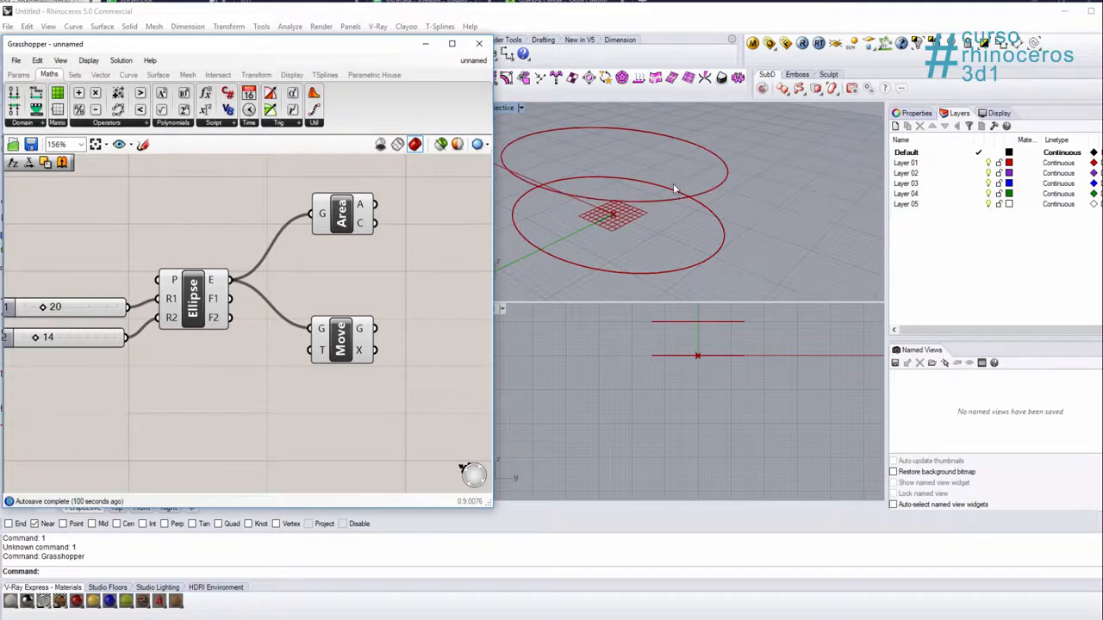
{"action": "scroll", "coordinate": [664, 194], "scroll_direction": "down", "scroll_amount": 3}
{"action": "mouse_move", "coordinate": [706, 233]}
{"action": "right_mouse_down"}
{"action": "mouse_move", "coordinate": [707, 197]}
{"action": "mouse_move", "coordinate": [708, 215]}
{"action": "right_mouse_up"}
{"action": "left_click", "coordinate": [341, 341]}
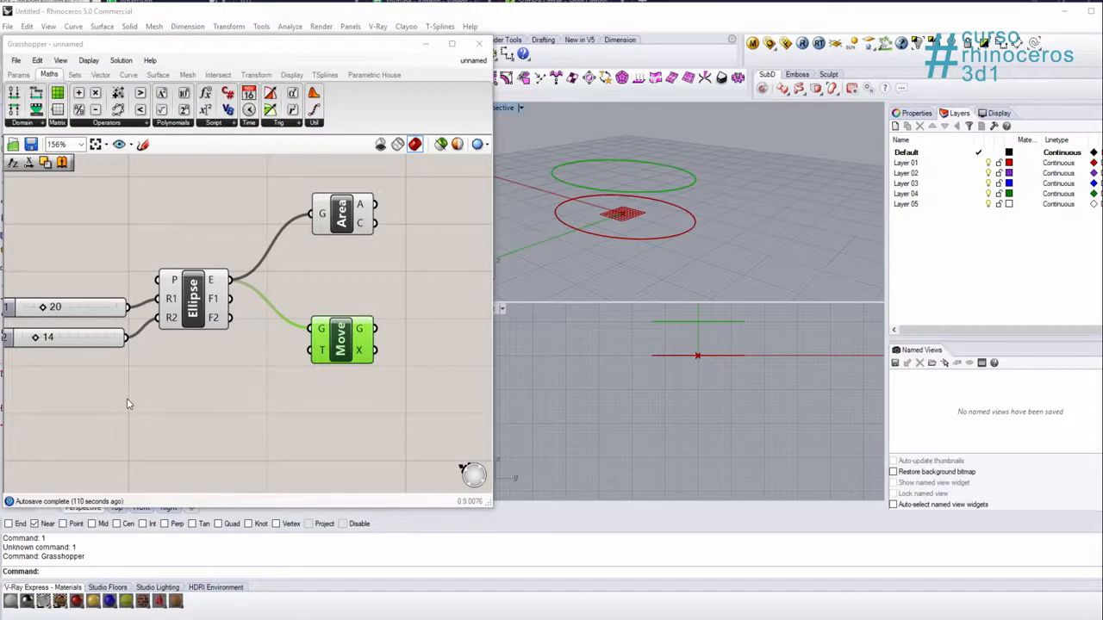
Step: Add a Unit Z component below the Ellipse component and connect its V output to the Move input T
{"action": "double_click", "coordinate": [189, 420]}
{"action": "type", "text": "z"}
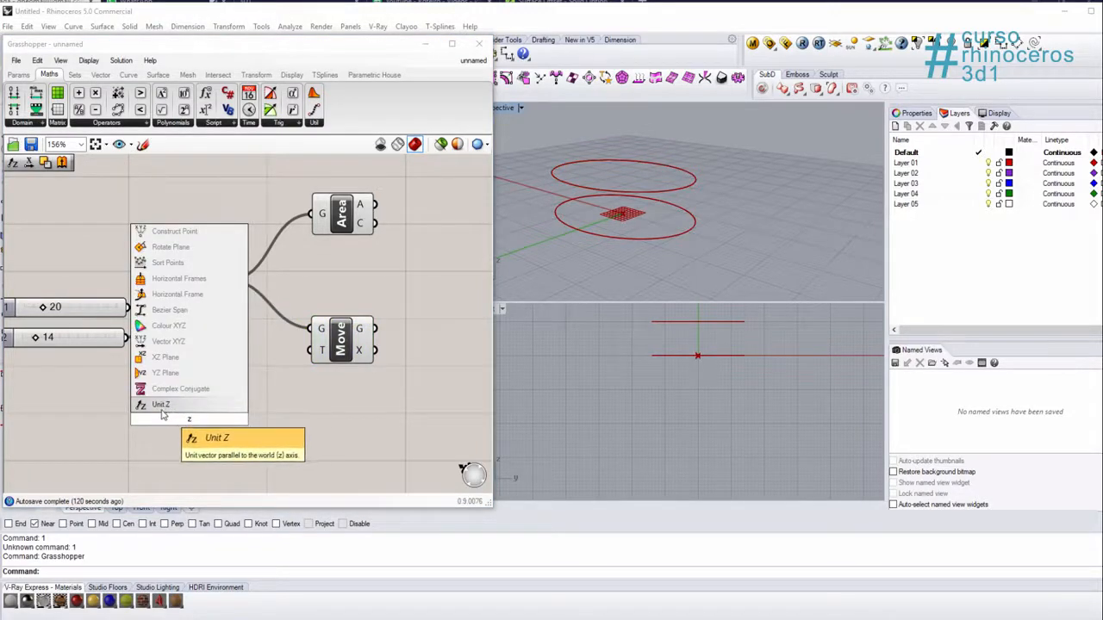
{"action": "left_click", "coordinate": [162, 405]}
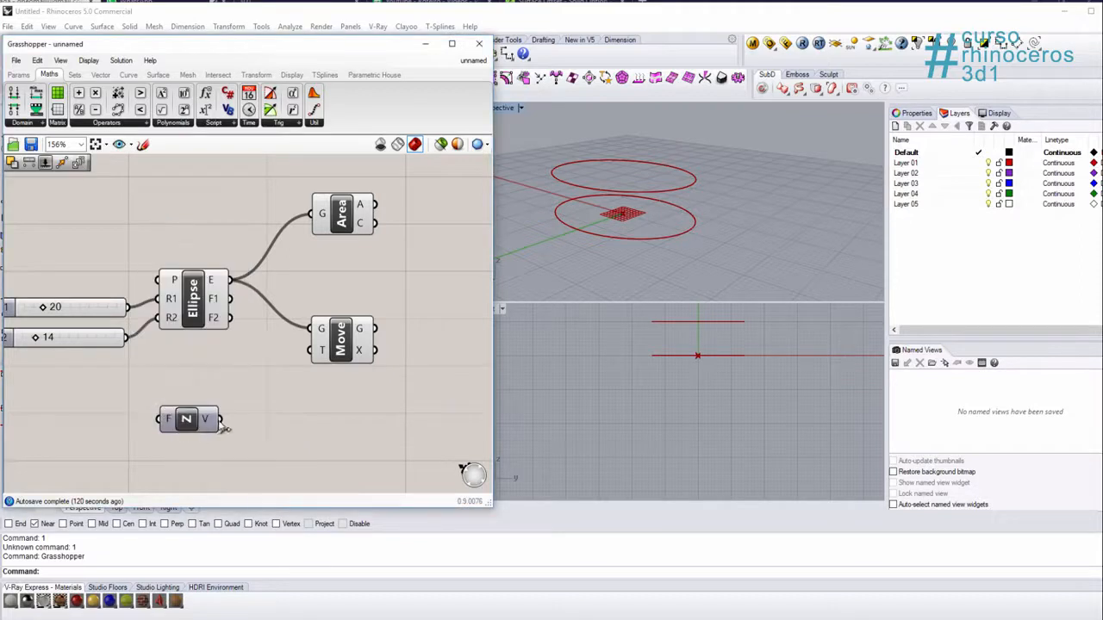
{"action": "left_click_drag", "start_coordinate": [221, 422], "coordinate": [321, 351]}
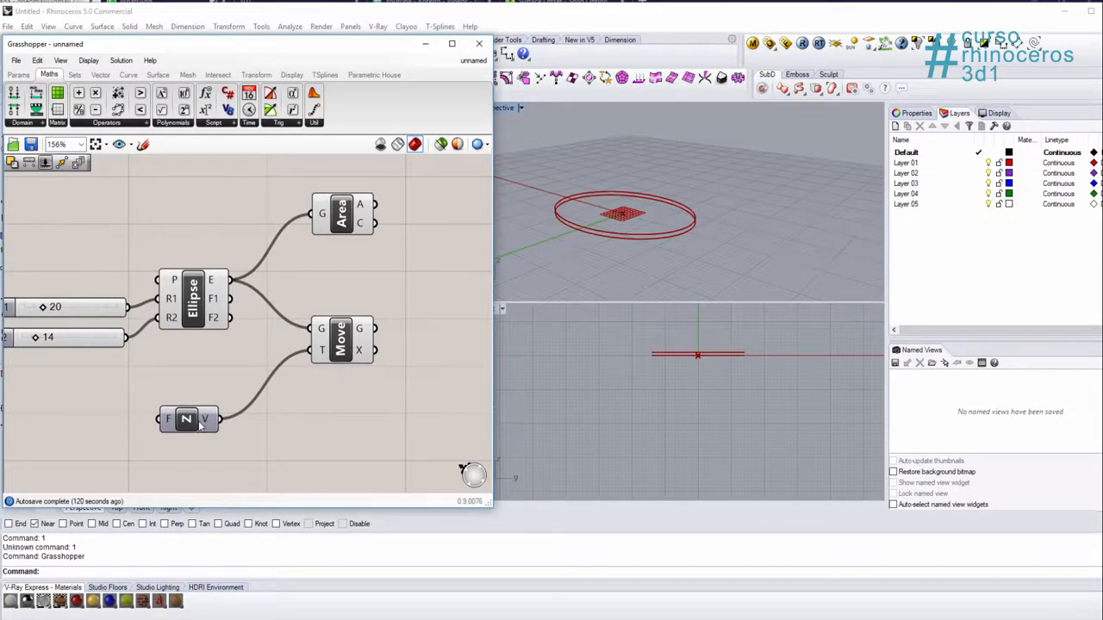
{"action": "left_click_drag", "start_coordinate": [199, 421], "coordinate": [231, 403]}
{"action": "left_click", "coordinate": [292, 426]}
{"action": "left_click", "coordinate": [219, 396]}
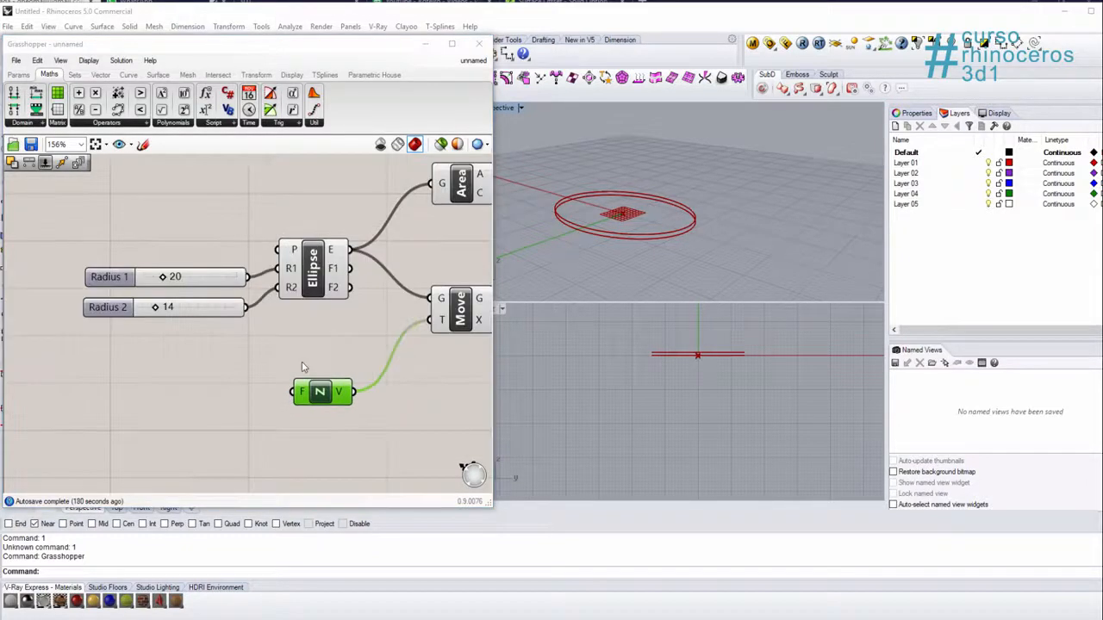
Step: Add a Series component beside Unit Z and inspect its inputs and the list it outputs
{"action": "right_click_drag", "start_coordinate": [302, 377], "coordinate": [350, 344]}
{"action": "left_click", "coordinate": [346, 376]}
{"action": "left_click", "coordinate": [365, 368]}
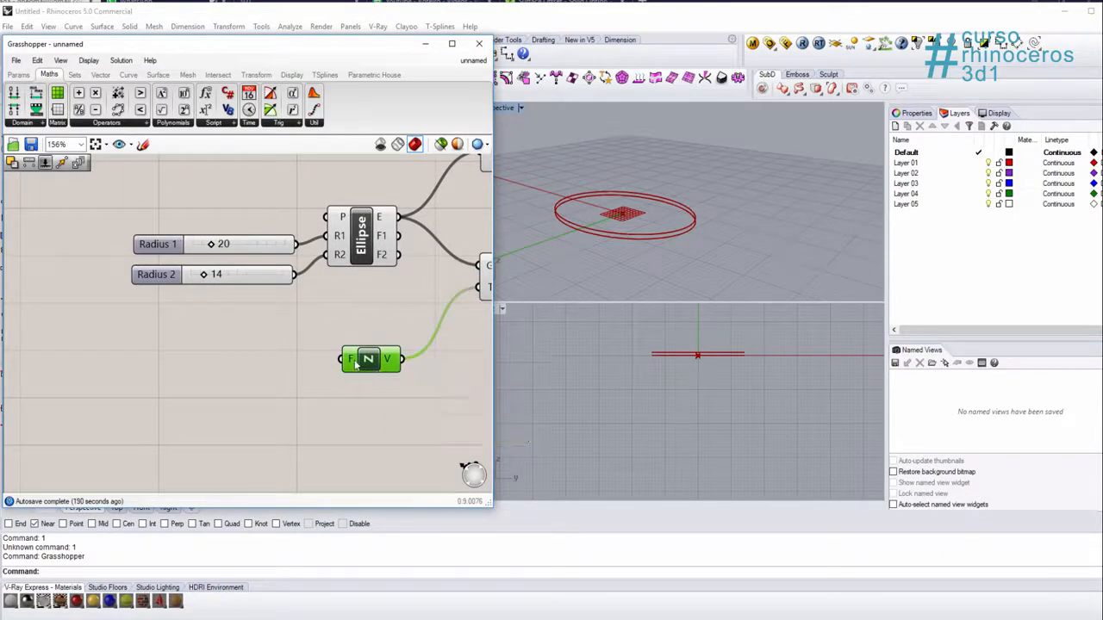
{"action": "right_click_drag", "start_coordinate": [476, 301], "coordinate": [362, 372]}
{"action": "right_click_drag", "start_coordinate": [106, 432], "coordinate": [185, 391]}
{"action": "left_click", "coordinate": [185, 391]}
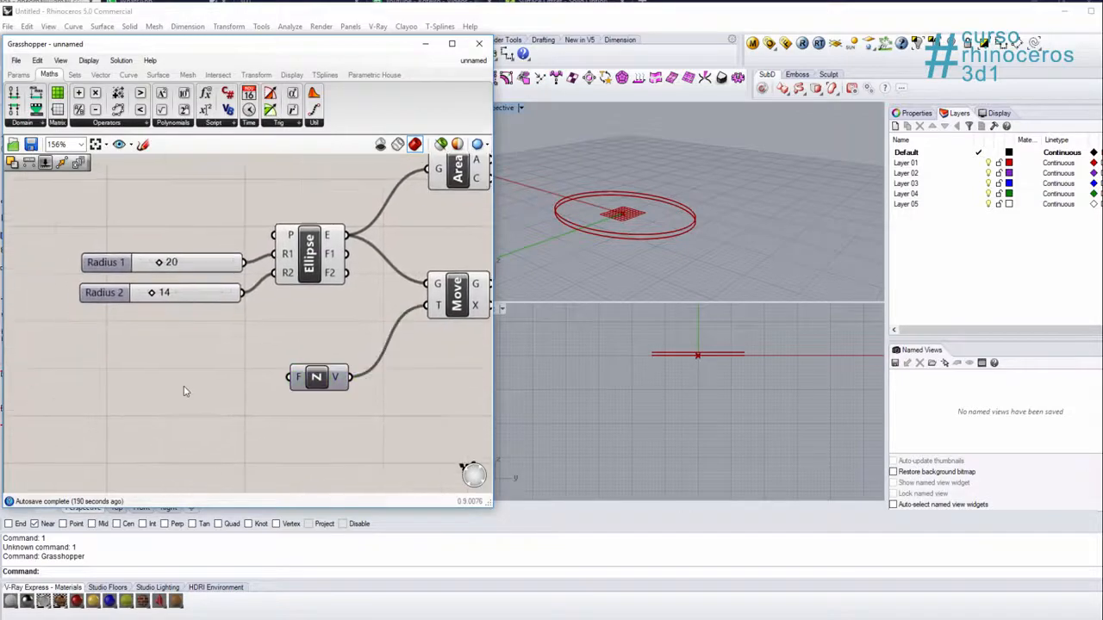
{"action": "double_click", "coordinate": [184, 391]}
{"action": "type", "text": "serie"}
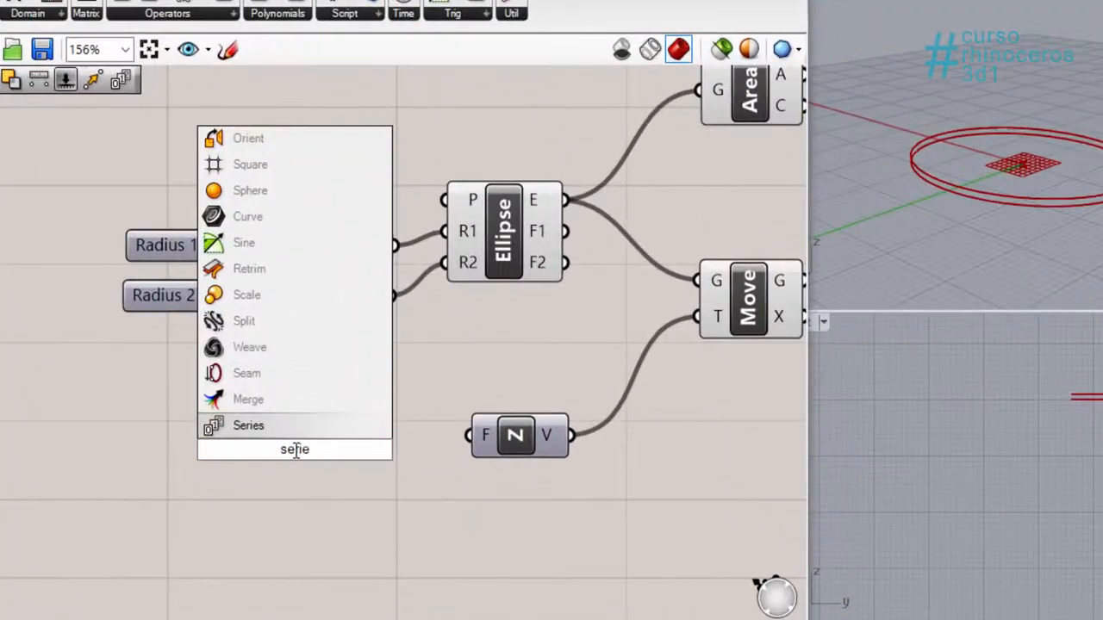
{"action": "left_click", "coordinate": [262, 427]}
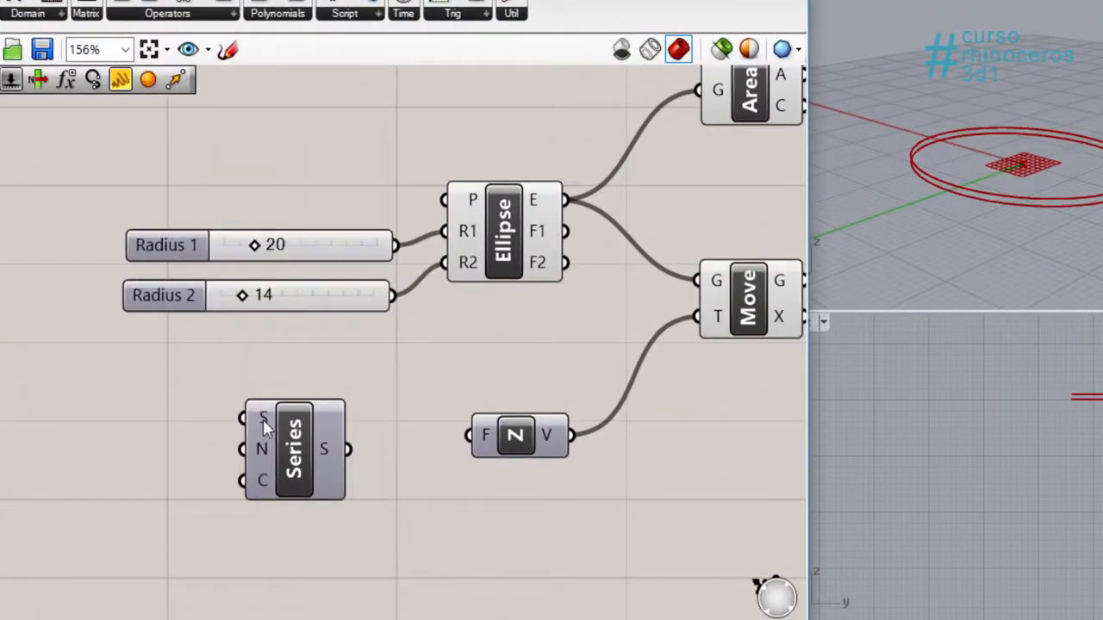
{"action": "mouse_move", "coordinate": [263, 419]}
{"action": "mouse_move", "coordinate": [263, 452]}
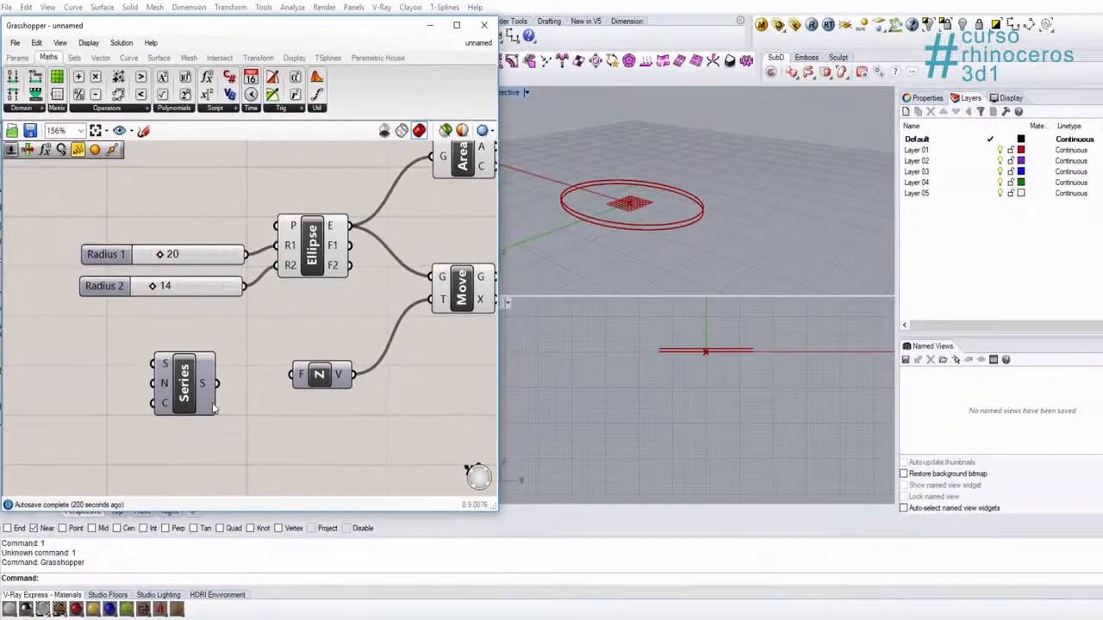
{"action": "mouse_move", "coordinate": [342, 488]}
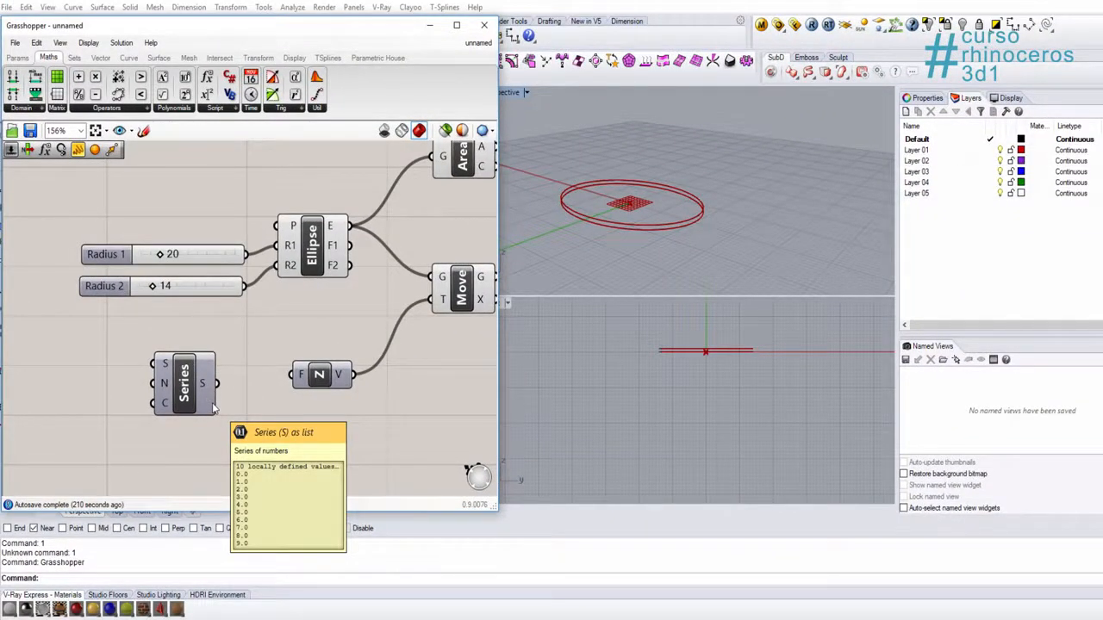
{"action": "mouse_move", "coordinate": [207, 385]}
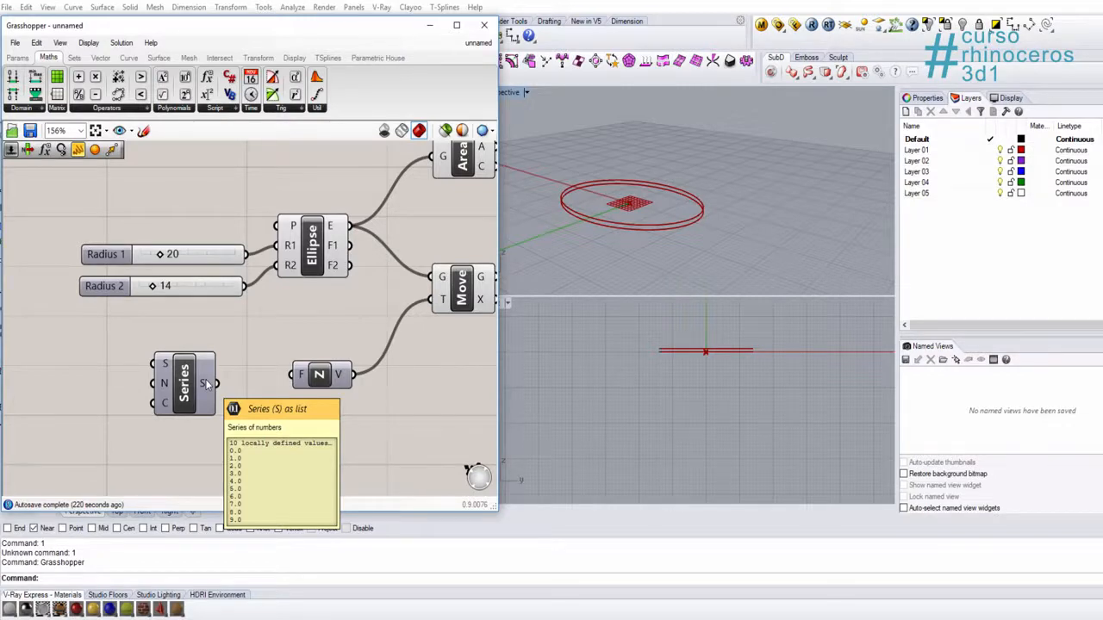
Step: Shift the Series component closer to Unit Z, and feed its S input from a new slider set to 0
{"action": "right_click_drag", "start_coordinate": [209, 370], "coordinate": [231, 363]}
{"action": "left_click_drag", "start_coordinate": [223, 373], "coordinate": [252, 388]}
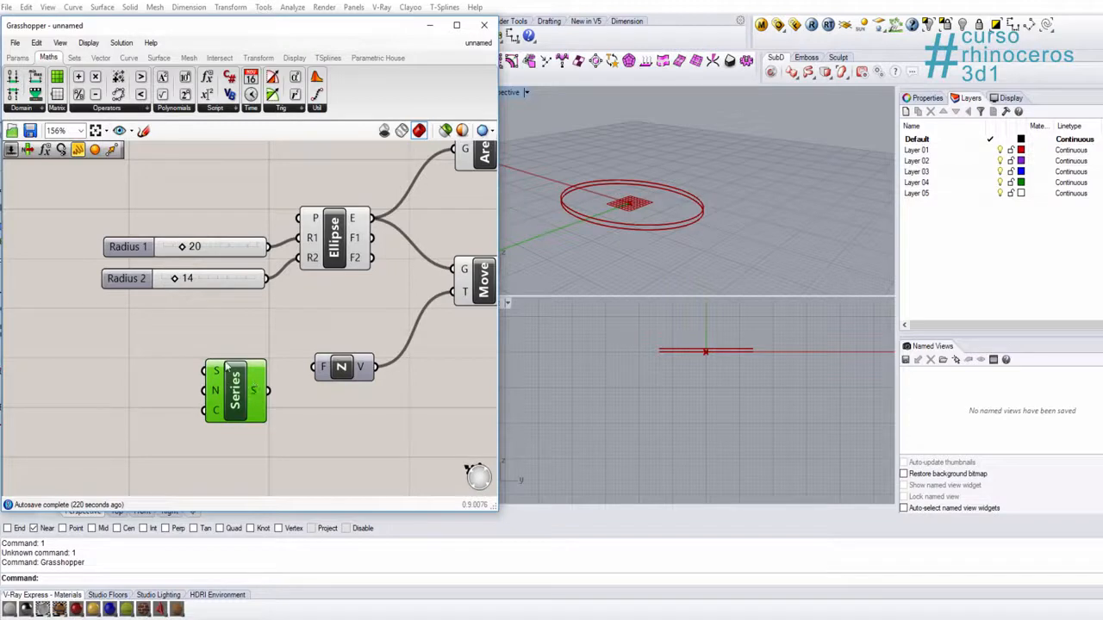
{"action": "right_click_drag", "start_coordinate": [111, 372], "coordinate": [167, 355]}
{"action": "double_click", "coordinate": [164, 348]}
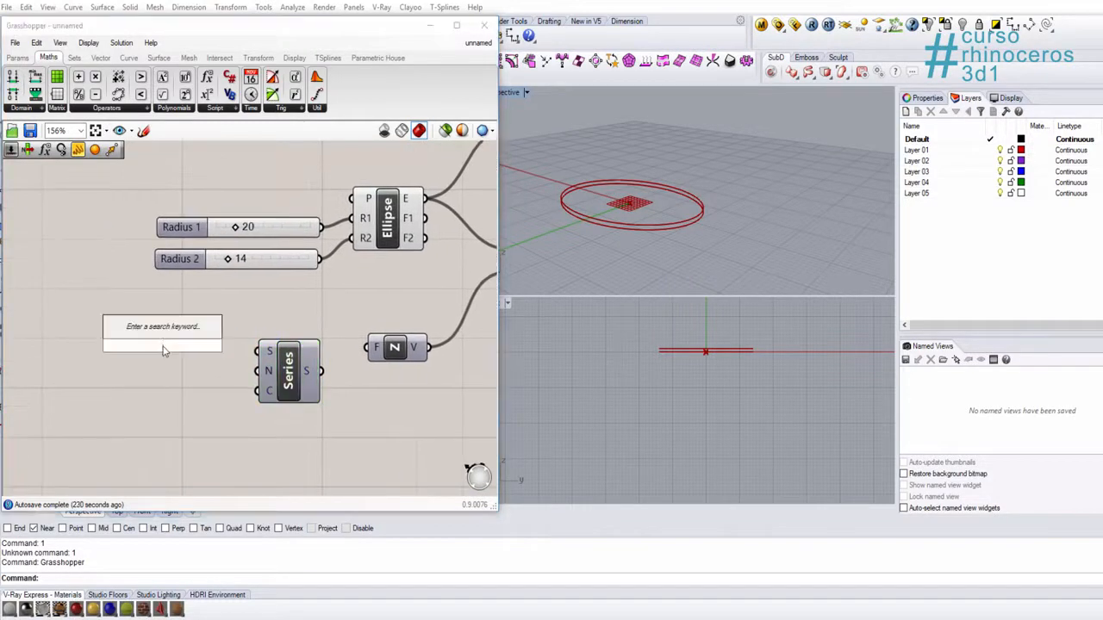
{"action": "type", "text": "0"}
{"action": "key", "text": "Return"}
{"action": "left_click_drag", "start_coordinate": [238, 345], "coordinate": [173, 353]}
Step: Add a number slider set to 2.5 and connect it to the Series step input N
{"action": "double_click", "coordinate": [94, 377]}
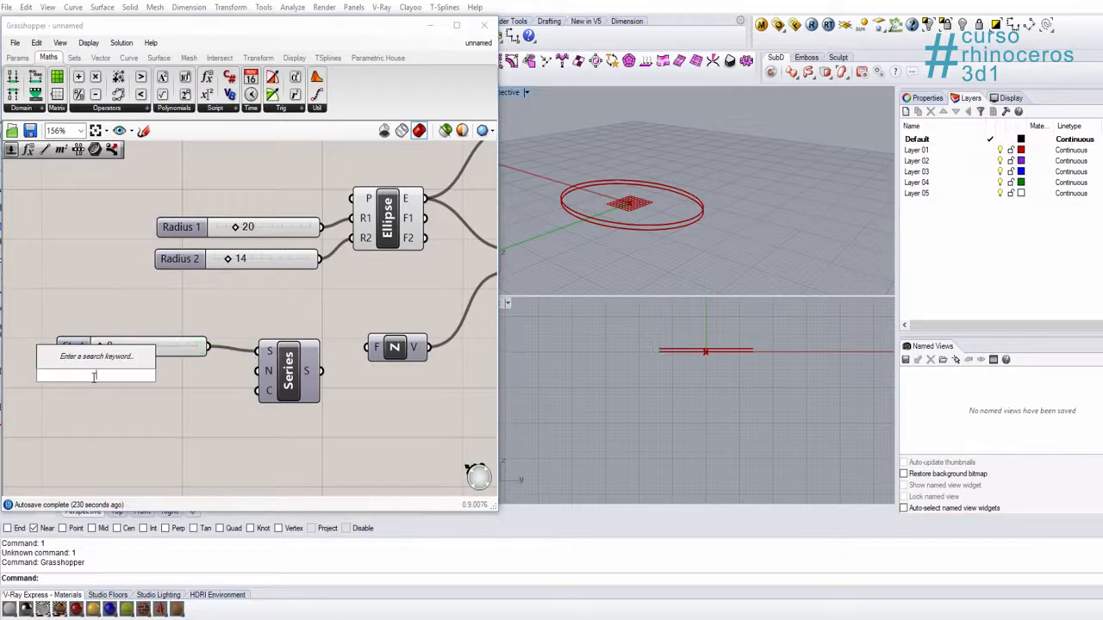
{"action": "type", "text": "25"}
{"action": "key", "text": "Return"}
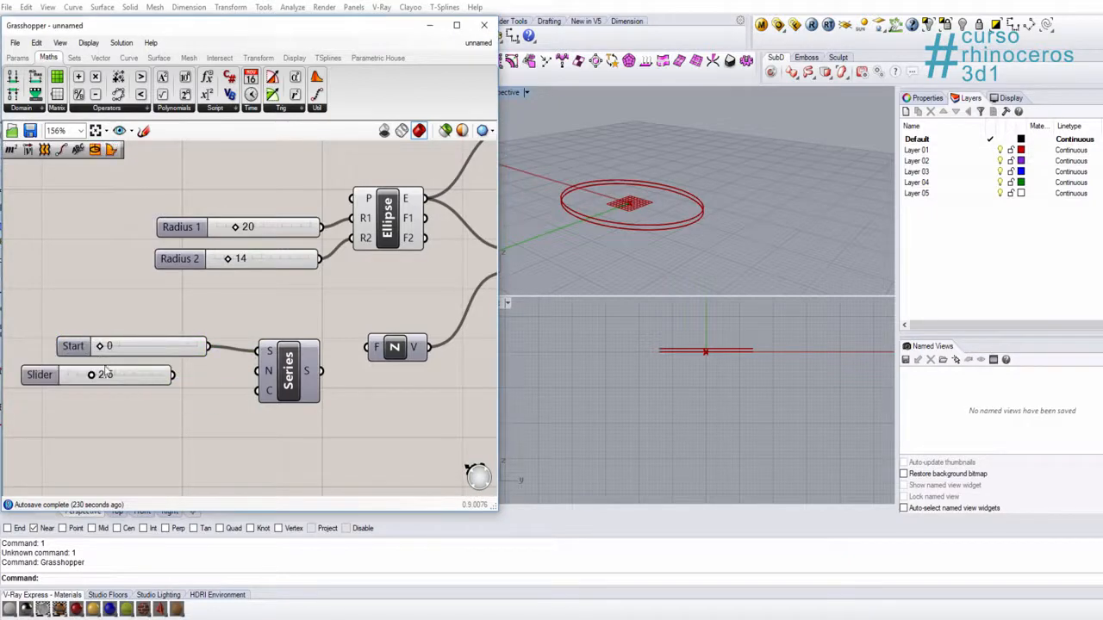
{"action": "left_click", "coordinate": [129, 373]}
{"action": "left_click_drag", "start_coordinate": [207, 373], "coordinate": [256, 371]}
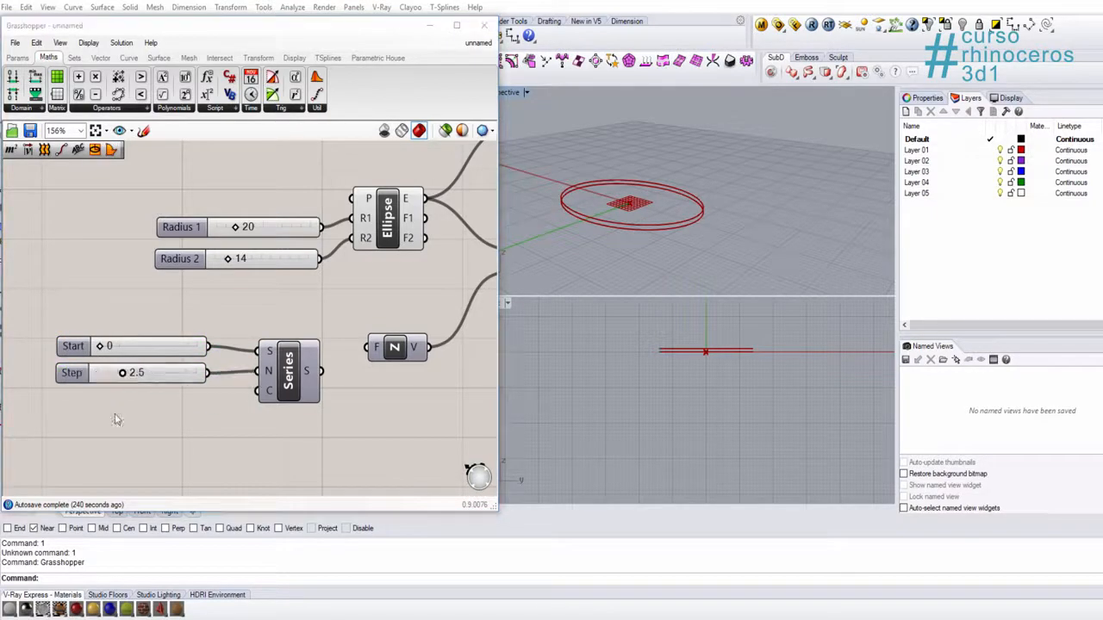
Step: Add a number slider set to 50, align it under the Step slider and connect it to the Series count input C
{"action": "double_click", "coordinate": [117, 419]}
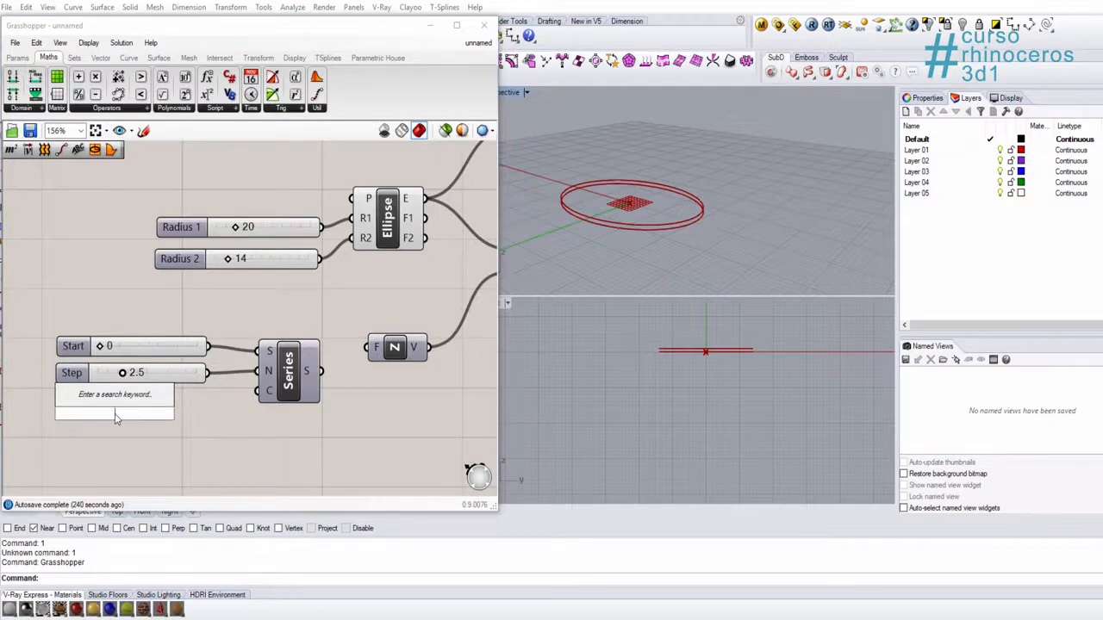
{"action": "type", "text": "50"}
{"action": "key", "text": "Return"}
{"action": "left_click", "coordinate": [169, 414]}
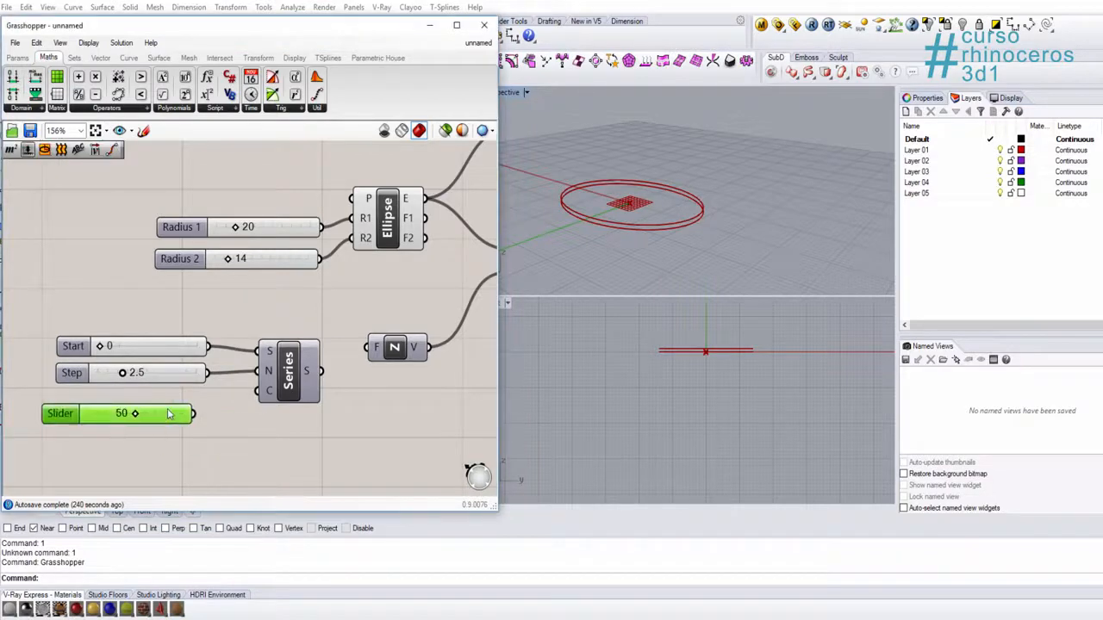
{"action": "left_click_drag", "start_coordinate": [169, 414], "coordinate": [183, 403]}
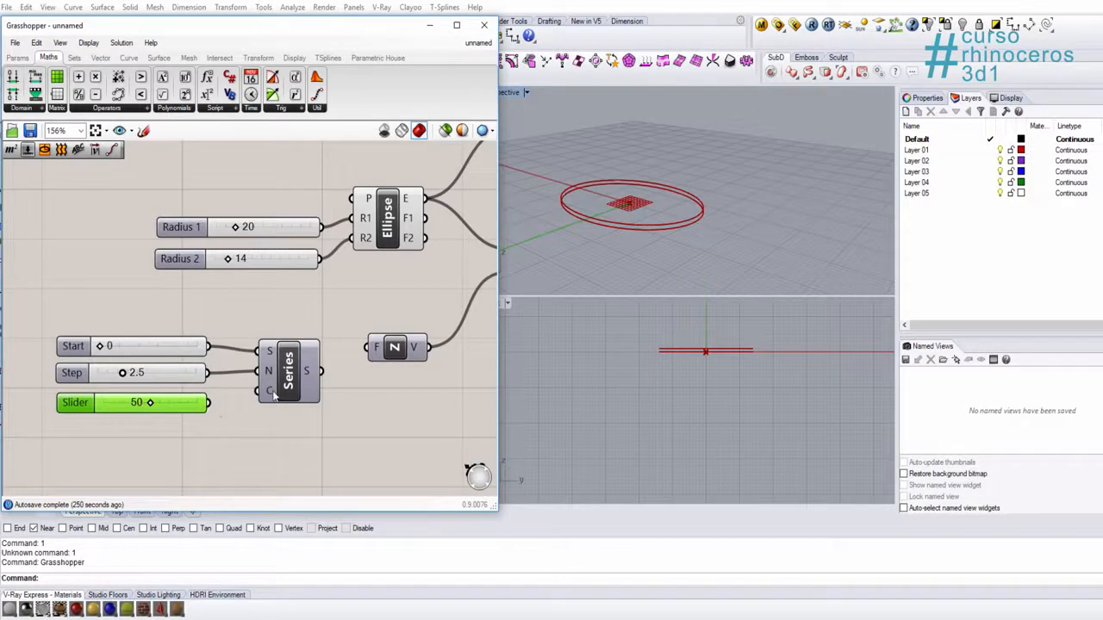
{"action": "left_click_drag", "start_coordinate": [209, 402], "coordinate": [258, 391]}
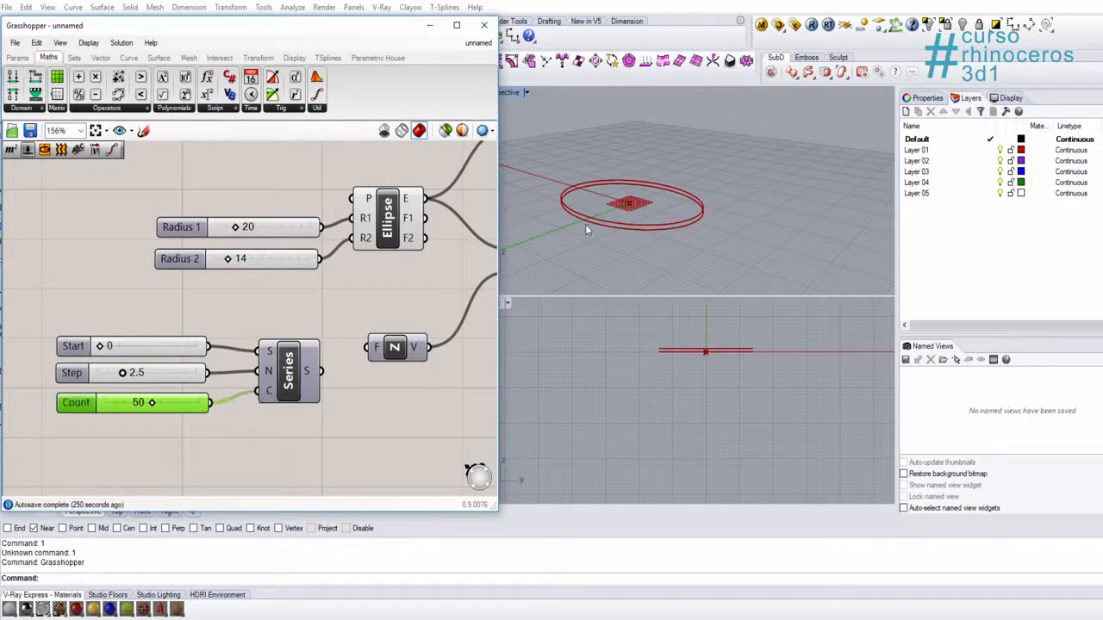
Step: Connect the Series output S to the Unit Z input F to stack copies of the ellipse along Z
{"action": "left_click", "coordinate": [340, 374]}
{"action": "right_click_drag", "start_coordinate": [369, 382], "coordinate": [258, 410]}
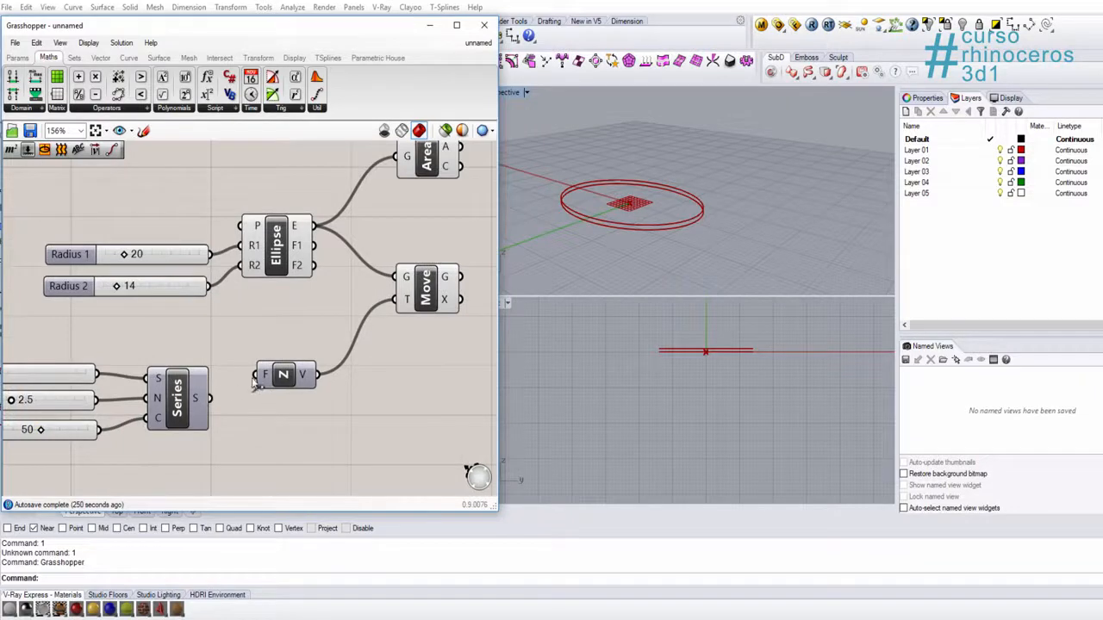
{"action": "right_click_drag", "start_coordinate": [606, 216], "coordinate": [614, 224]}
{"action": "right_click_drag", "start_coordinate": [622, 223], "coordinate": [610, 239]}
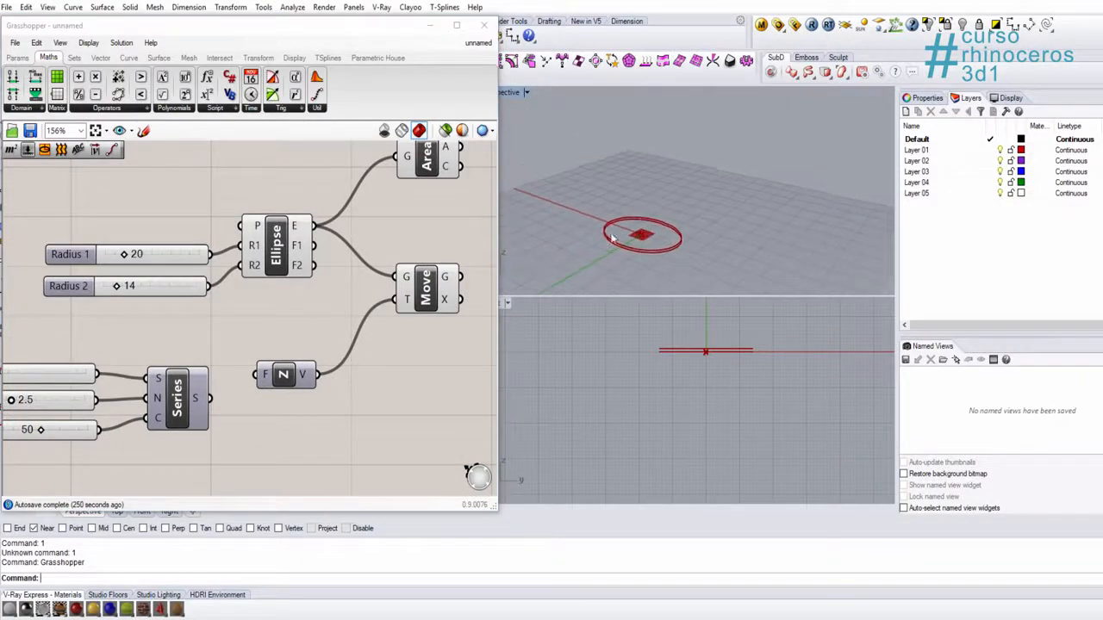
{"action": "left_click_drag", "start_coordinate": [211, 398], "coordinate": [257, 374]}
{"action": "right_click_drag", "start_coordinate": [609, 256], "coordinate": [695, 204]}
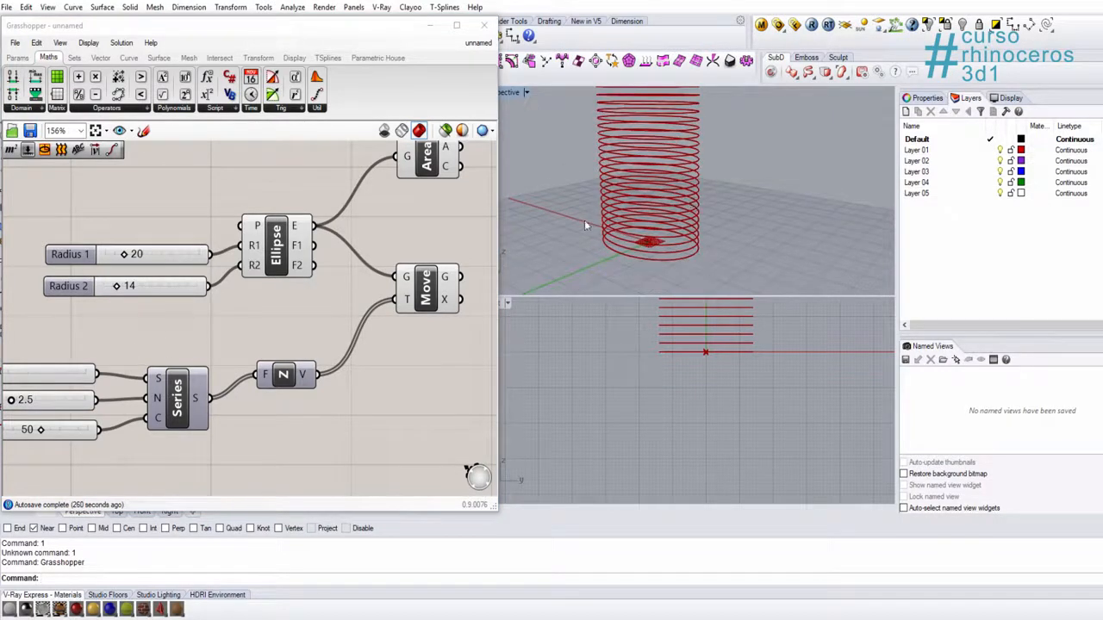
Step: Set the Series Step slider to 2.1 and the Count slider to 68, keeping Start at 0
{"action": "mouse_move", "coordinate": [584, 225]}
{"action": "right_mouse_down"}
{"action": "mouse_move", "coordinate": [712, 222]}
{"action": "mouse_move", "coordinate": [603, 215]}
{"action": "right_mouse_up"}
{"action": "right_click_drag", "start_coordinate": [99, 386], "coordinate": [200, 361]}
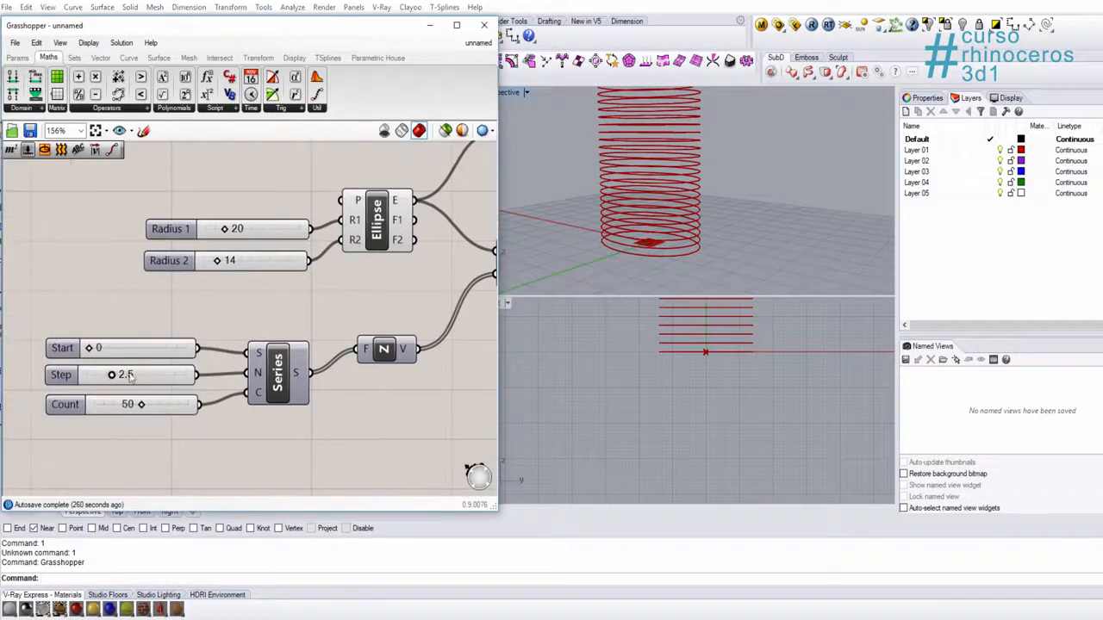
{"action": "left_click_drag", "start_coordinate": [112, 376], "coordinate": [156, 404]}
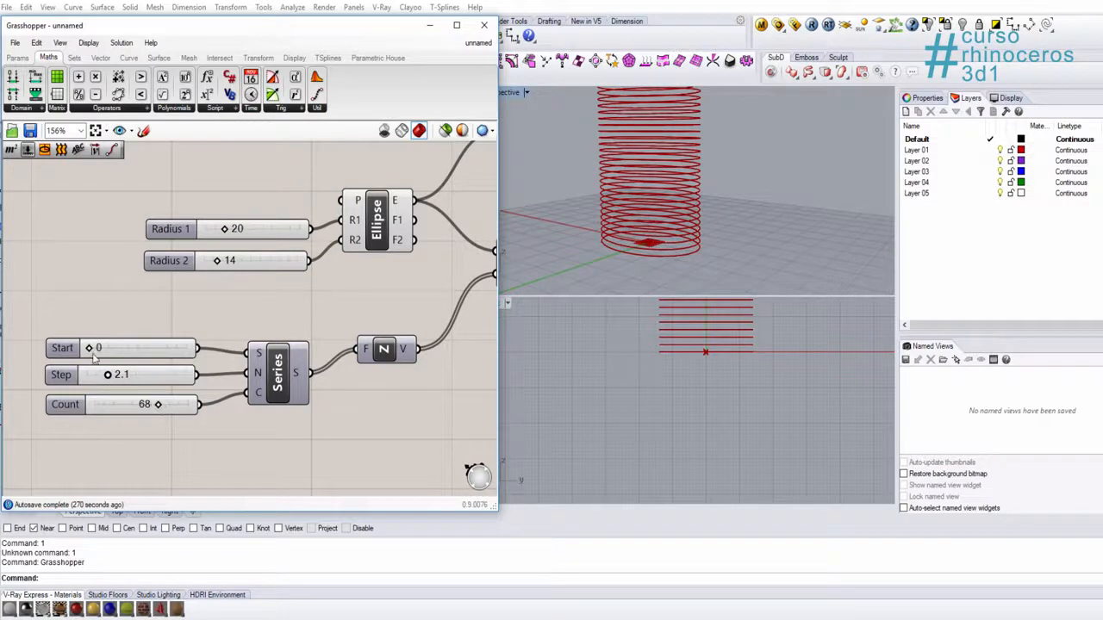
{"action": "mouse_move", "coordinate": [89, 349]}
{"action": "left_mouse_down"}
{"action": "mouse_move", "coordinate": [121, 354]}
{"action": "mouse_move", "coordinate": [89, 363]}
{"action": "left_mouse_up"}
Step: Examine the stacked ellipses in the Perspective viewport and highlight the Area centroid at their base
{"action": "scroll", "coordinate": [355, 358], "scroll_direction": "down", "scroll_amount": 4}
{"action": "scroll", "coordinate": [640, 183], "scroll_direction": "down", "scroll_amount": 4}
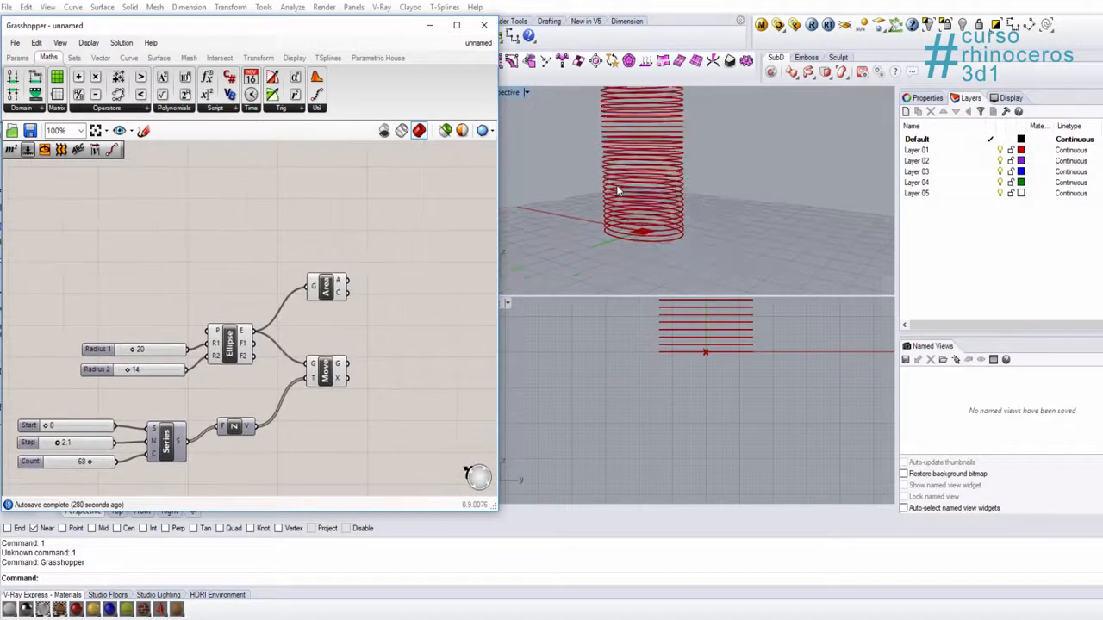
{"action": "right_click_drag", "start_coordinate": [640, 184], "coordinate": [689, 194]}
{"action": "scroll", "coordinate": [663, 260], "scroll_direction": "up", "scroll_amount": 6}
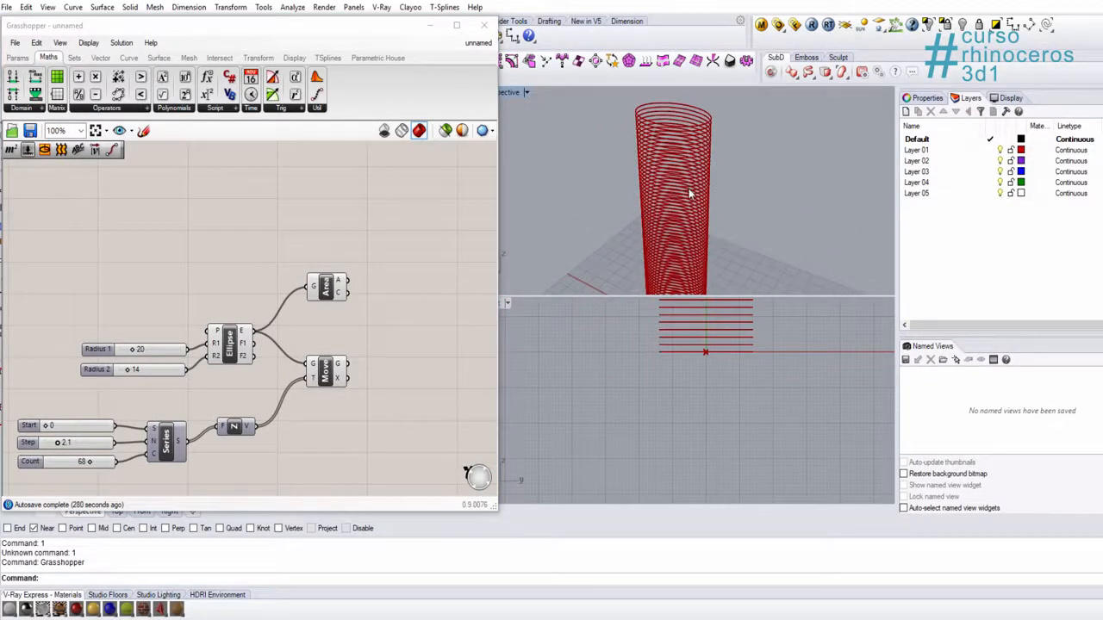
{"action": "right_click_drag", "start_coordinate": [624, 209], "coordinate": [640, 200]}
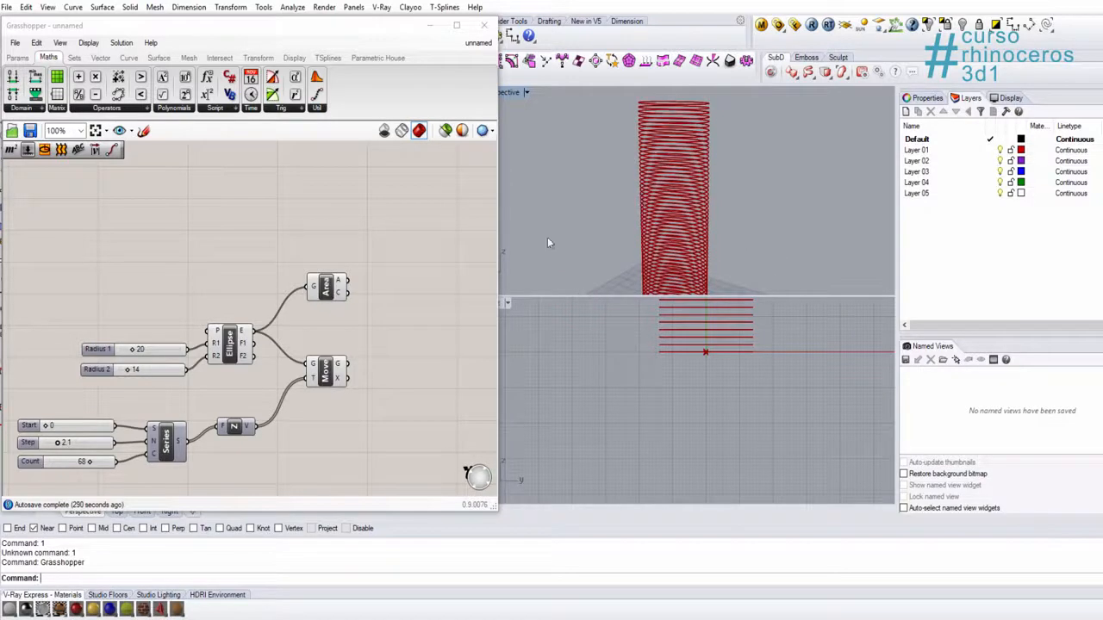
{"action": "scroll", "coordinate": [409, 409], "scroll_direction": "up", "scroll_amount": 2}
{"action": "left_click", "coordinate": [276, 258]}
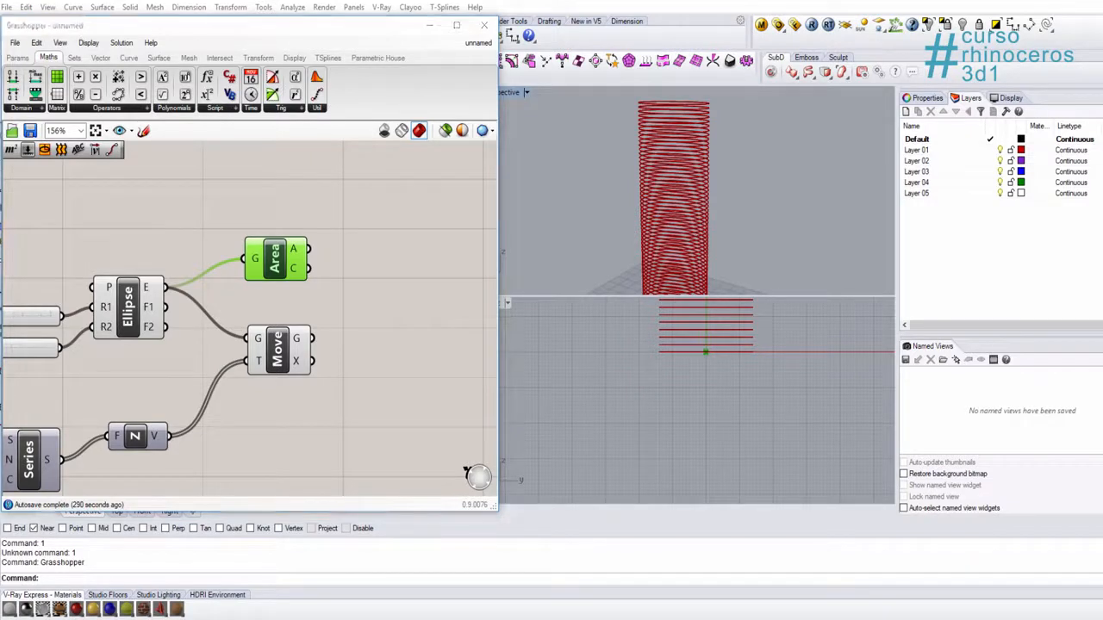
{"action": "scroll", "coordinate": [668, 206], "scroll_direction": "down", "scroll_amount": 6}
{"action": "scroll", "coordinate": [40, 449], "scroll_direction": "up", "scroll_amount": 1}
{"action": "right_click", "coordinate": [320, 270]}
{"action": "right_click_drag", "start_coordinate": [609, 235], "coordinate": [661, 206]}
Step: Add a Line SDL component beside the Area component
{"action": "right_click_drag", "start_coordinate": [423, 262], "coordinate": [354, 300]}
{"action": "double_click", "coordinate": [372, 297]}
{"action": "type", "text": "line"}
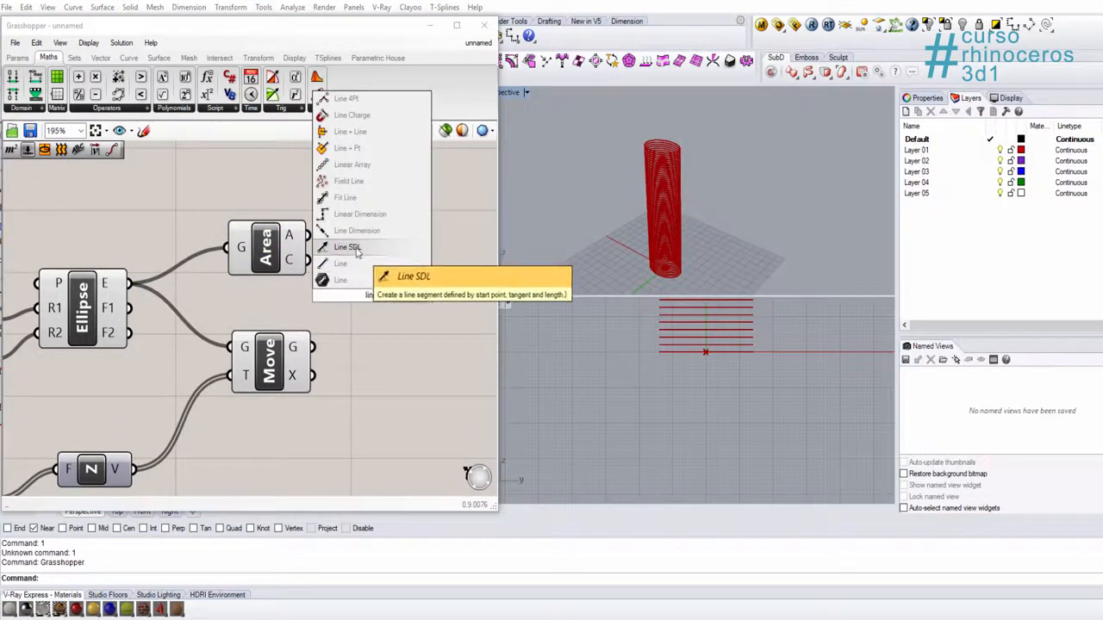
{"action": "left_click", "coordinate": [356, 249]}
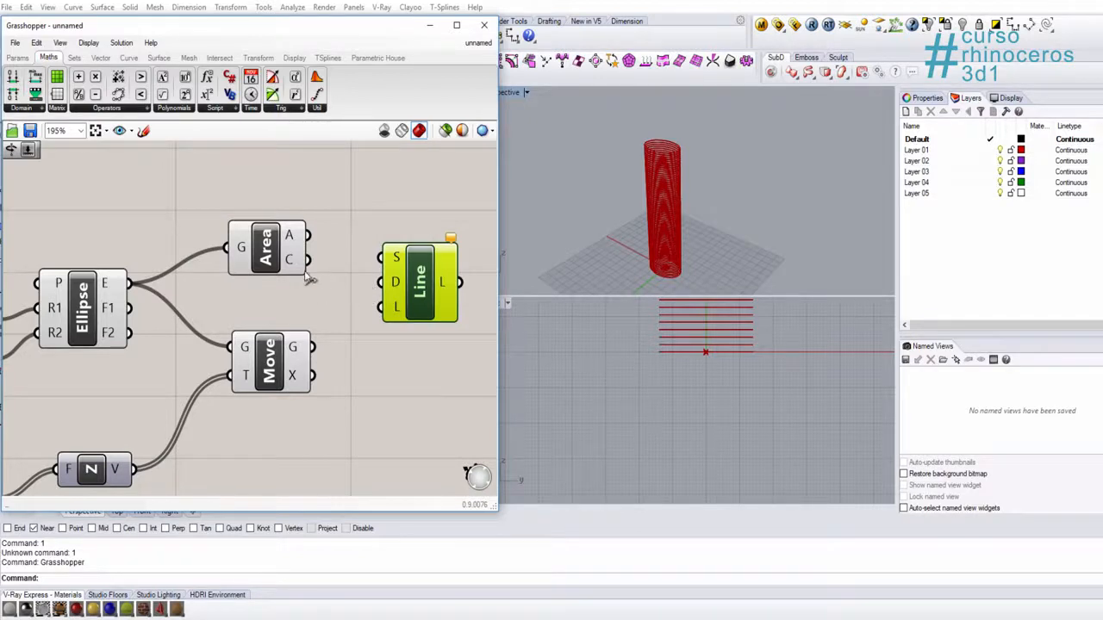
Step: Connect the Area output C to the Line input S and the Unit Z output V to the Line input D
{"action": "left_click_drag", "start_coordinate": [308, 259], "coordinate": [385, 258]}
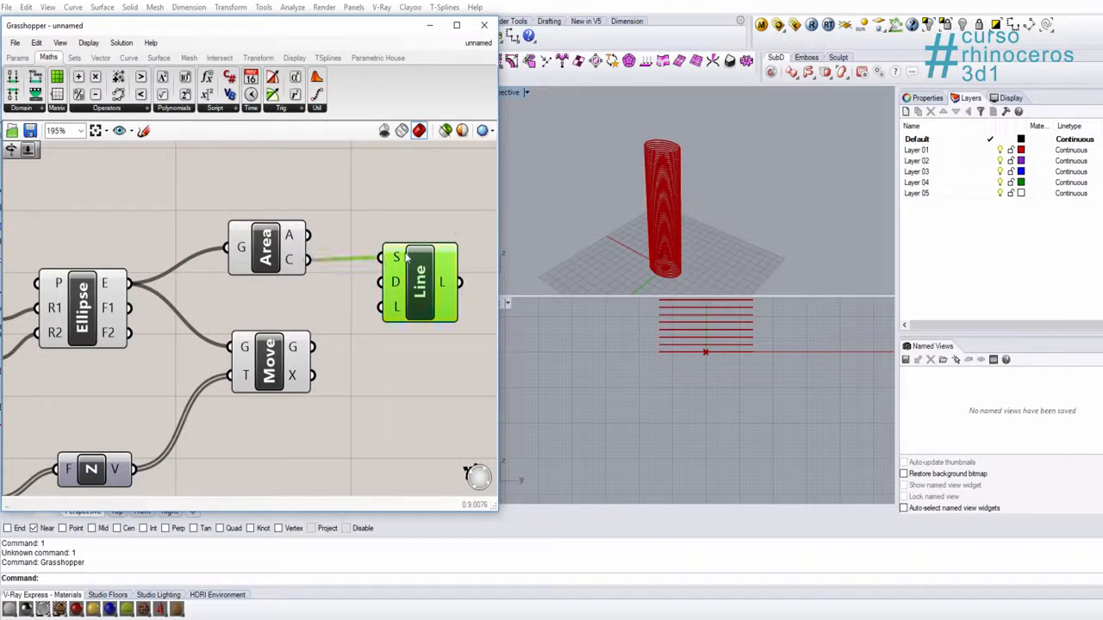
{"action": "left_click", "coordinate": [198, 429]}
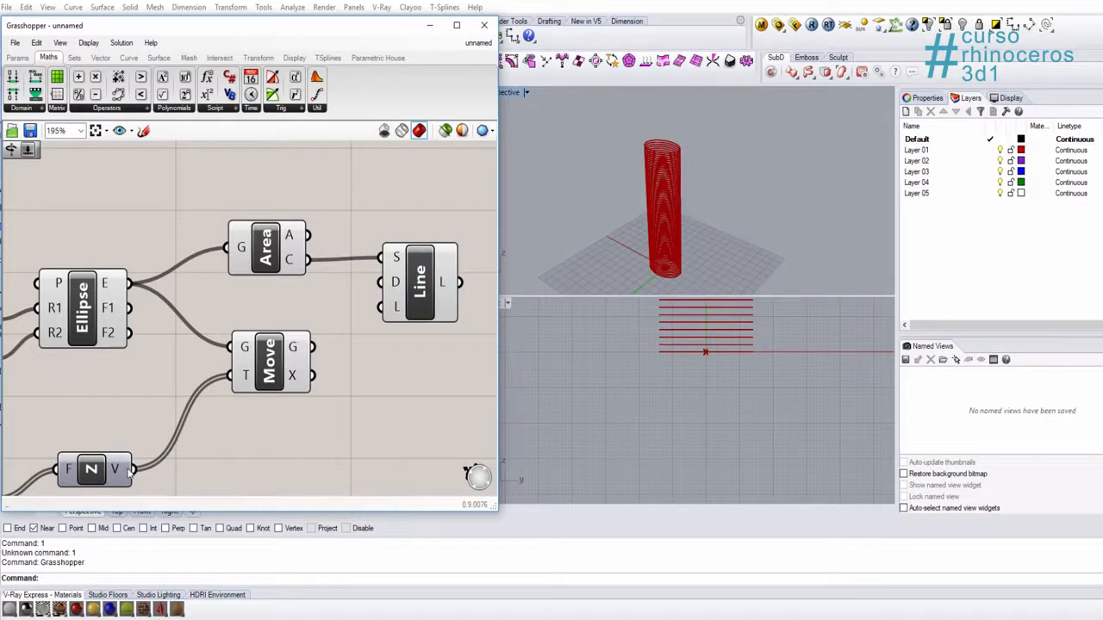
{"action": "left_click_drag", "start_coordinate": [134, 469], "coordinate": [380, 282]}
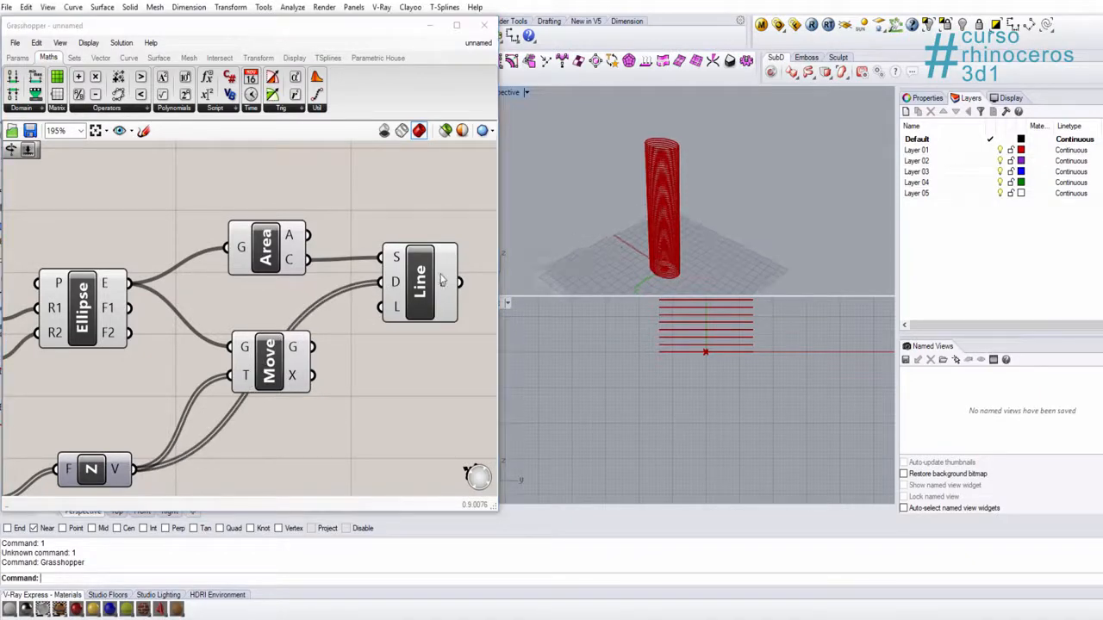
{"action": "scroll", "coordinate": [441, 280], "scroll_direction": "down", "scroll_amount": 4}
{"action": "left_click", "coordinate": [383, 248]}
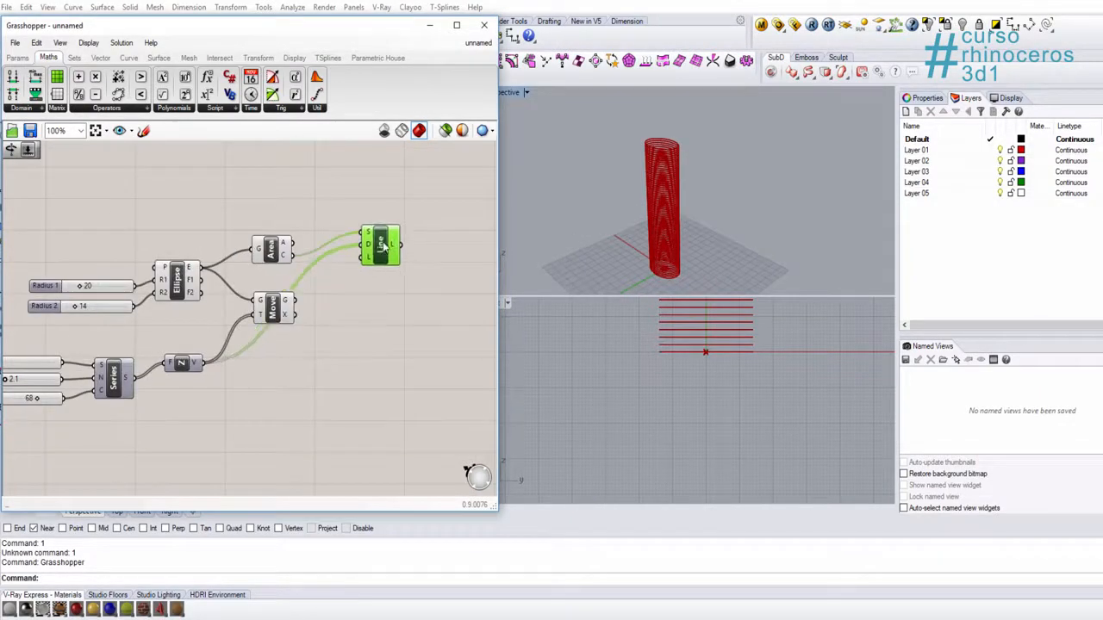
Step: Add a number slider with value 20 above the Line component and connect it to the Line length input L
{"action": "scroll", "coordinate": [345, 291], "scroll_direction": "up", "scroll_amount": 4}
{"action": "left_click", "coordinate": [346, 291]}
{"action": "double_click", "coordinate": [345, 291]}
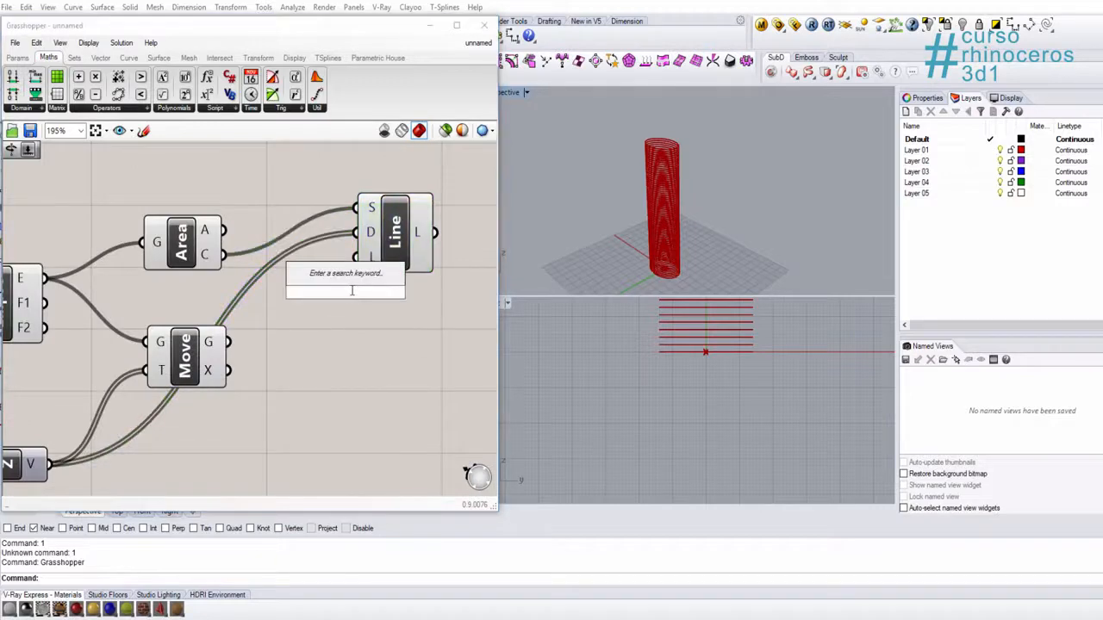
{"action": "type", "text": "20"}
{"action": "key", "text": "Return"}
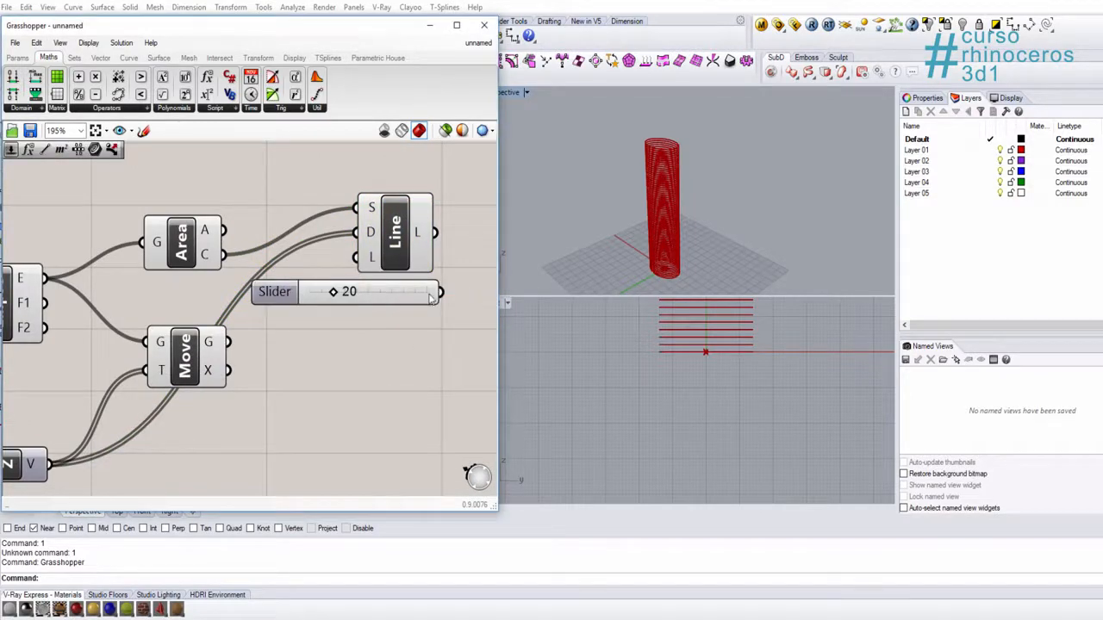
{"action": "scroll", "coordinate": [375, 304], "scroll_direction": "down", "scroll_amount": 3}
{"action": "left_click_drag", "start_coordinate": [354, 298], "coordinate": [408, 337]}
{"action": "scroll", "coordinate": [293, 224], "scroll_direction": "up", "scroll_amount": 2}
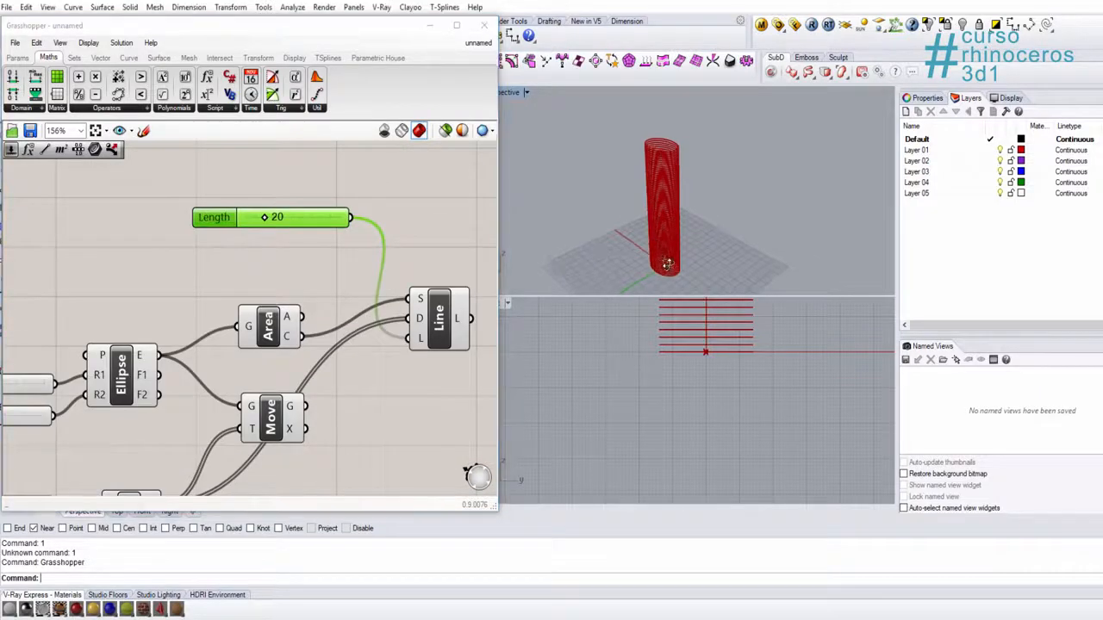
Step: Set the Length slider to 72 and check the vertical line inside the stacked ellipses in the Perspective viewport
{"action": "scroll", "coordinate": [652, 216], "scroll_direction": "up", "scroll_amount": 5}
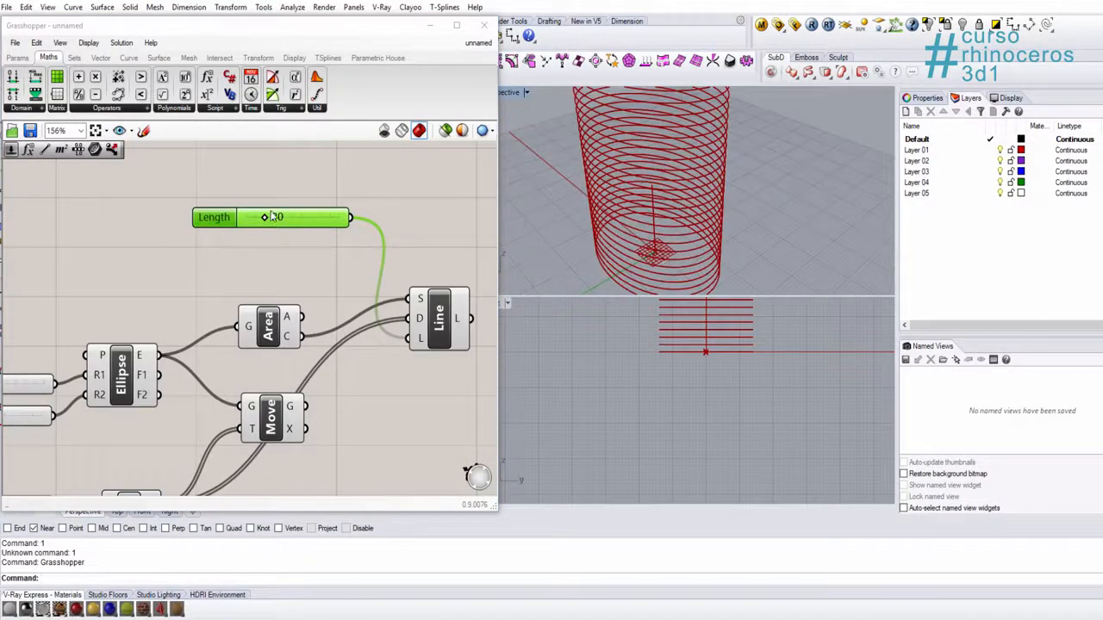
{"action": "left_click_drag", "start_coordinate": [272, 217], "coordinate": [313, 217]}
{"action": "scroll", "coordinate": [648, 226], "scroll_direction": "down", "scroll_amount": 5}
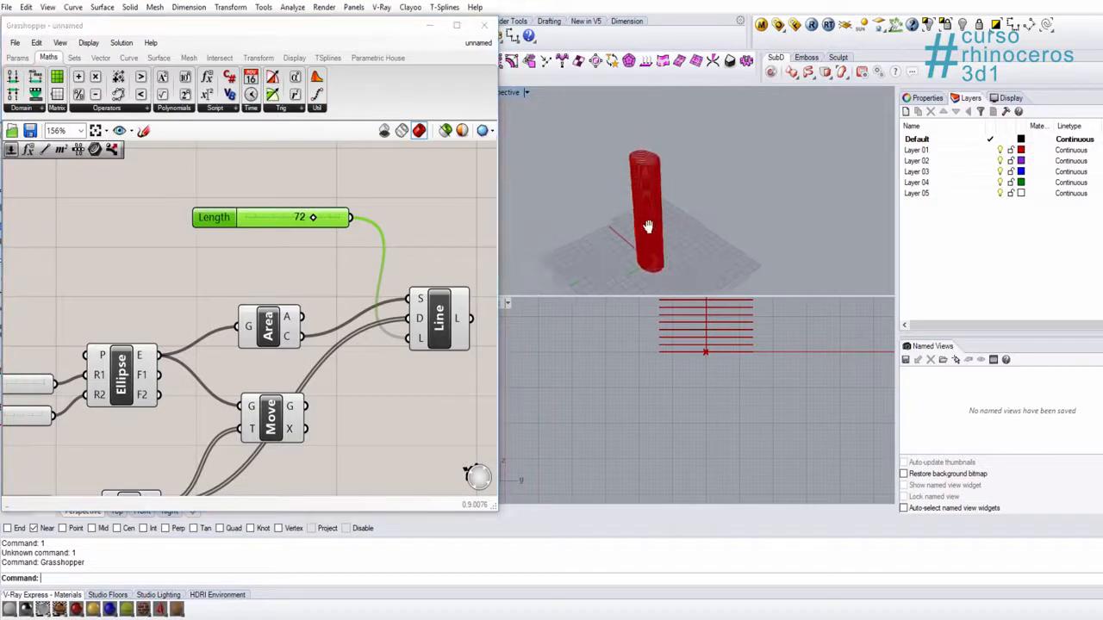
{"action": "scroll", "coordinate": [648, 226], "scroll_direction": "up", "scroll_amount": 5}
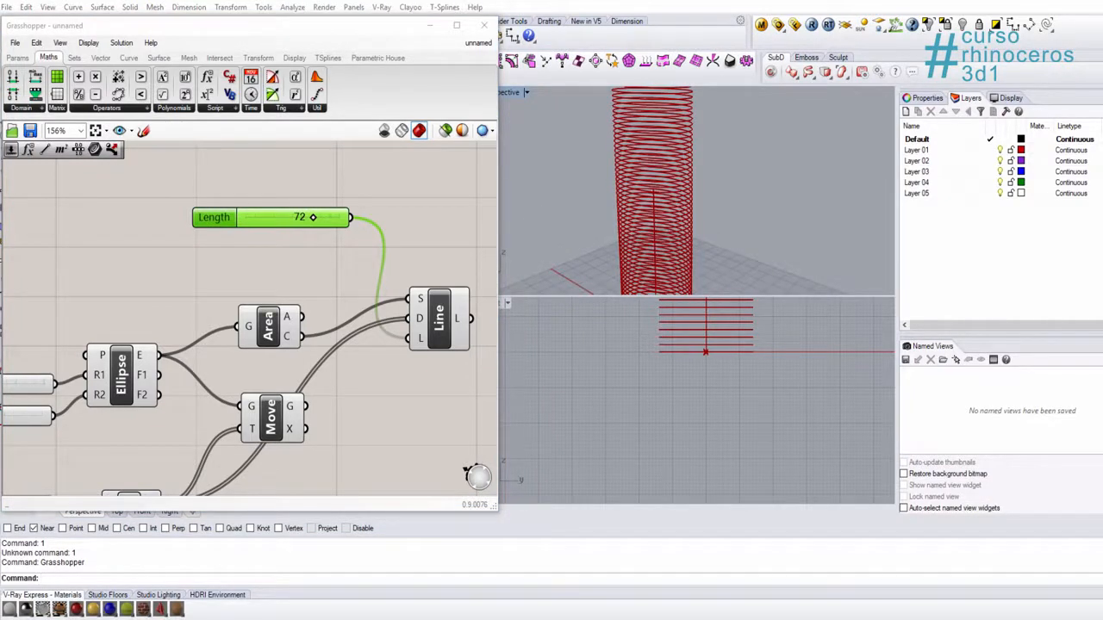
Step: Add a Rotate Axis component beside the Line component and connect the Line output L to its axis input X
{"action": "right_click_drag", "start_coordinate": [406, 414], "coordinate": [252, 395]}
{"action": "left_click", "coordinate": [387, 330]}
{"action": "double_click", "coordinate": [387, 333]}
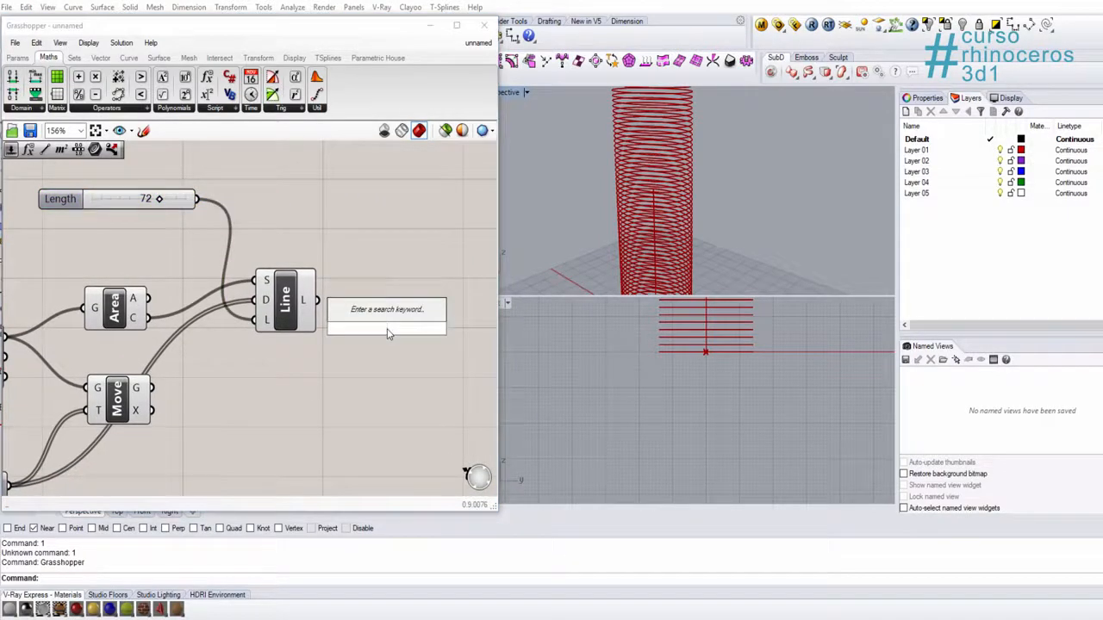
{"action": "type", "text": "rota"}
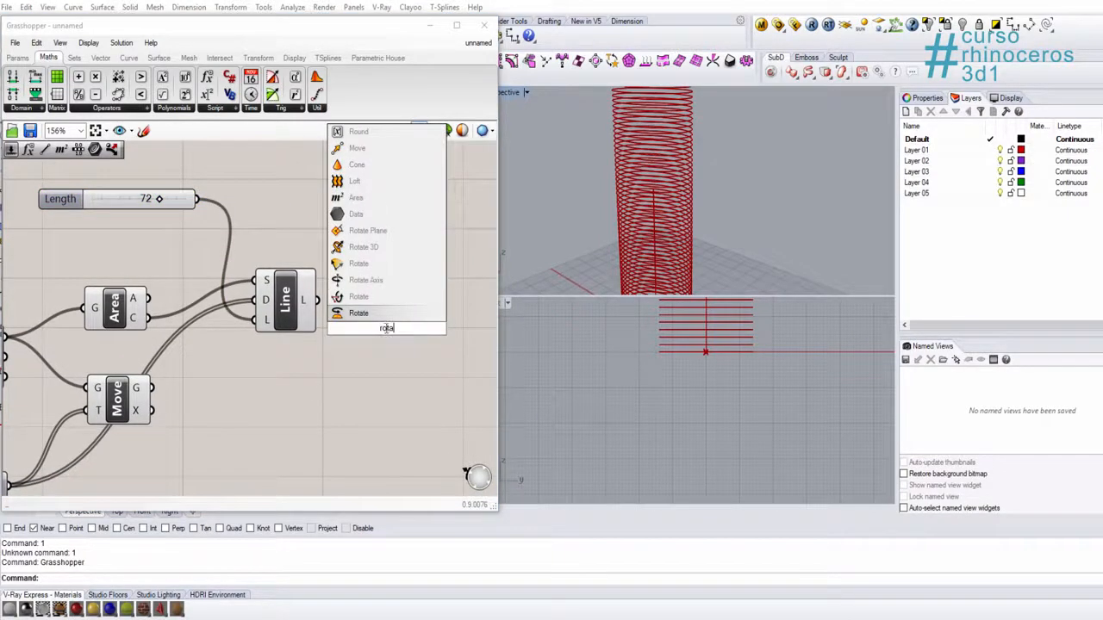
{"action": "left_click", "coordinate": [366, 281]}
{"action": "left_click_drag", "start_coordinate": [387, 328], "coordinate": [427, 309]}
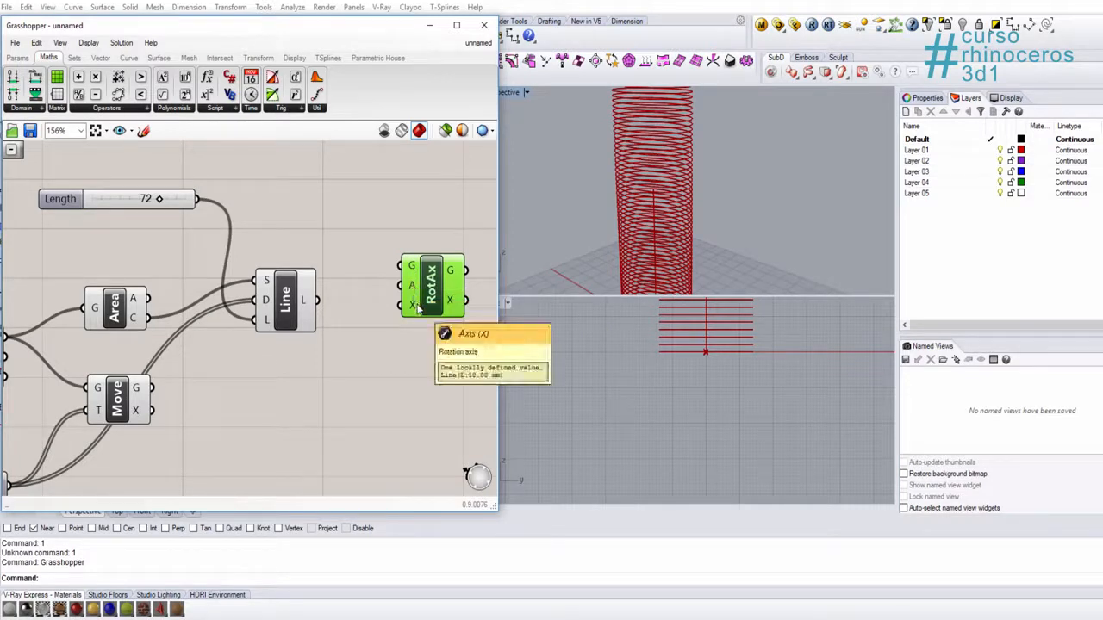
{"action": "left_click_drag", "start_coordinate": [317, 300], "coordinate": [442, 259]}
Step: Add a Subtraction component on the empty canvas area below the Line component
{"action": "scroll", "coordinate": [383, 200], "scroll_direction": "down", "scroll_amount": 3}
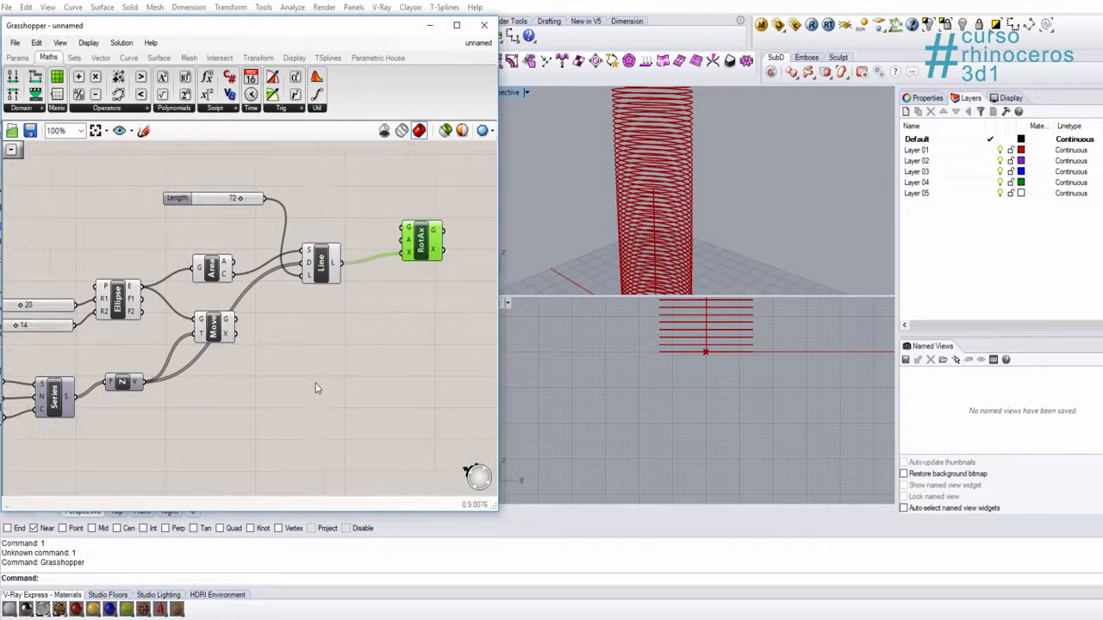
{"action": "double_click", "coordinate": [319, 384]}
{"action": "type", "text": "sub"}
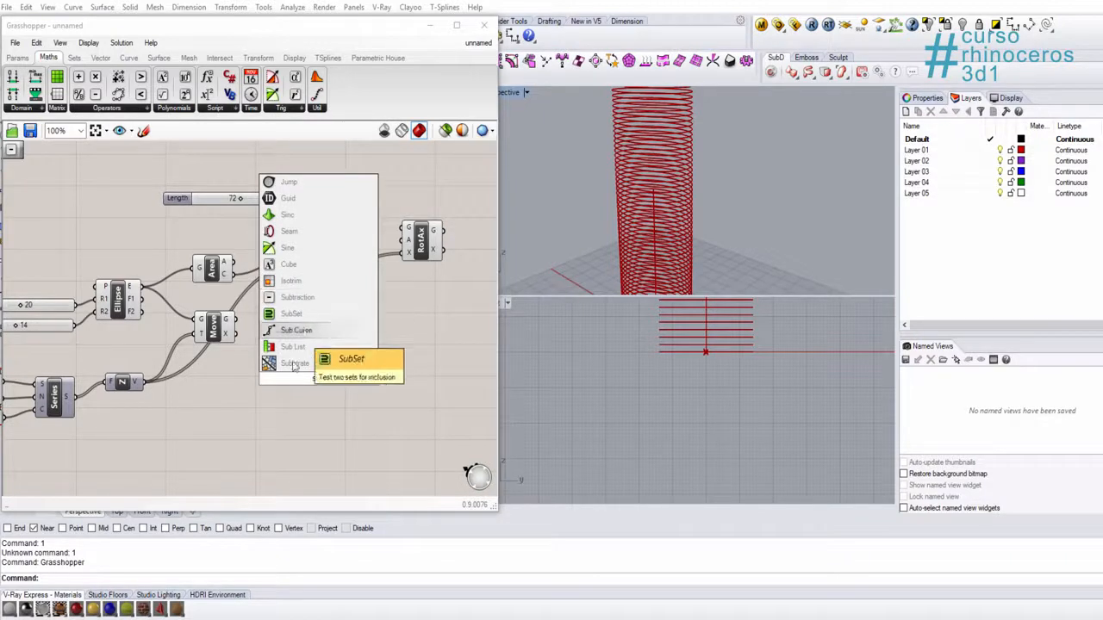
{"action": "left_click", "coordinate": [298, 297]}
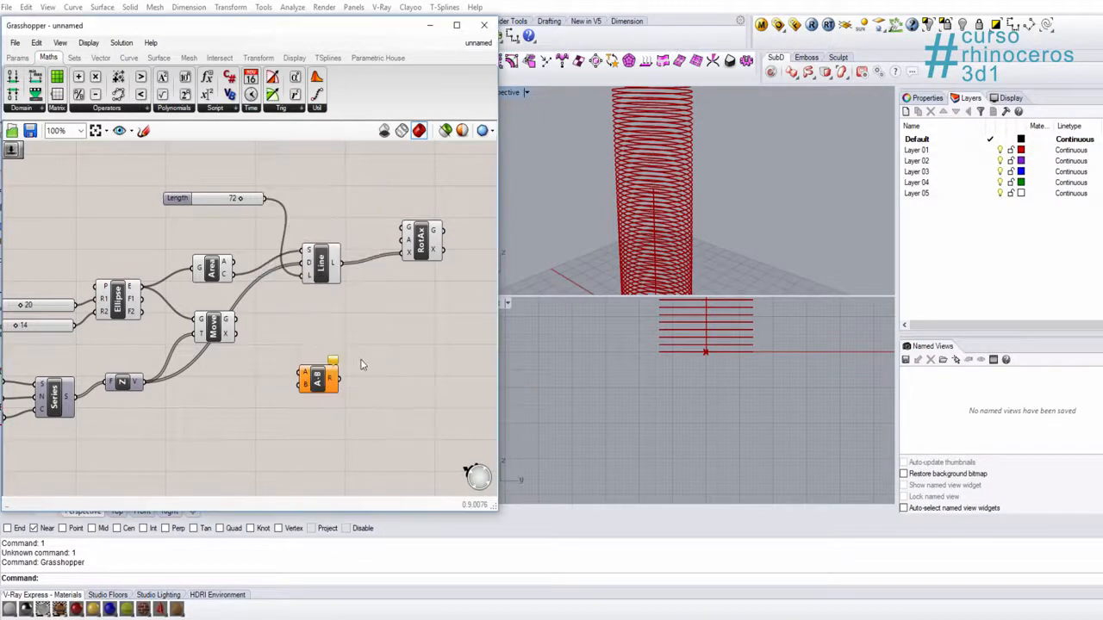
{"action": "right_click_drag", "start_coordinate": [347, 387], "coordinate": [378, 369]}
Step: Add a number slider with value 1 and connect it to the Subtraction input B
{"action": "scroll", "coordinate": [378, 364], "scroll_direction": "up", "scroll_amount": 4}
{"action": "double_click", "coordinate": [182, 381]}
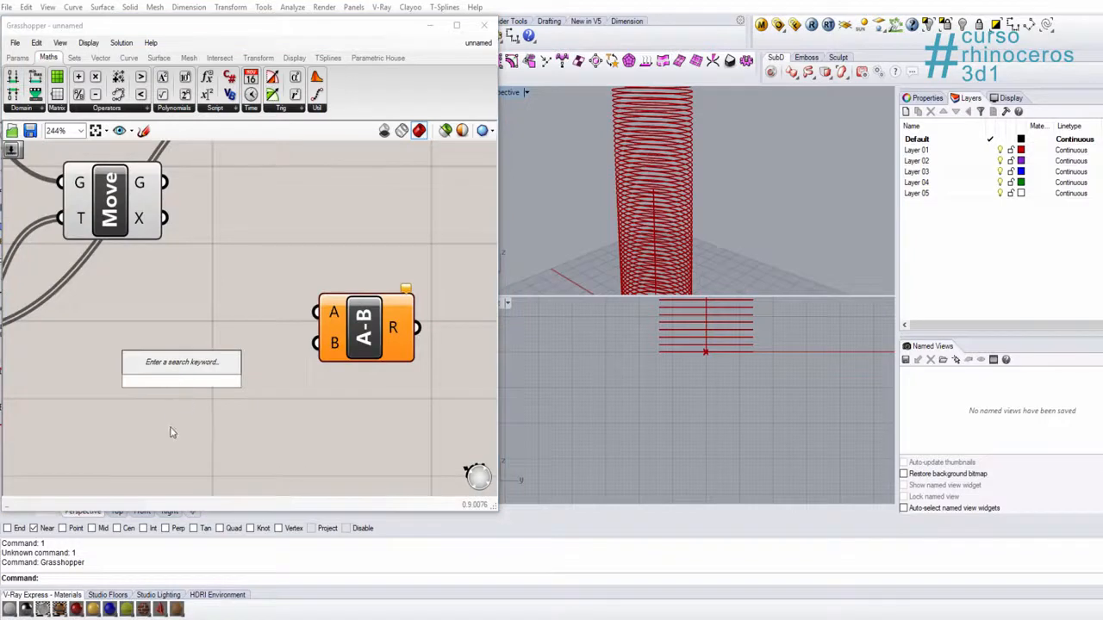
{"action": "type", "text": "1"}
{"action": "key", "text": "Return"}
{"action": "left_click_drag", "start_coordinate": [302, 380], "coordinate": [319, 367]}
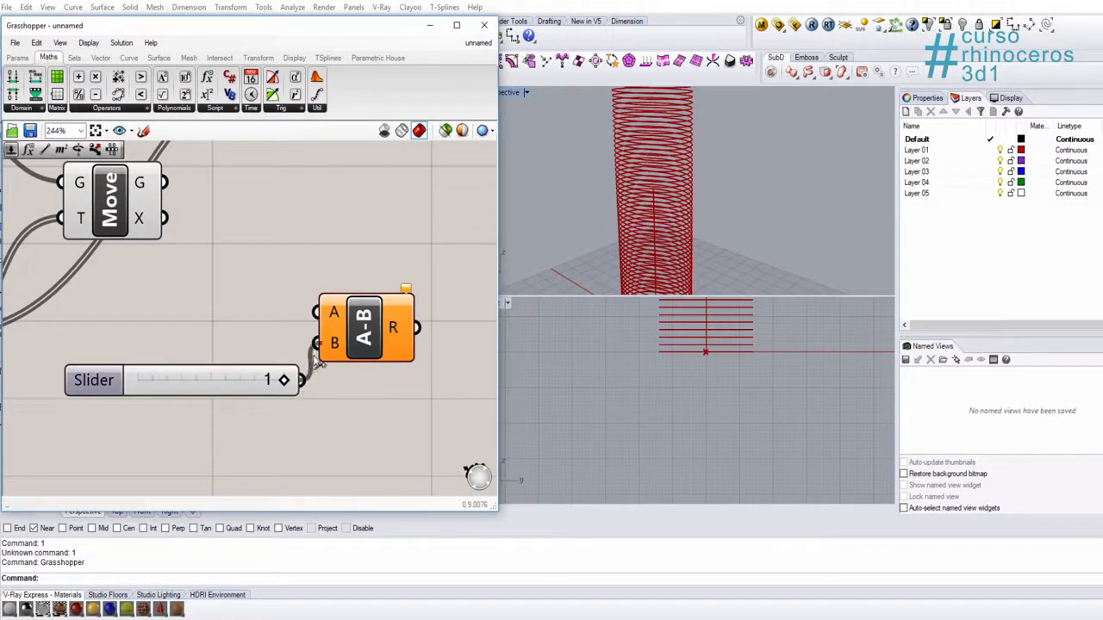
Step: Connect the Series Count slider to the Subtraction input A
{"action": "scroll", "coordinate": [422, 308], "scroll_direction": "down", "scroll_amount": 4}
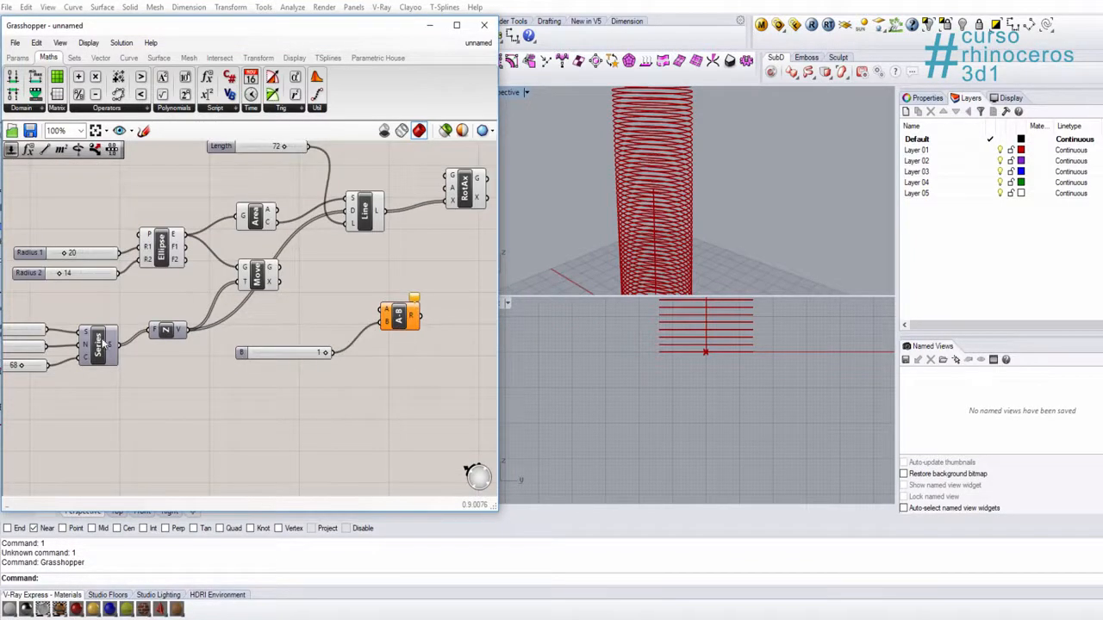
{"action": "right_click_drag", "start_coordinate": [35, 368], "coordinate": [99, 373]}
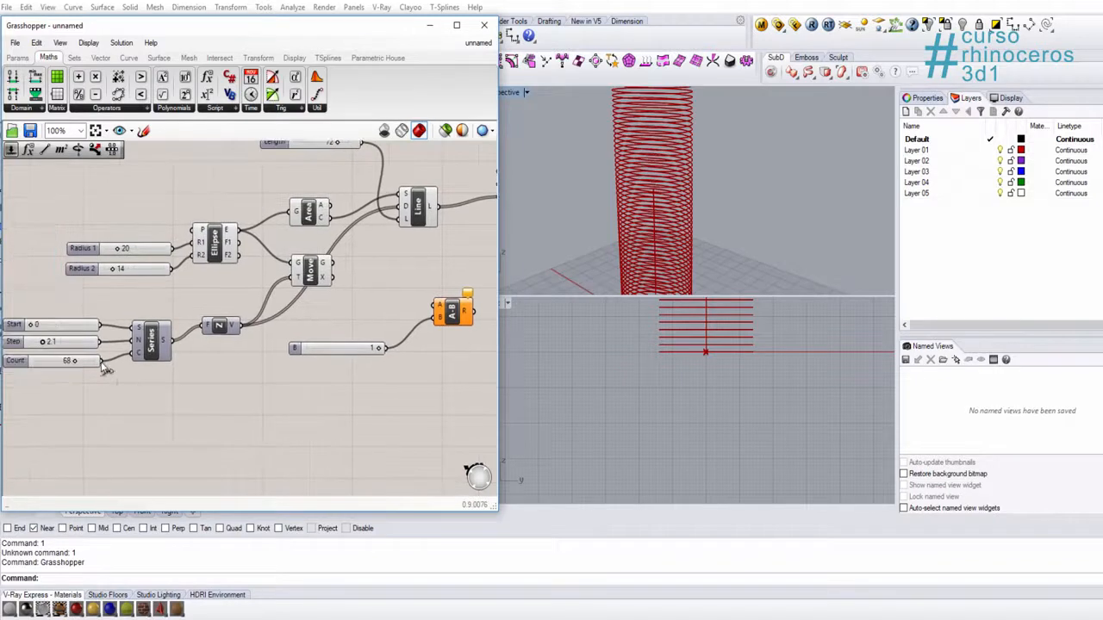
{"action": "left_click_drag", "start_coordinate": [100, 361], "coordinate": [435, 306]}
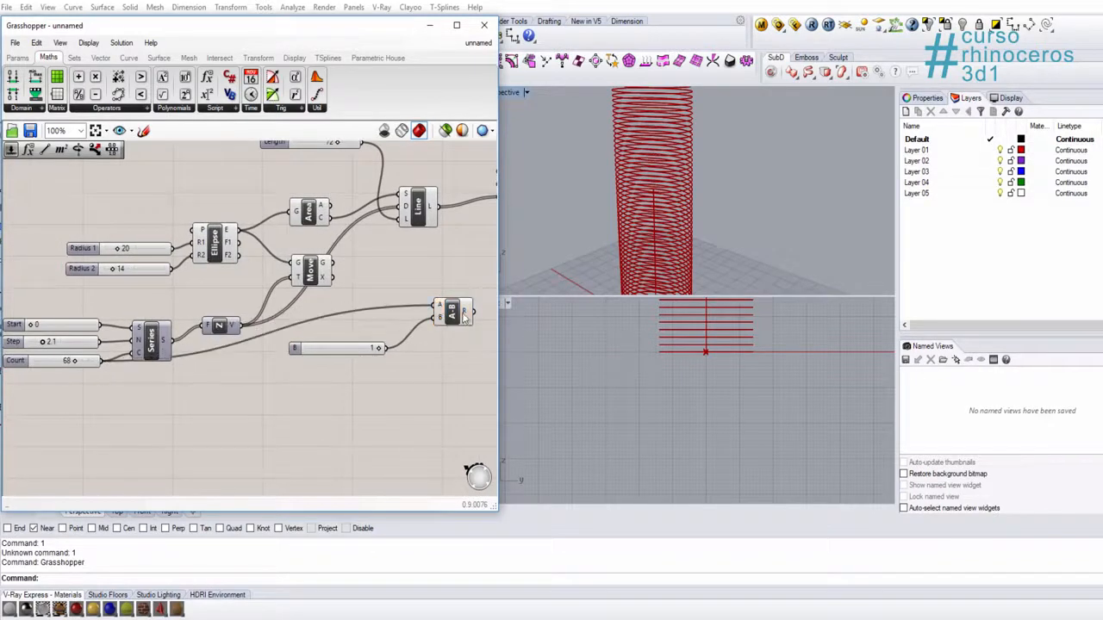
Step: Examine the Count and Subtraction wiring and compare it with the lowest stacked ellipses in the Perspective viewport
{"action": "right_click_drag", "start_coordinate": [463, 317], "coordinate": [348, 366]}
{"action": "scroll", "coordinate": [251, 376], "scroll_direction": "up", "scroll_amount": 1}
{"action": "right_click_drag", "start_coordinate": [204, 351], "coordinate": [412, 259]}
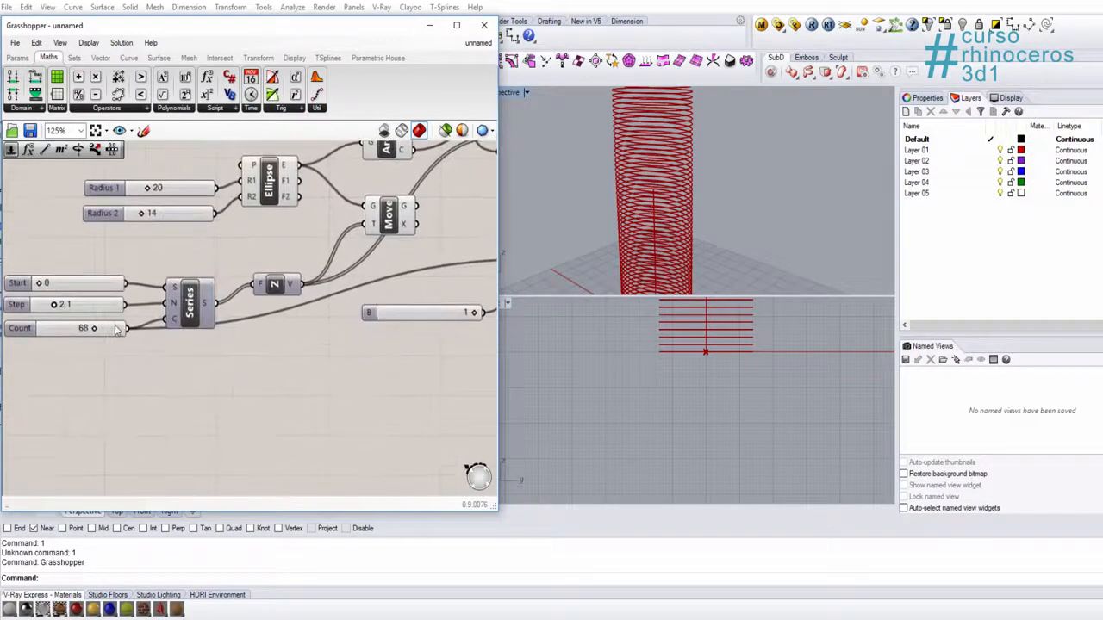
{"action": "right_click_drag", "start_coordinate": [380, 312], "coordinate": [241, 365]}
{"action": "scroll", "coordinate": [617, 272], "scroll_direction": "down", "scroll_amount": 3}
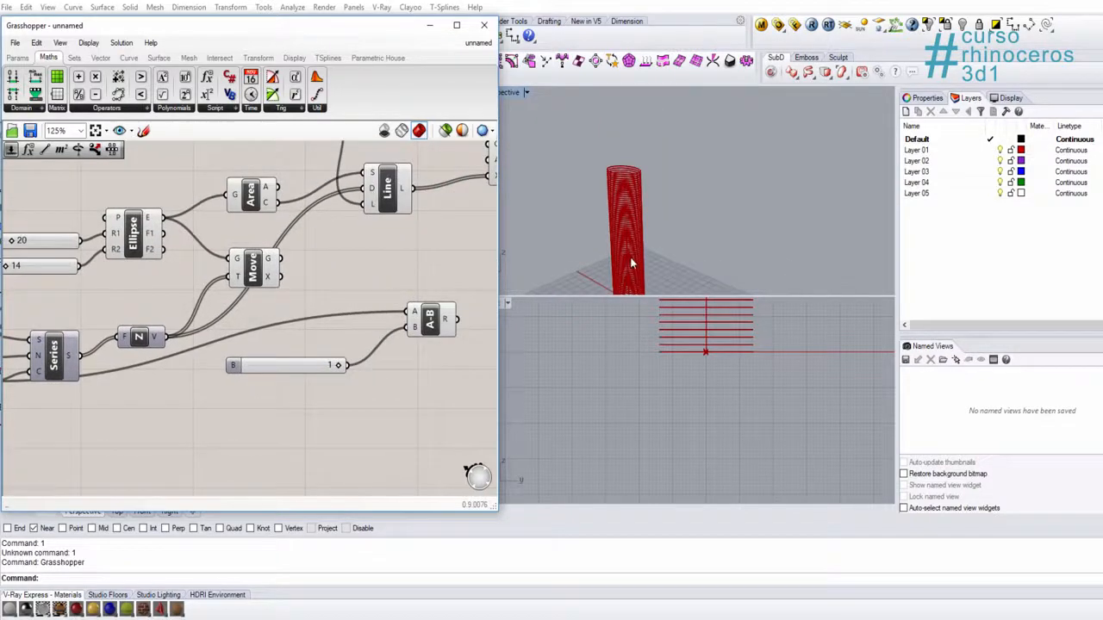
{"action": "right_click_drag", "start_coordinate": [629, 257], "coordinate": [636, 218]}
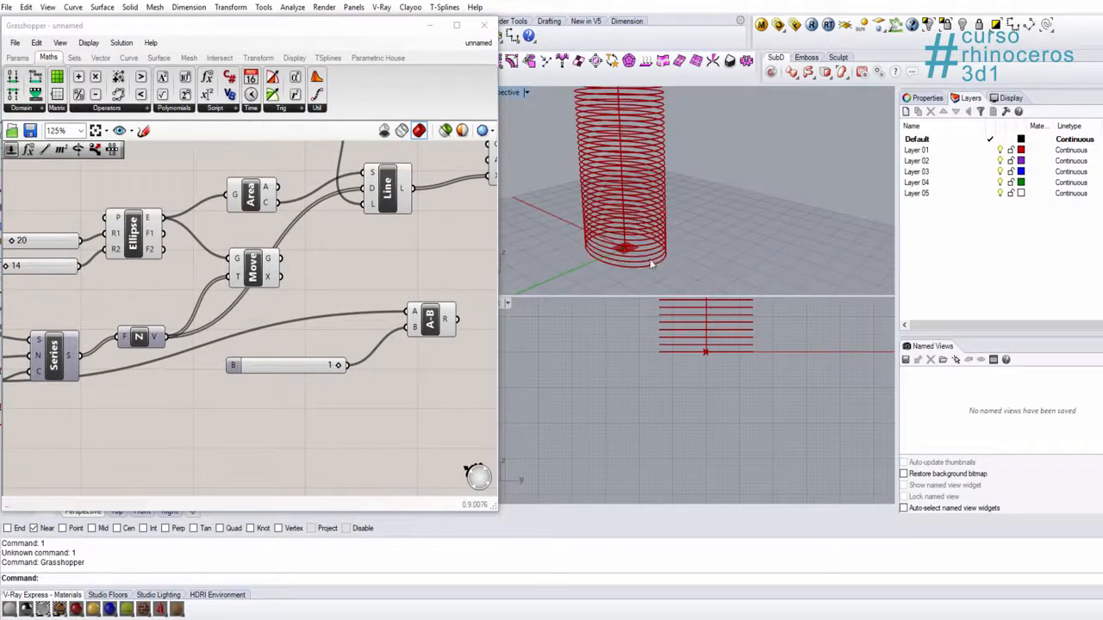
{"action": "scroll", "coordinate": [650, 268], "scroll_direction": "up", "scroll_amount": 3}
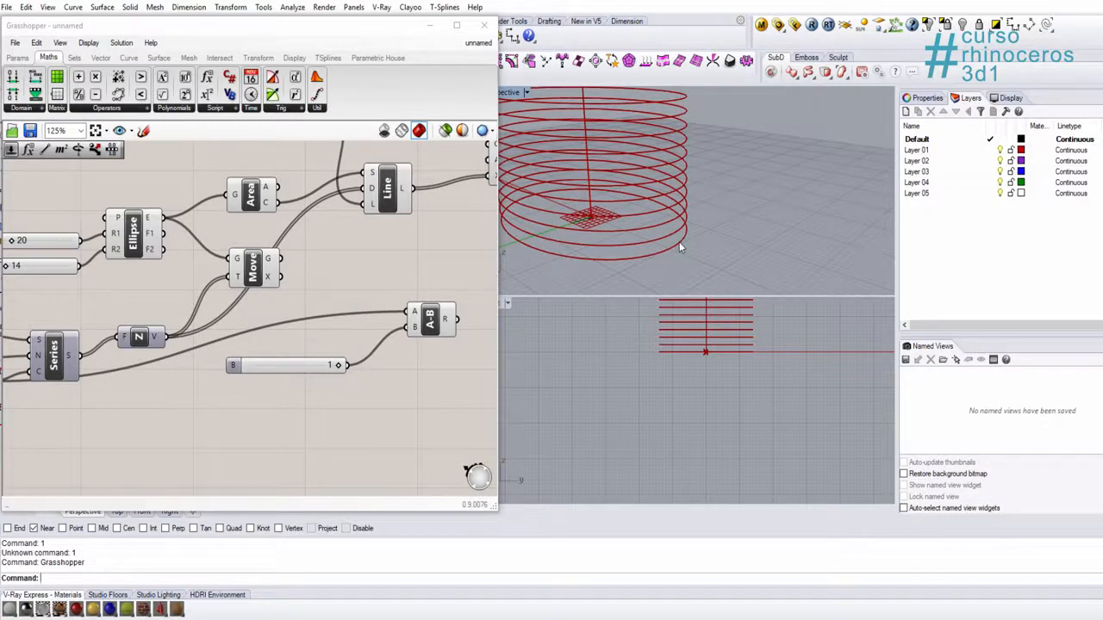
{"action": "right_click_drag", "start_coordinate": [417, 328], "coordinate": [296, 396]}
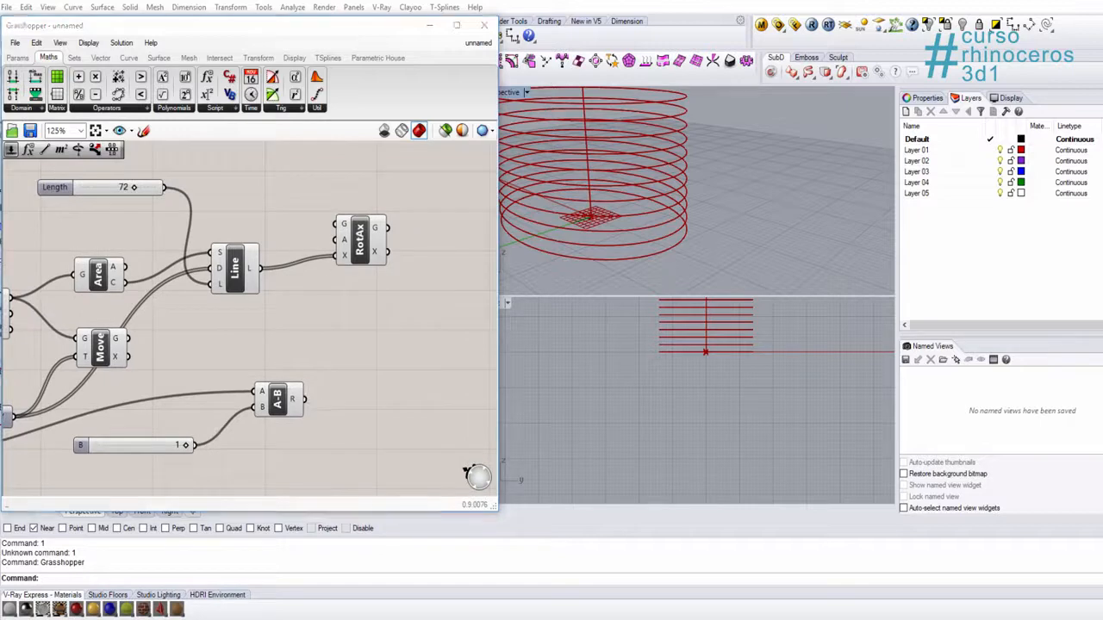
{"action": "right_click_drag", "start_coordinate": [294, 378], "coordinate": [423, 292]}
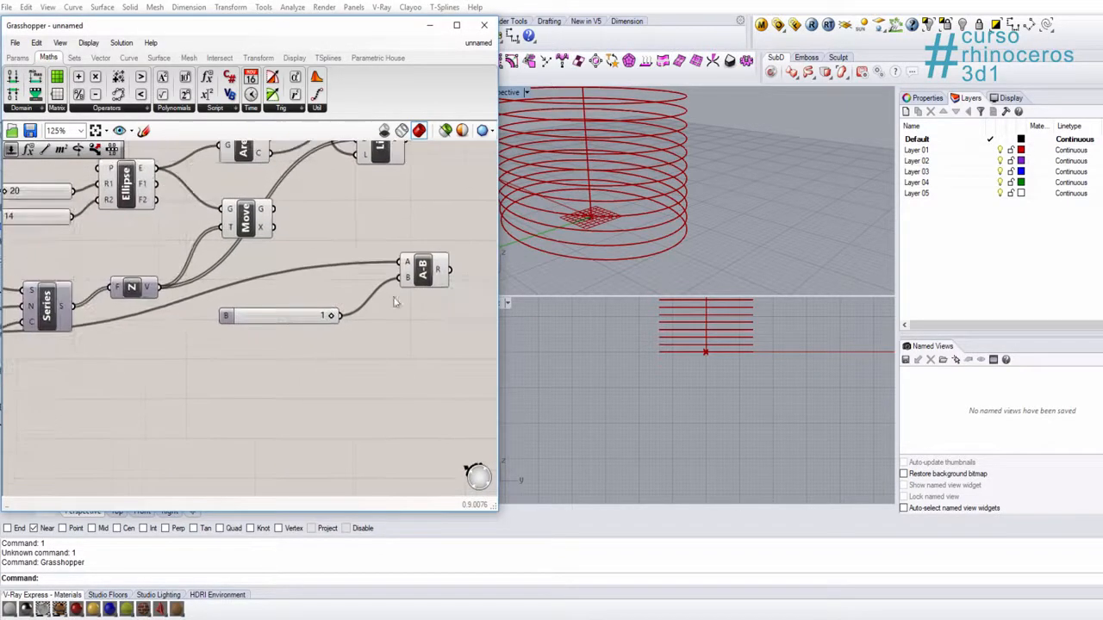
Step: Shift the Subtraction and its slider nearer the Series, and add a Division component with the Subtraction output R connected to input B
{"action": "left_click_drag", "start_coordinate": [268, 314], "coordinate": [155, 386]}
{"action": "left_click_drag", "start_coordinate": [423, 273], "coordinate": [273, 339]}
{"action": "double_click", "coordinate": [370, 299]}
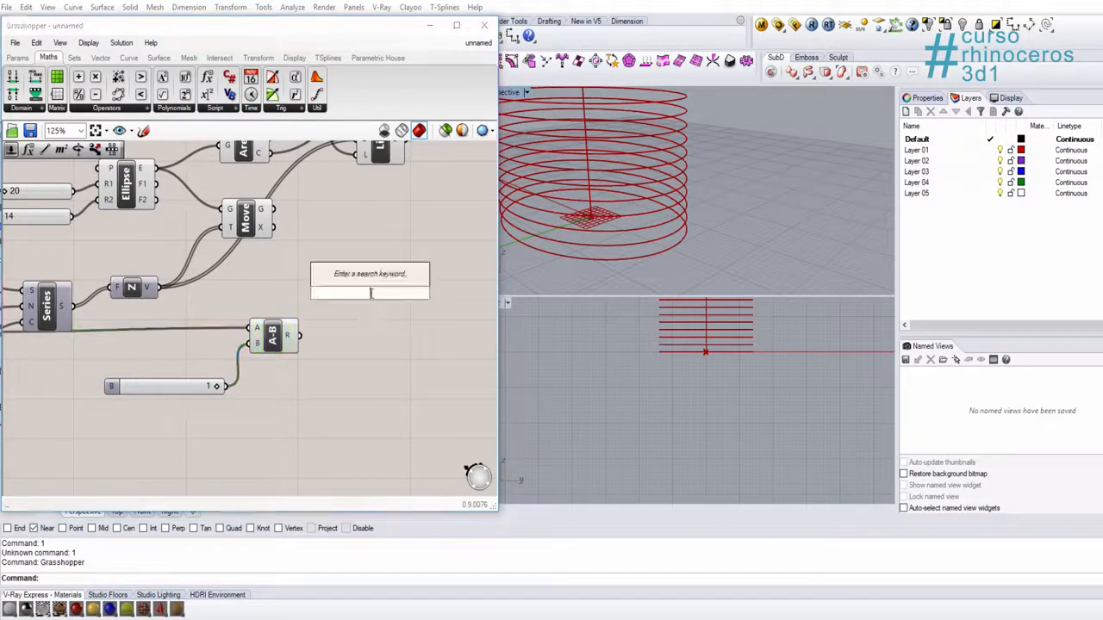
{"action": "type", "text": "div"}
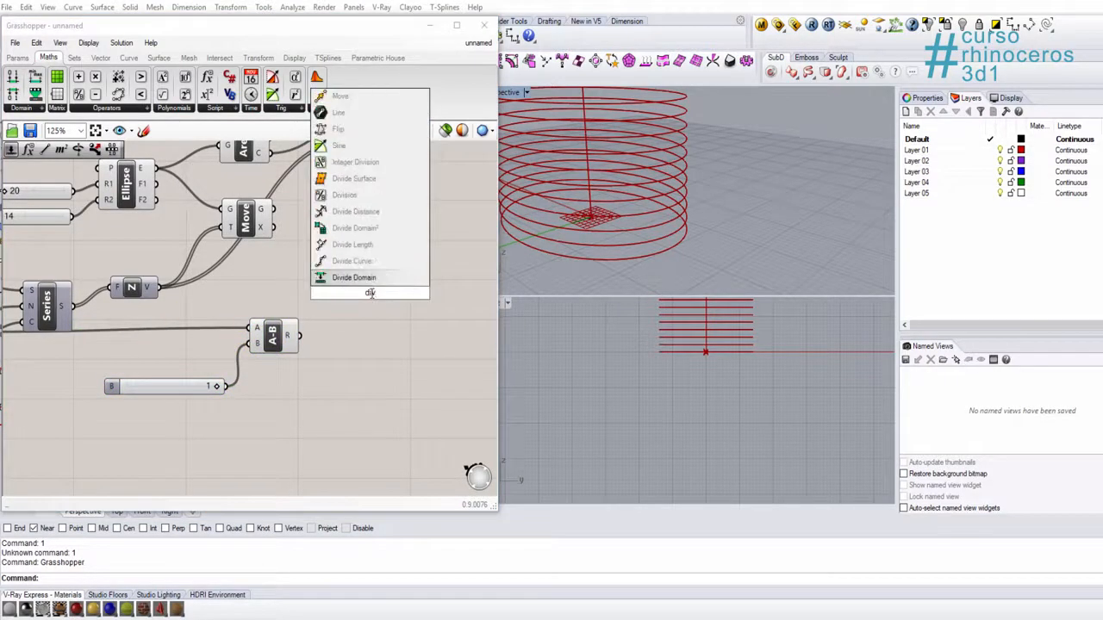
{"action": "key", "text": "Return"}
{"action": "scroll", "coordinate": [305, 361], "scroll_direction": "up", "scroll_amount": 3}
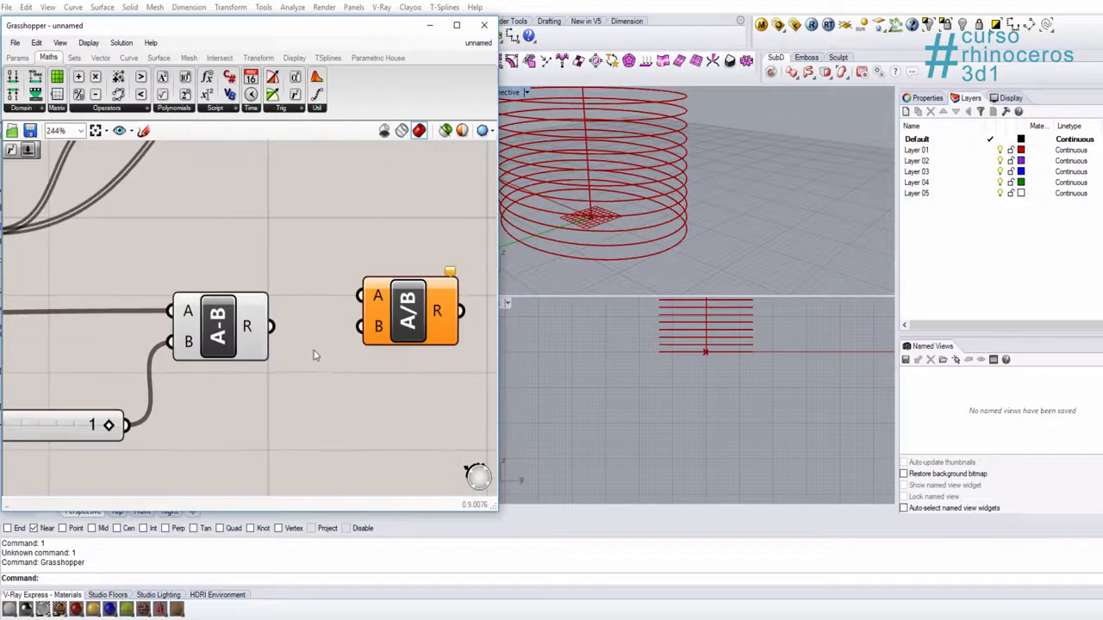
{"action": "left_click_drag", "start_coordinate": [271, 325], "coordinate": [359, 325]}
Step: Add a number slider with value 90, connect it to the Division input A, and place it just above the Subtraction
{"action": "right_click_drag", "start_coordinate": [287, 189], "coordinate": [290, 270]}
{"action": "double_click", "coordinate": [290, 270]}
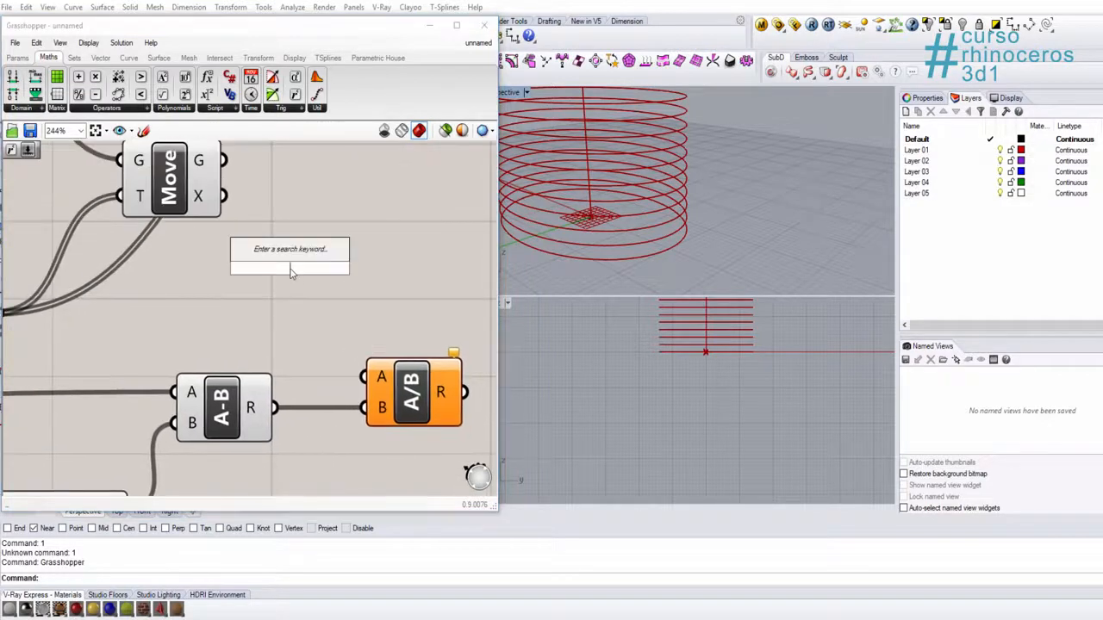
{"action": "type", "text": "number slider"}
{"action": "key", "text": "Return"}
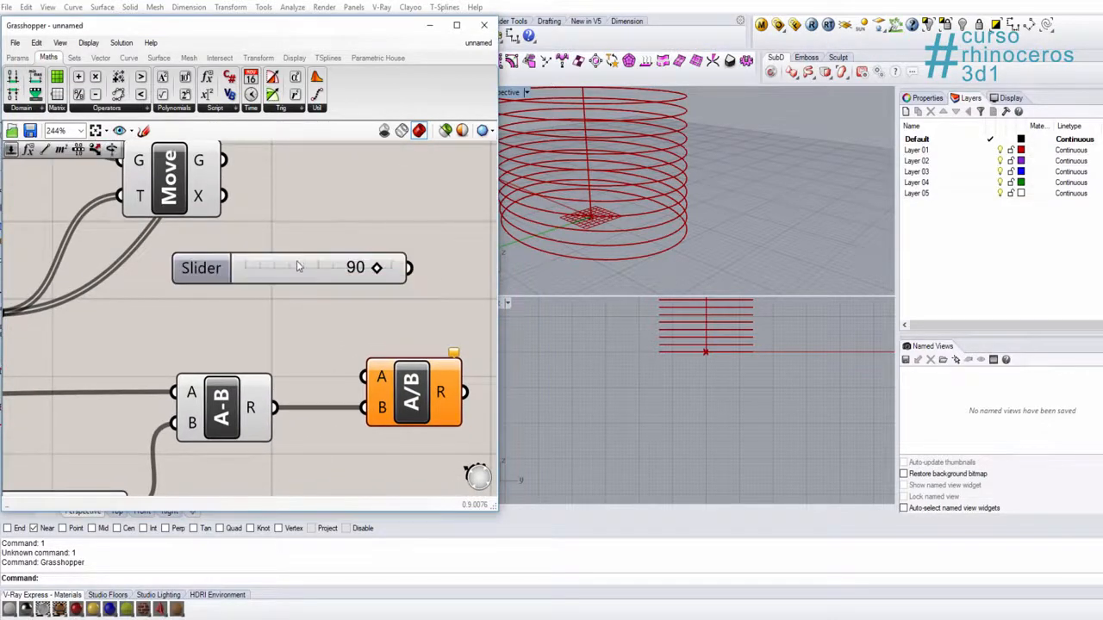
{"action": "left_click_drag", "start_coordinate": [362, 291], "coordinate": [363, 378]}
{"action": "scroll", "coordinate": [367, 311], "scroll_direction": "down", "scroll_amount": 4}
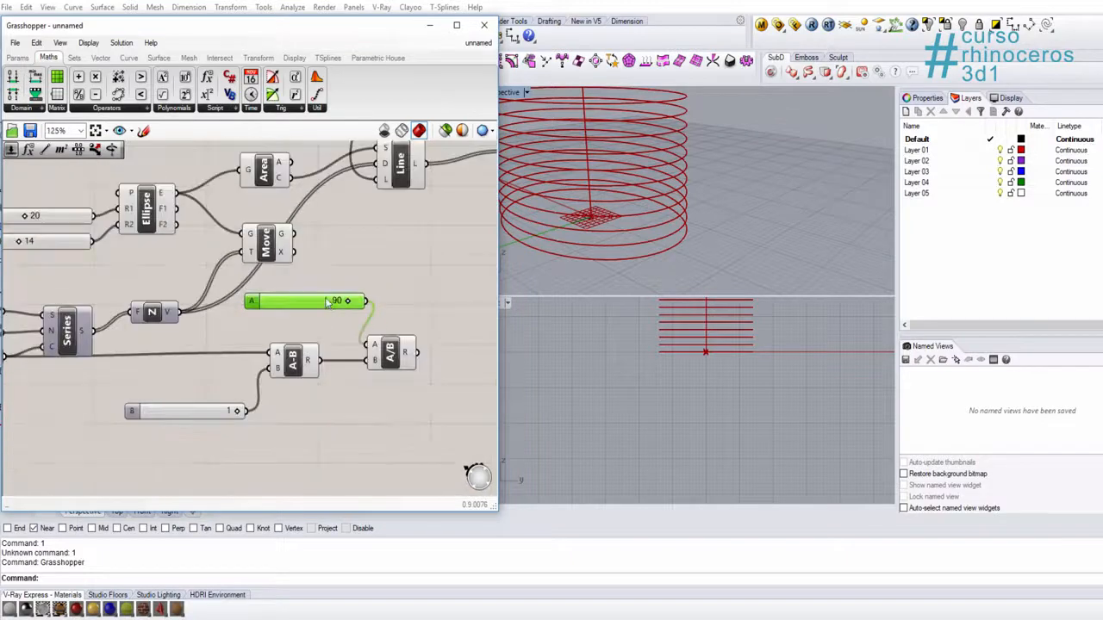
{"action": "left_click_drag", "start_coordinate": [326, 304], "coordinate": [284, 331]}
Step: Check the Division result R and add a Radians component beside the Division
{"action": "right_click_drag", "start_coordinate": [417, 355], "coordinate": [280, 373]}
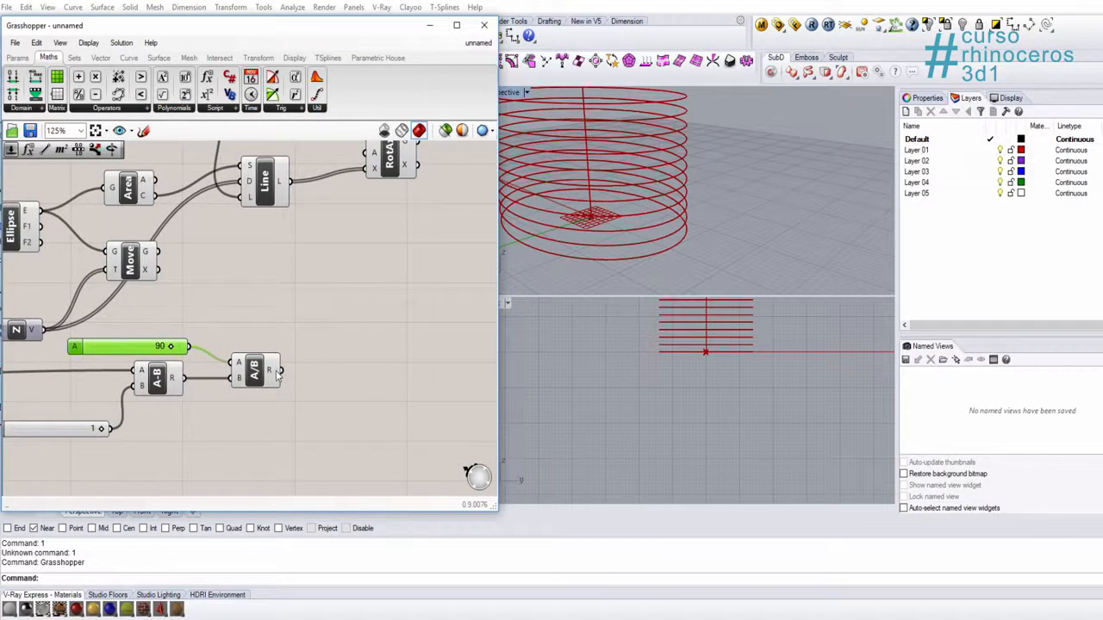
{"action": "mouse_move", "coordinate": [274, 371]}
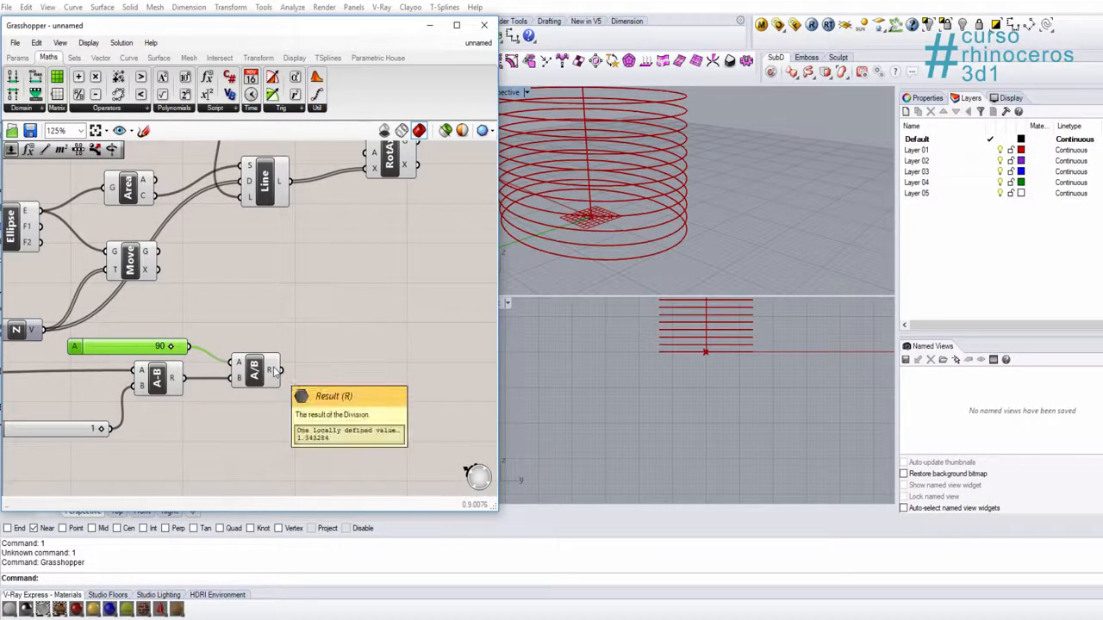
{"action": "right_click_drag", "start_coordinate": [313, 360], "coordinate": [317, 360]}
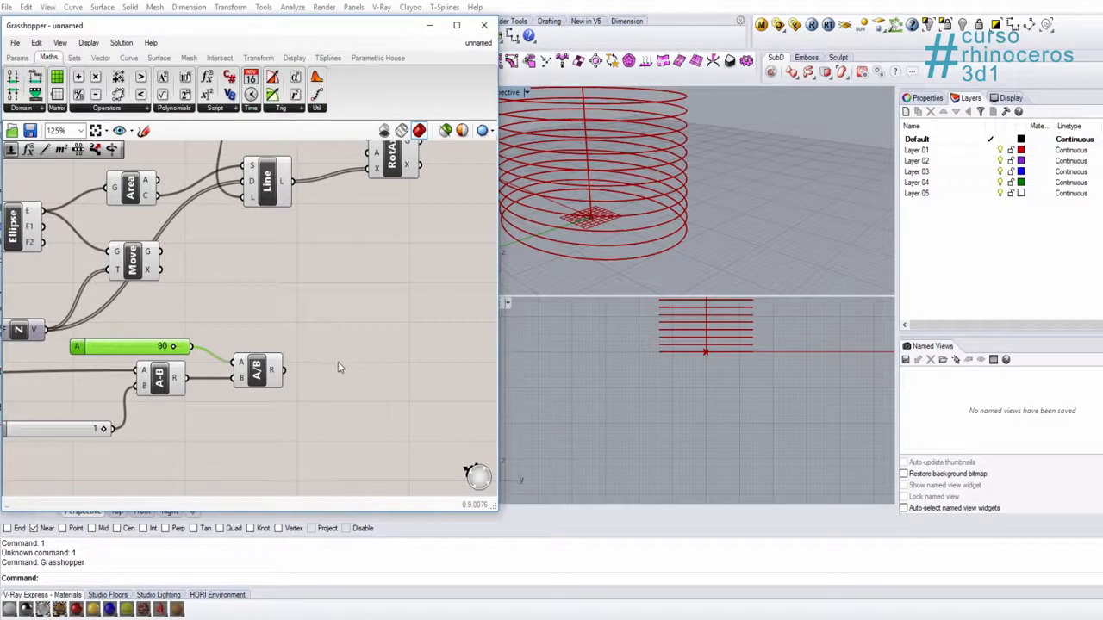
{"action": "right_click", "coordinate": [341, 360]}
{"action": "left_click", "coordinate": [323, 320]}
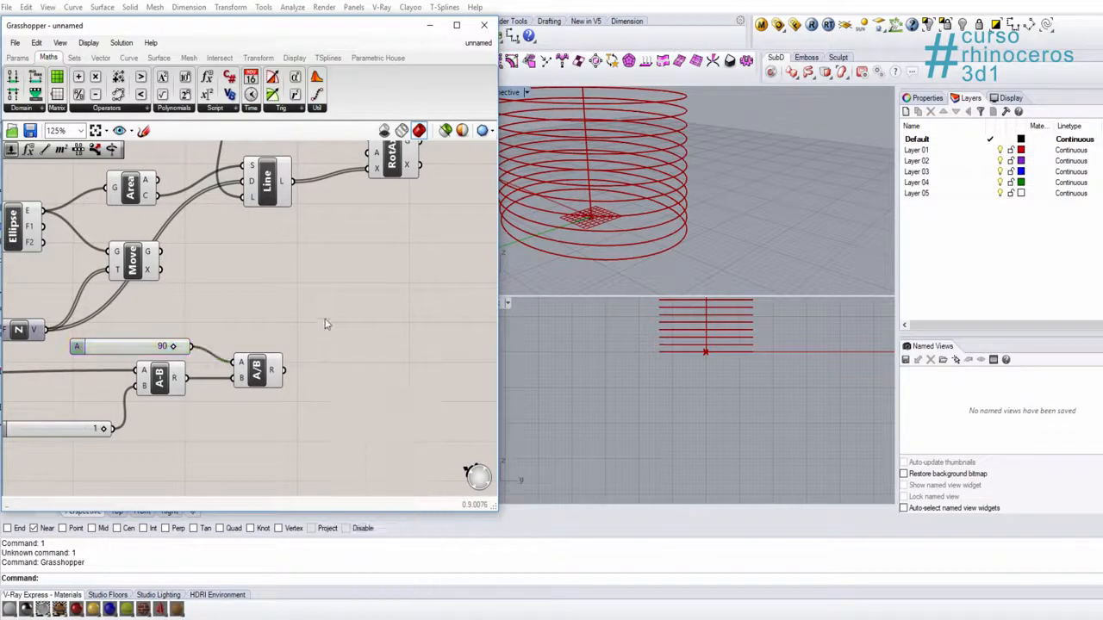
{"action": "double_click", "coordinate": [322, 318]}
{"action": "type", "text": "rad"}
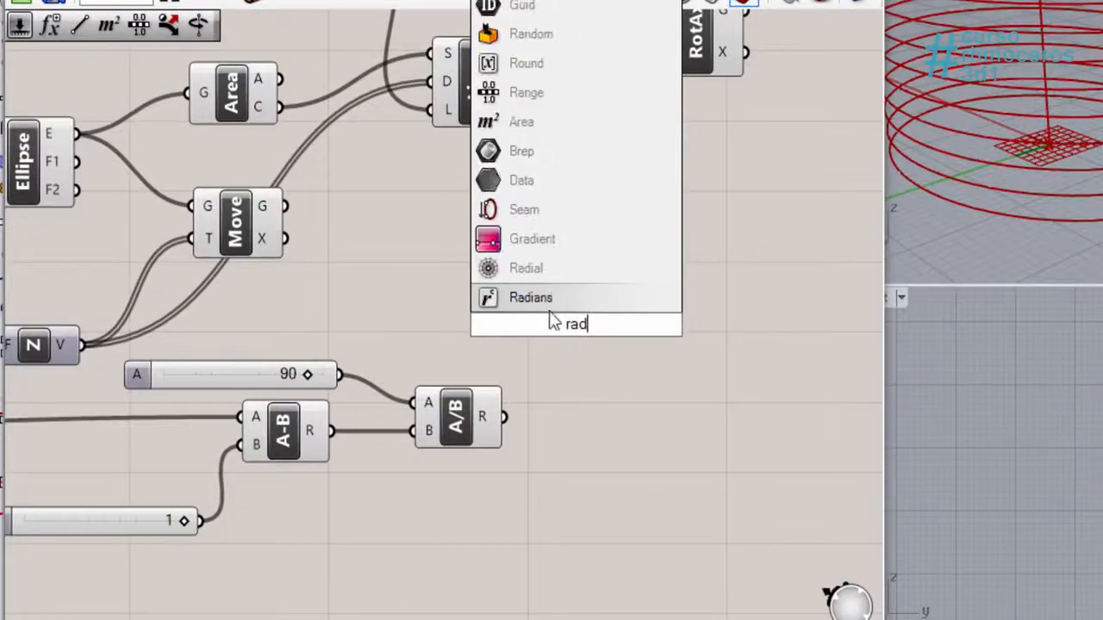
{"action": "key", "text": "Return"}
{"action": "left_click", "coordinate": [575, 332]}
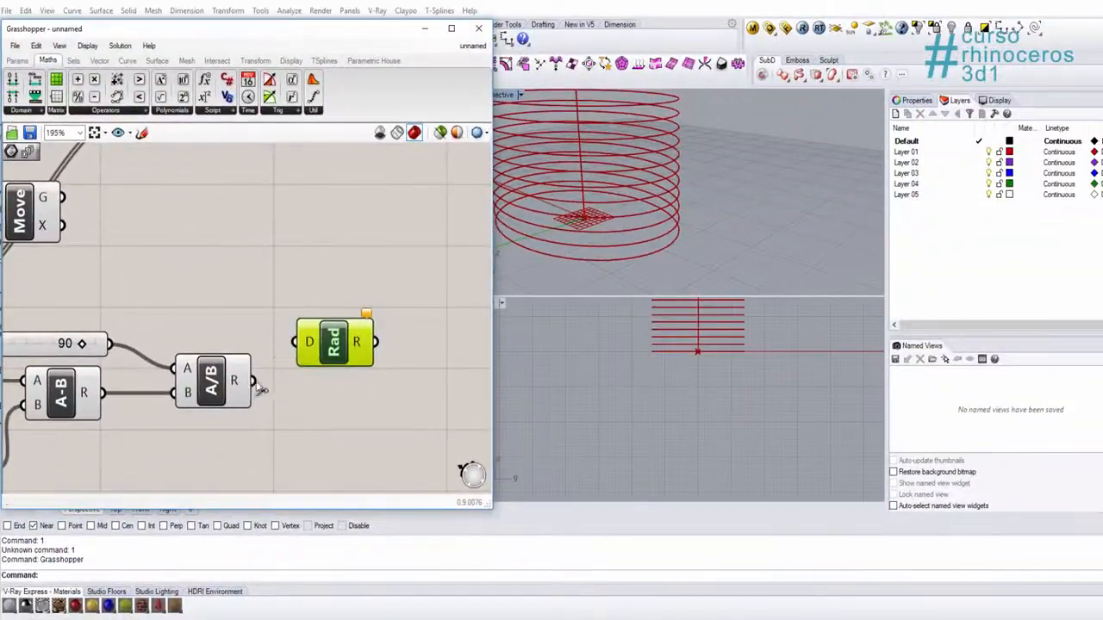
Step: Connect the Division output R to the Radians input D and place the Radians just beside the Division
{"action": "left_click_drag", "start_coordinate": [441, 433], "coordinate": [517, 364]}
{"action": "scroll", "coordinate": [524, 354], "scroll_direction": "down", "scroll_amount": 3}
{"action": "scroll", "coordinate": [303, 334], "scroll_direction": "down", "scroll_amount": 2}
{"action": "left_click", "coordinate": [365, 324]}
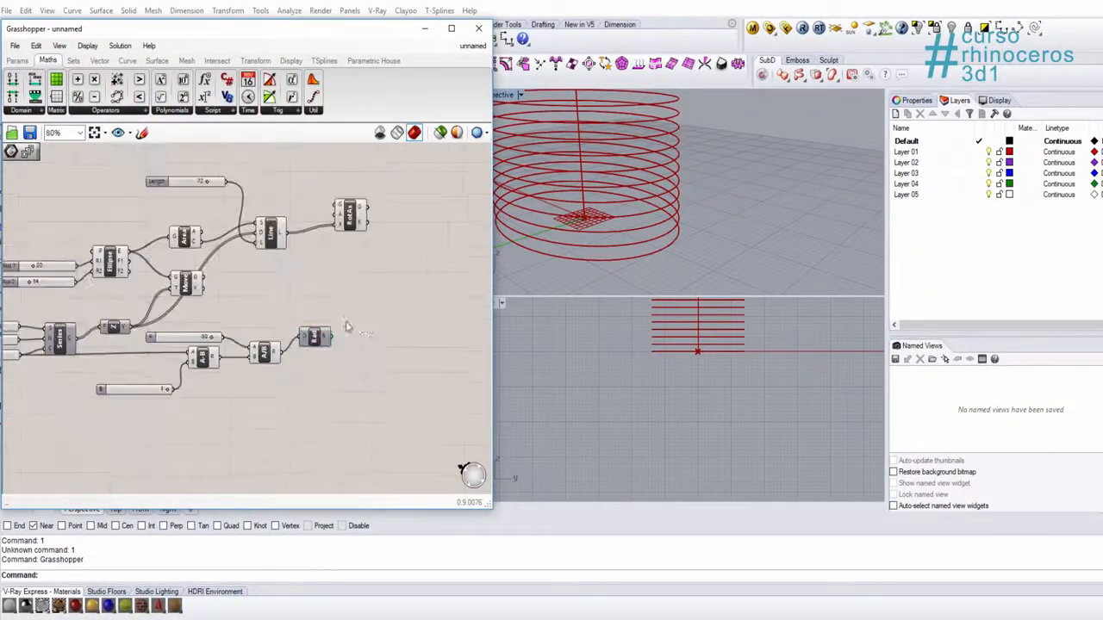
{"action": "scroll", "coordinate": [344, 321], "scroll_direction": "up", "scroll_amount": 2}
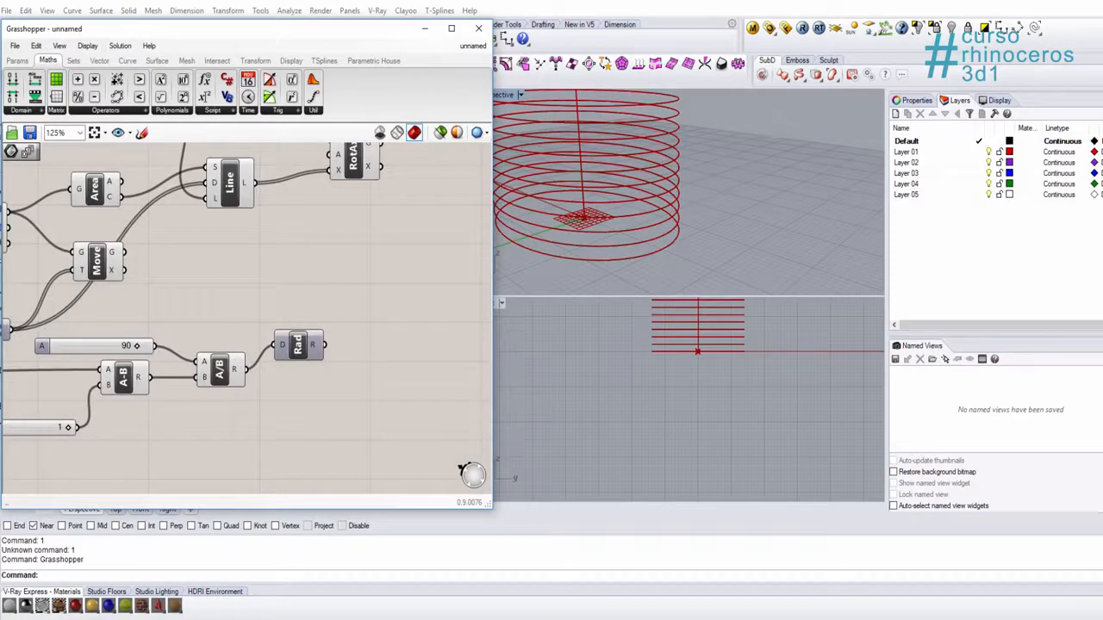
{"action": "right_click_drag", "start_coordinate": [359, 368], "coordinate": [327, 372]}
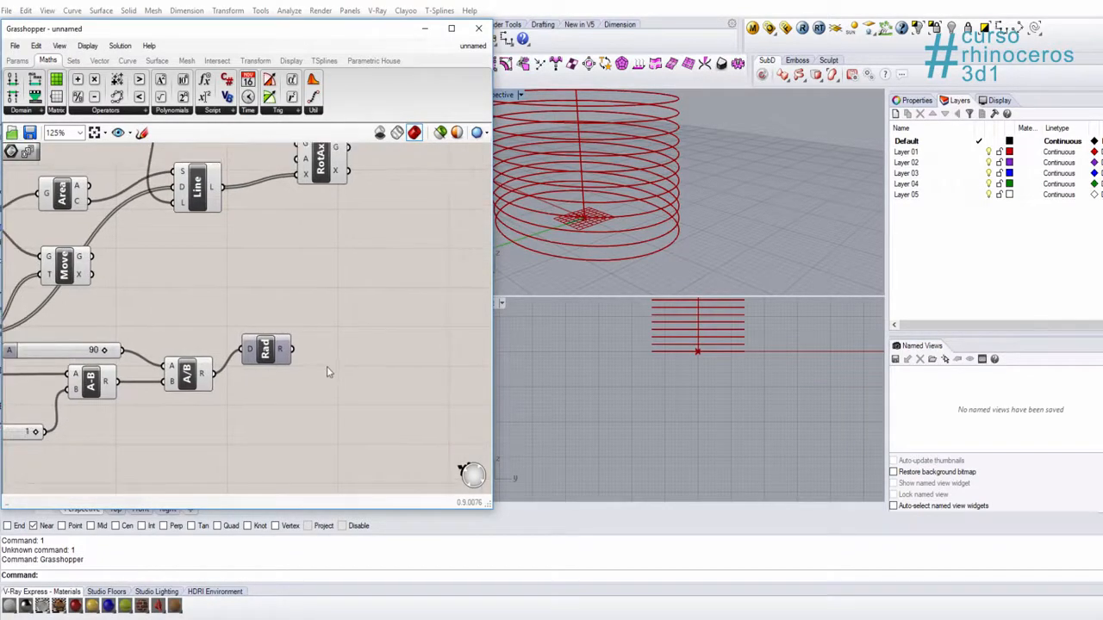
Step: Add a second Series component beside the Radians and connect the Radians output R to its Step input N
{"action": "double_click", "coordinate": [352, 359]}
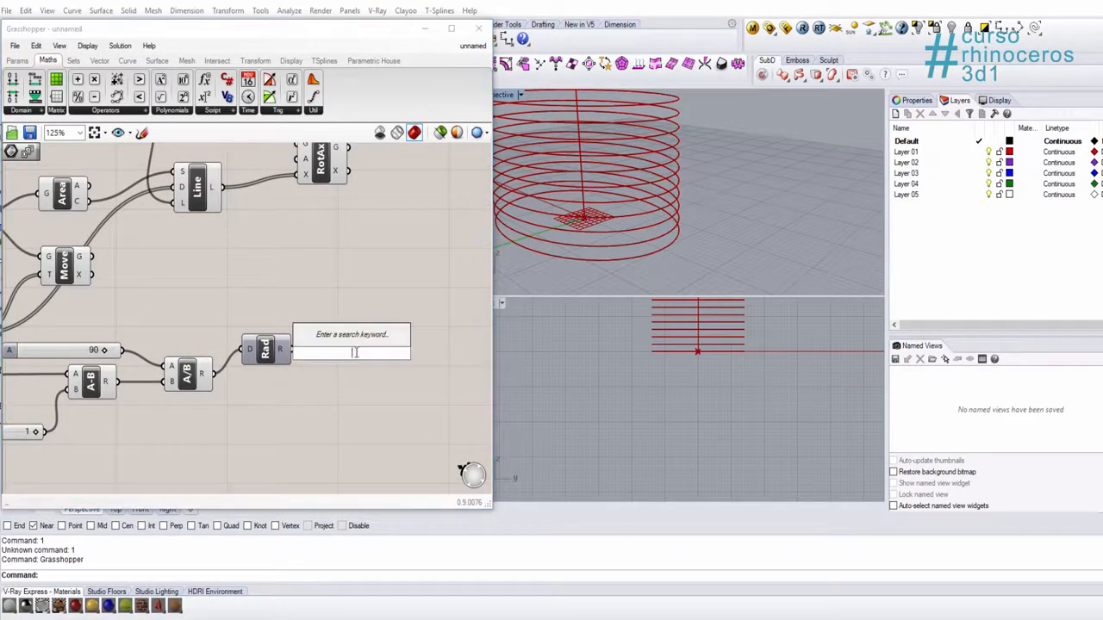
{"action": "type", "text": "seri"}
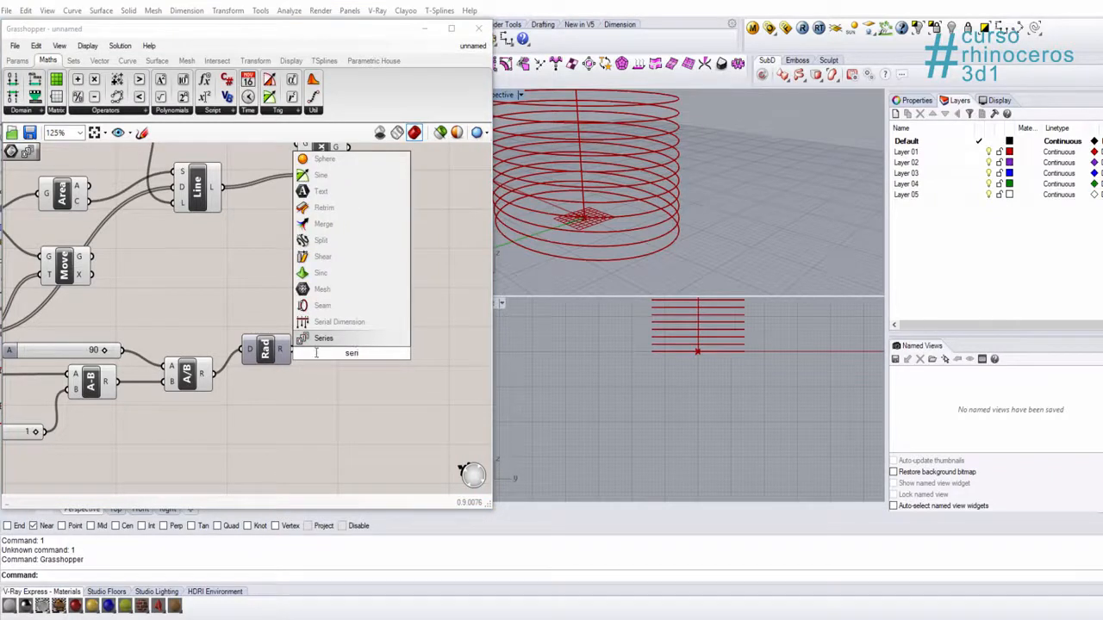
{"action": "left_click", "coordinate": [324, 338]}
{"action": "scroll", "coordinate": [319, 342], "scroll_direction": "up", "scroll_amount": 3}
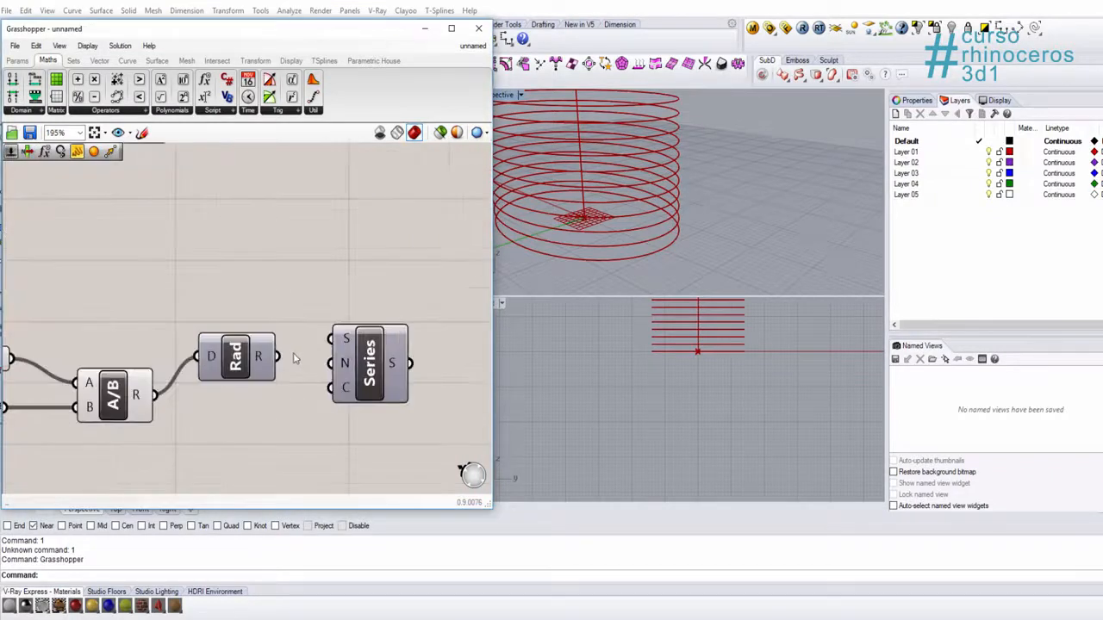
{"action": "left_click", "coordinate": [379, 328]}
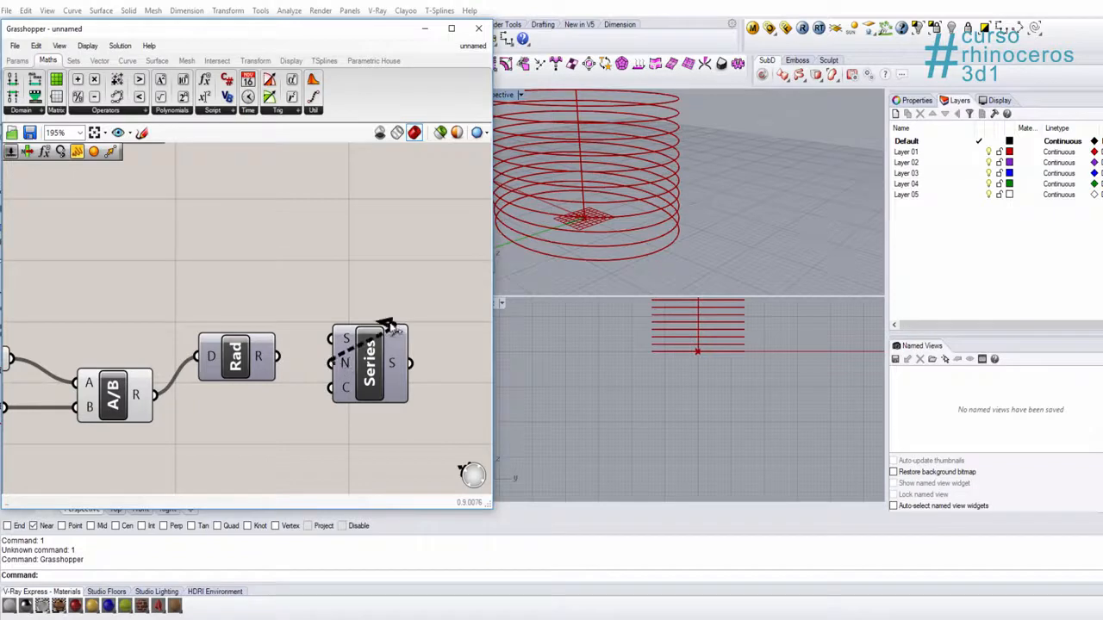
{"action": "left_click_drag", "start_coordinate": [278, 355], "coordinate": [406, 341]}
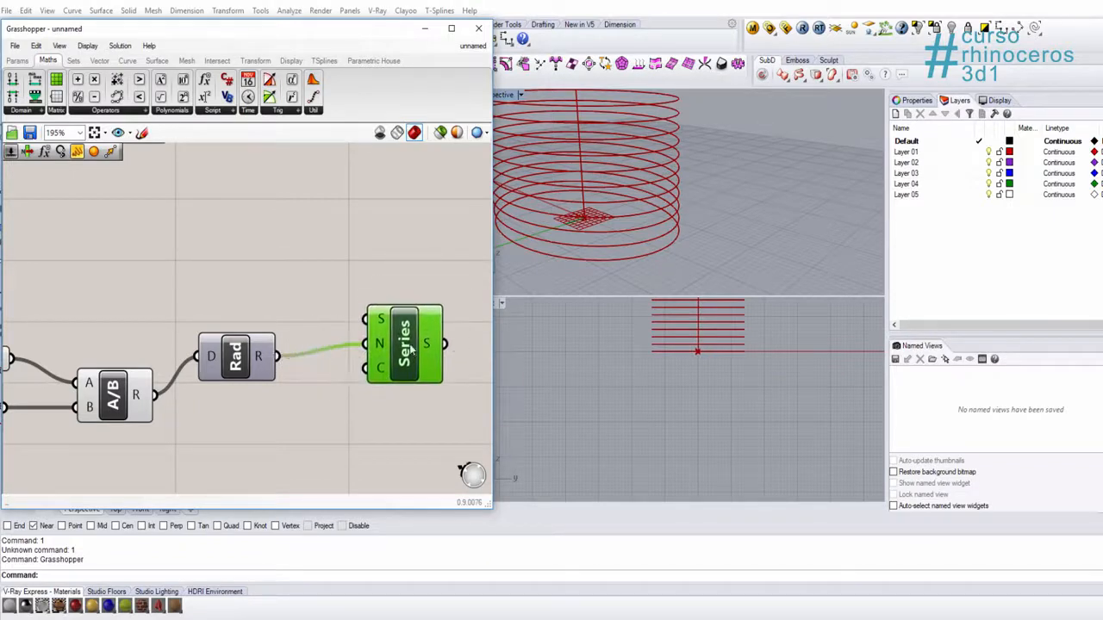
Step: Connect the existing Start slider to the second Series input S and the Count slider to its input C
{"action": "left_click", "coordinate": [321, 297]}
{"action": "scroll", "coordinate": [248, 366], "scroll_direction": "down", "scroll_amount": 3}
{"action": "right_click_drag", "start_coordinate": [247, 365], "coordinate": [326, 377]}
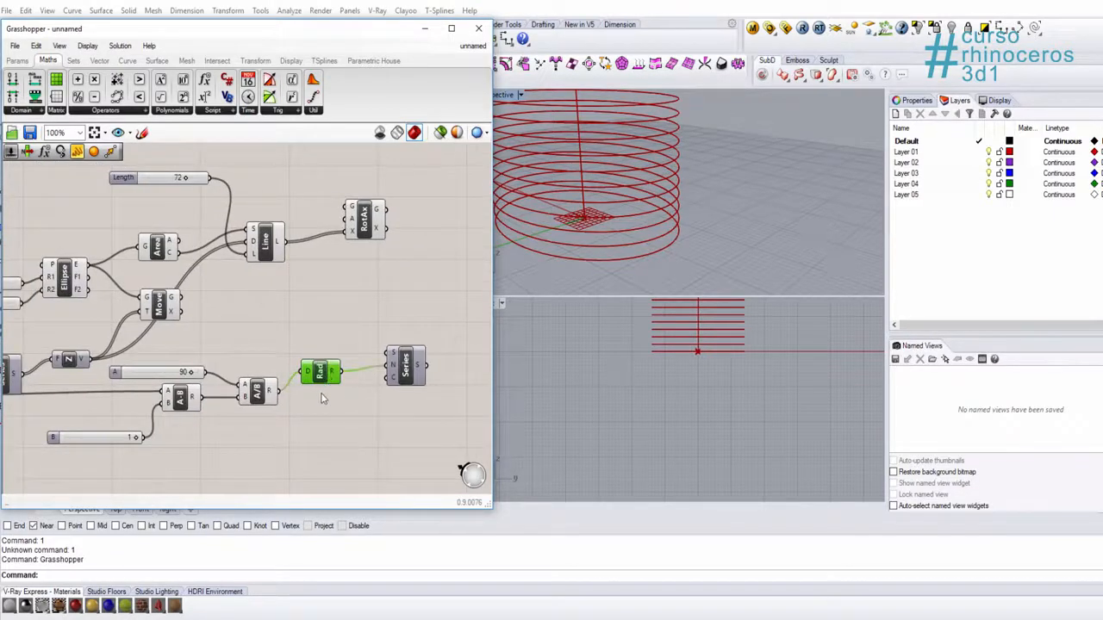
{"action": "scroll", "coordinate": [397, 361], "scroll_direction": "down", "scroll_amount": 2}
{"action": "scroll", "coordinate": [179, 346], "scroll_direction": "up", "scroll_amount": 2}
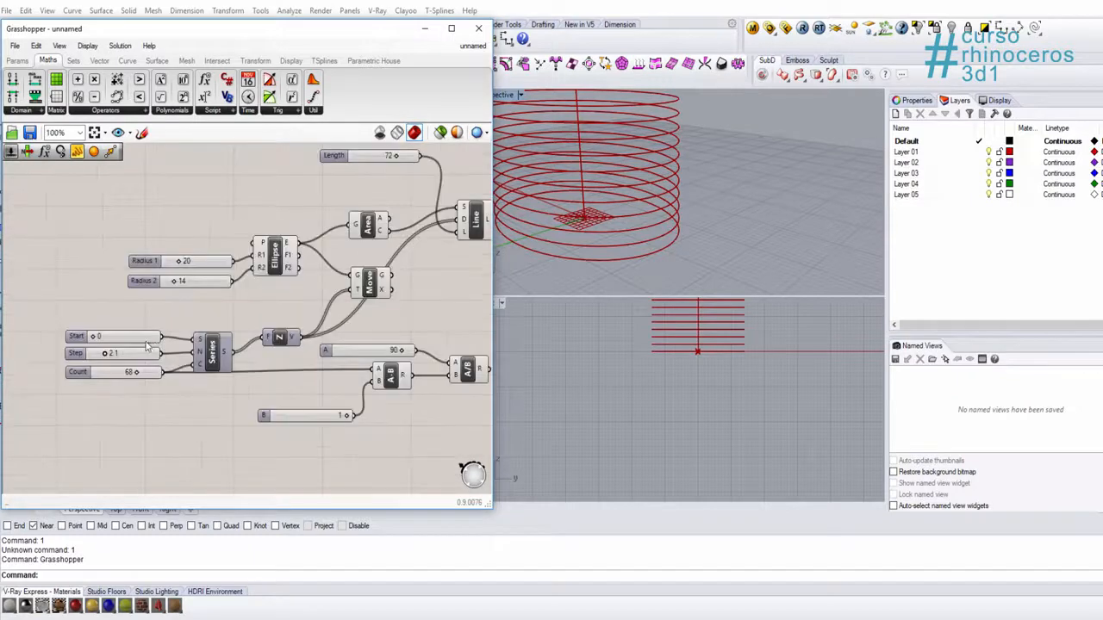
{"action": "right_click_drag", "start_coordinate": [256, 358], "coordinate": [101, 318]}
{"action": "scroll", "coordinate": [70, 304], "scroll_direction": "down", "scroll_amount": 1}
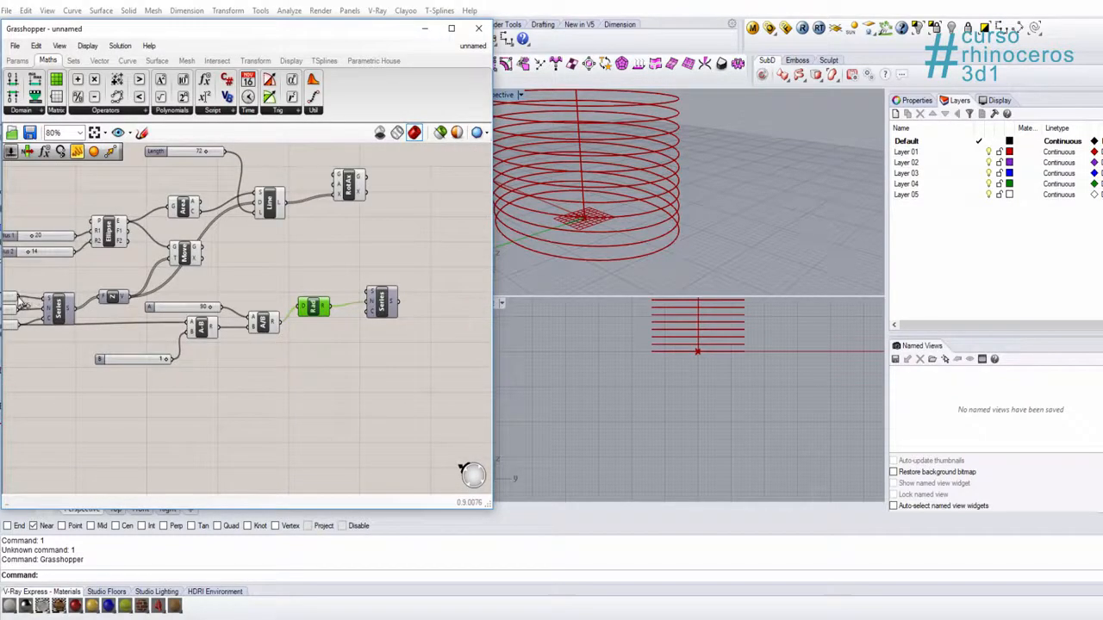
{"action": "left_click_drag", "start_coordinate": [70, 297], "coordinate": [371, 298]}
{"action": "right_click_drag", "start_coordinate": [95, 340], "coordinate": [147, 337]}
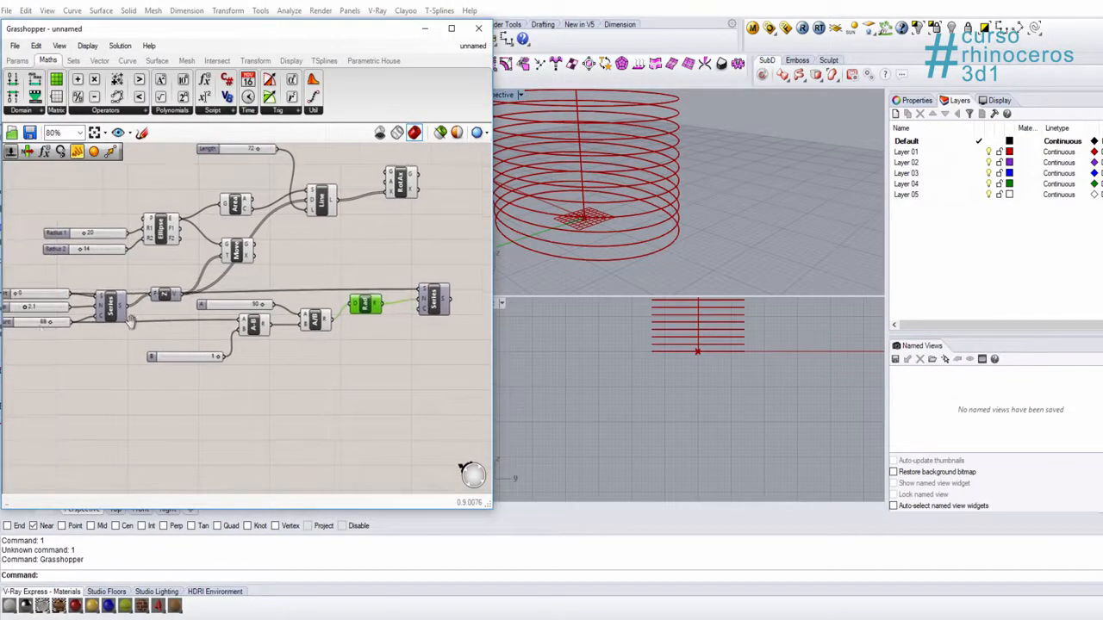
{"action": "left_click_drag", "start_coordinate": [72, 323], "coordinate": [420, 310]}
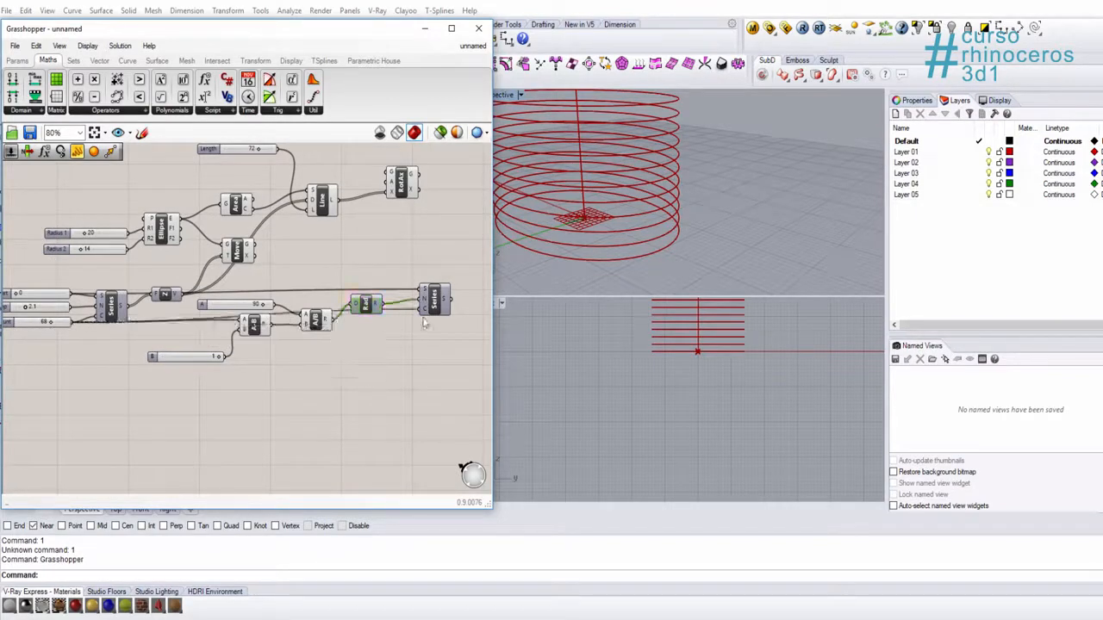
Step: Move the Radians component down level with the Division, clear of the wires running into the second Series
{"action": "scroll", "coordinate": [431, 297], "scroll_direction": "up", "scroll_amount": 3}
{"action": "left_click", "coordinate": [433, 296]}
{"action": "right_click_drag", "start_coordinate": [433, 296], "coordinate": [331, 323]}
{"action": "scroll", "coordinate": [700, 173], "scroll_direction": "down", "scroll_amount": 3}
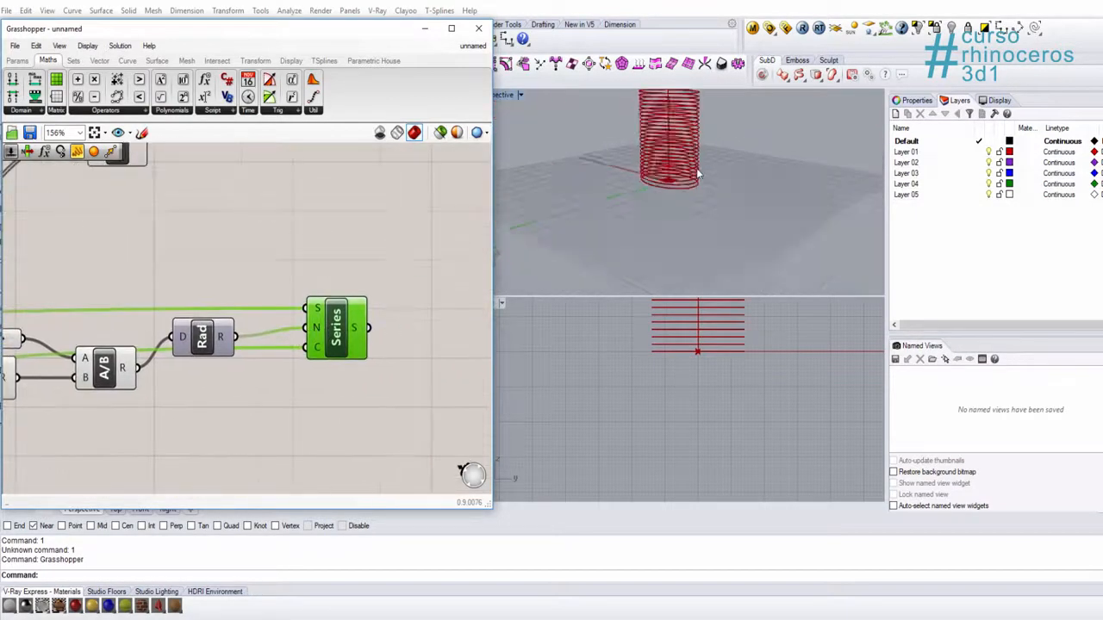
{"action": "right_click_drag", "start_coordinate": [700, 172], "coordinate": [634, 245]}
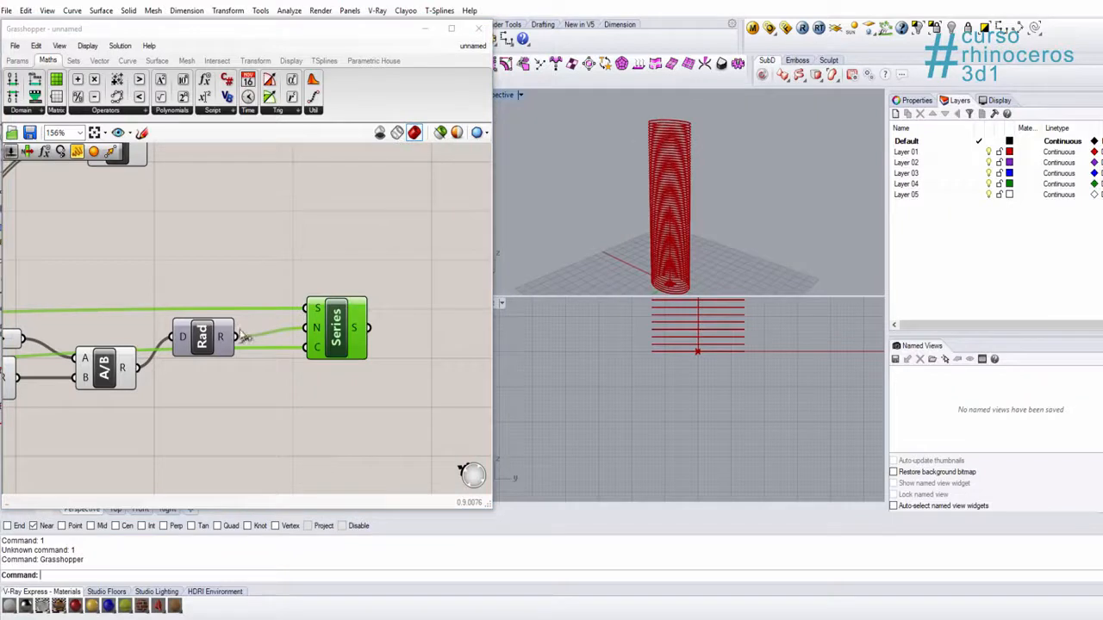
{"action": "left_click", "coordinate": [204, 349]}
{"action": "left_click_drag", "start_coordinate": [200, 357], "coordinate": [207, 393]}
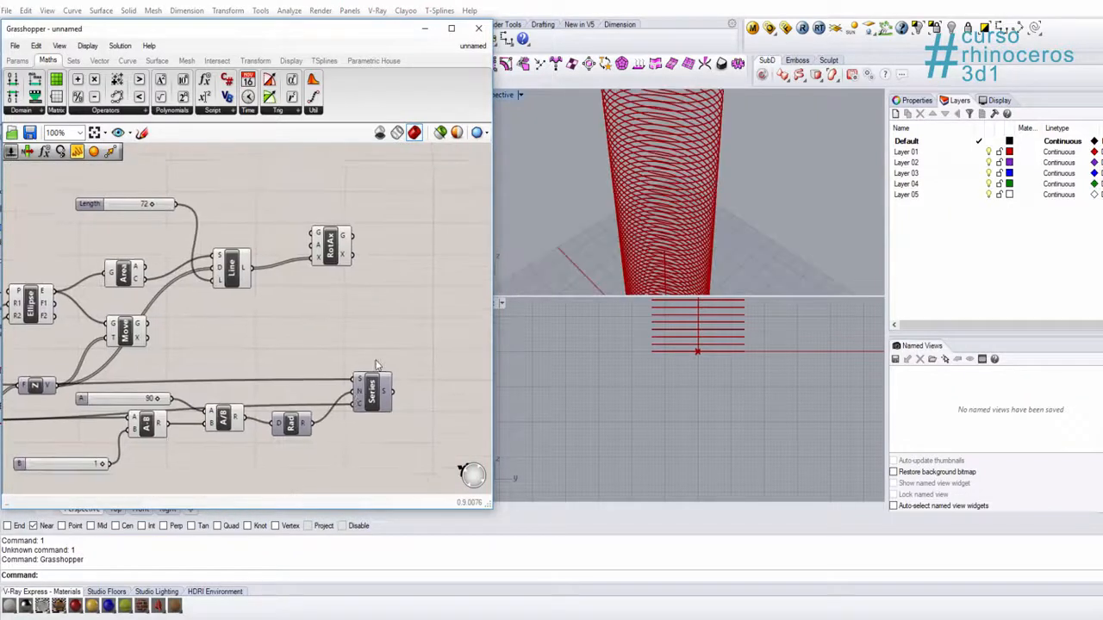
{"action": "scroll", "coordinate": [379, 337], "scroll_direction": "up", "scroll_amount": 1}
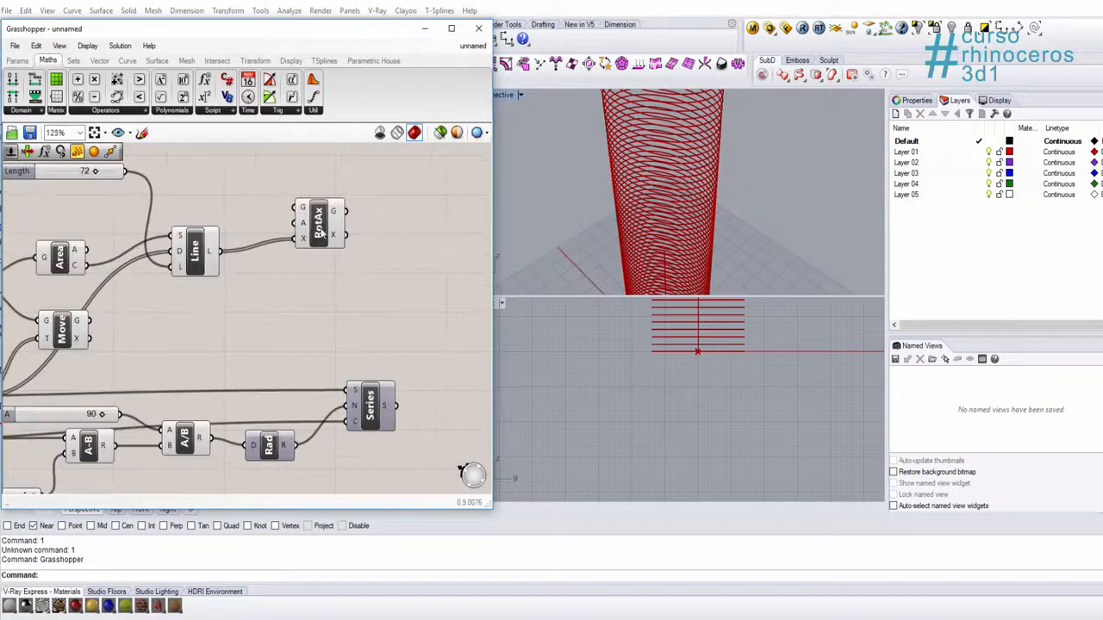
Step: Connect the second Series output S to the Angle input A of the Rotate Axis component
{"action": "left_click", "coordinate": [325, 230]}
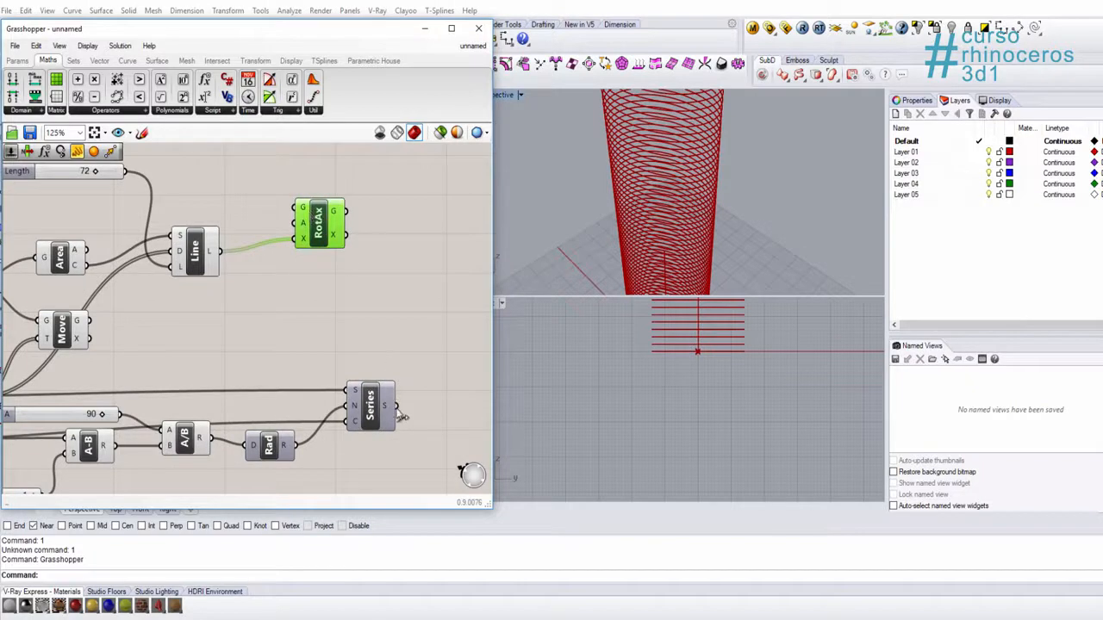
{"action": "left_click_drag", "start_coordinate": [393, 412], "coordinate": [303, 224]}
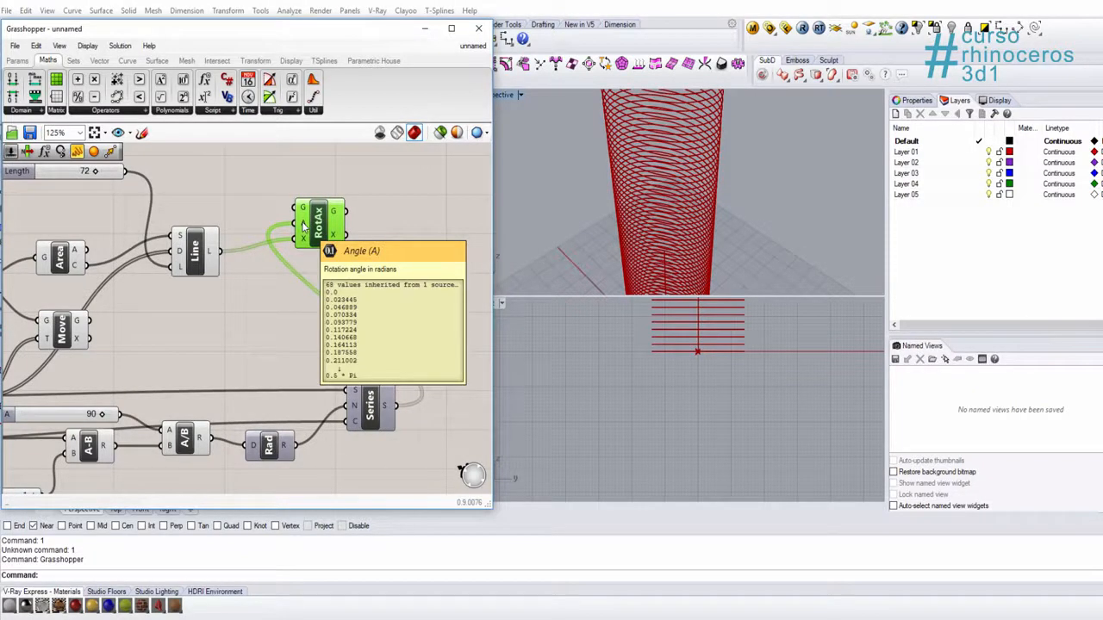
{"action": "left_click", "coordinate": [374, 392]}
{"action": "left_click", "coordinate": [319, 218]}
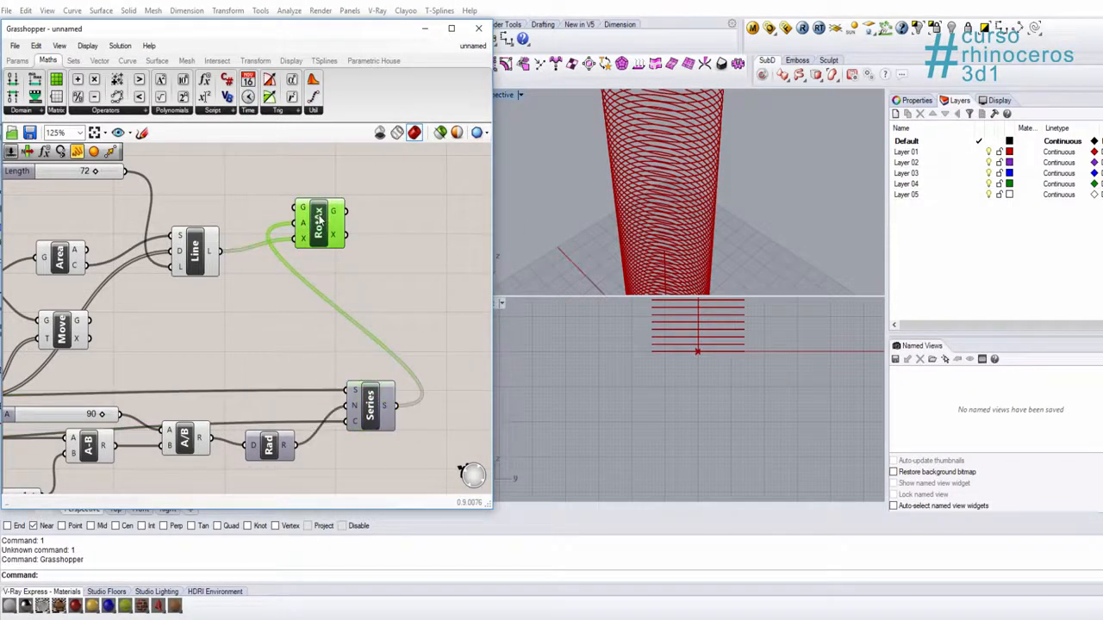
{"action": "scroll", "coordinate": [362, 235], "scroll_direction": "up", "scroll_amount": 3}
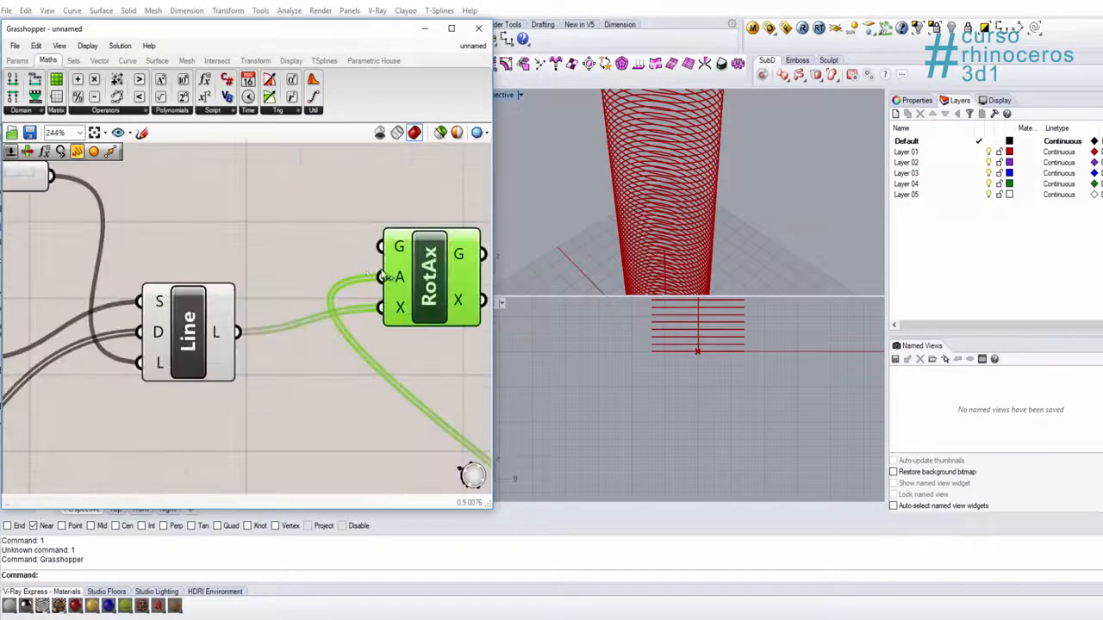
{"action": "scroll", "coordinate": [397, 250], "scroll_direction": "down", "scroll_amount": 3}
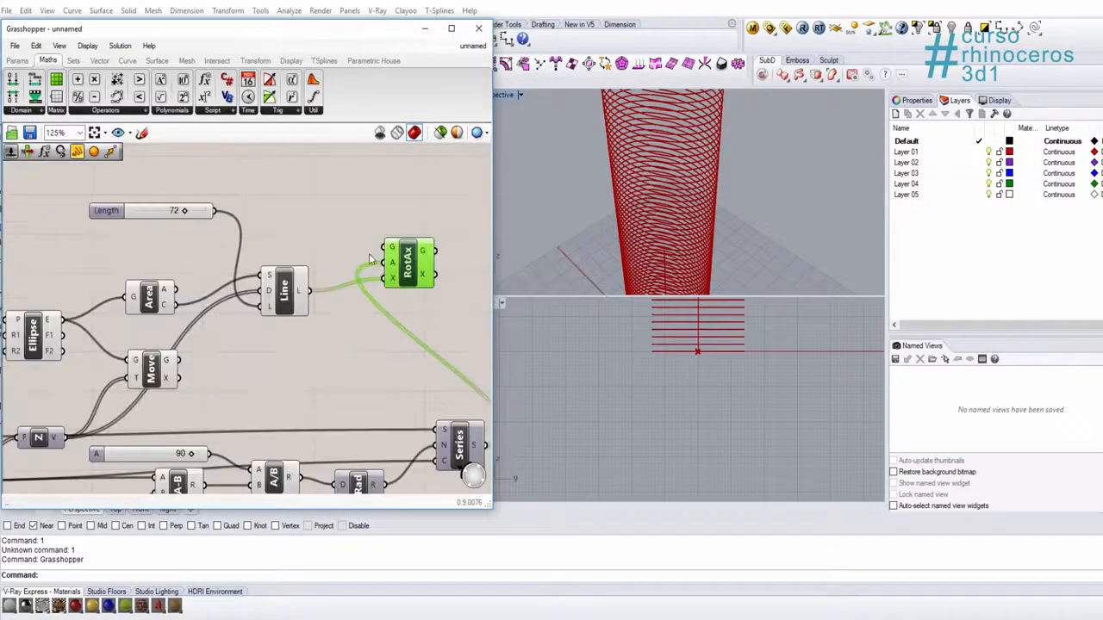
Step: Connect the Move output G to the Rotate Axis input G and inspect the rotated ellipses in the Perspective viewport
{"action": "left_click", "coordinate": [152, 373]}
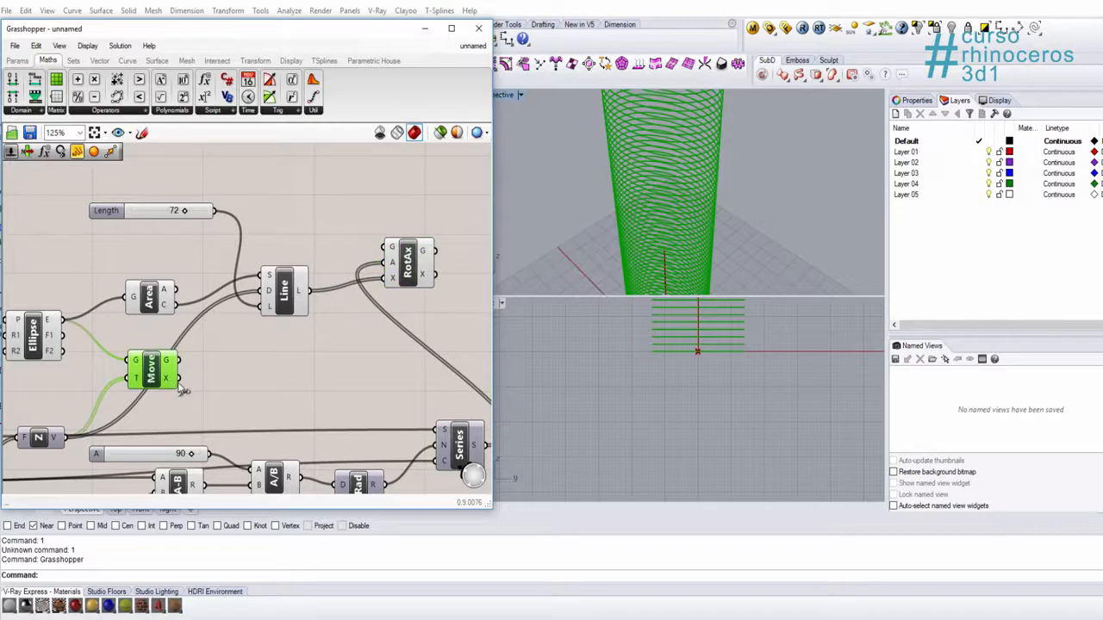
{"action": "left_click_drag", "start_coordinate": [178, 360], "coordinate": [387, 256]}
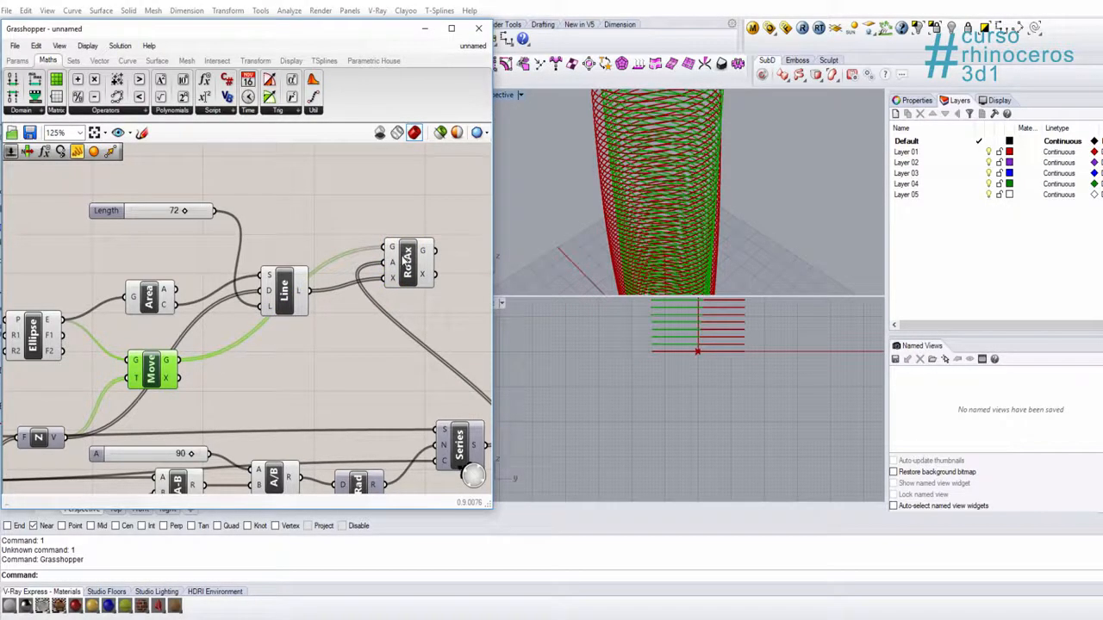
{"action": "left_click", "coordinate": [411, 269]}
{"action": "left_click", "coordinate": [774, 190]}
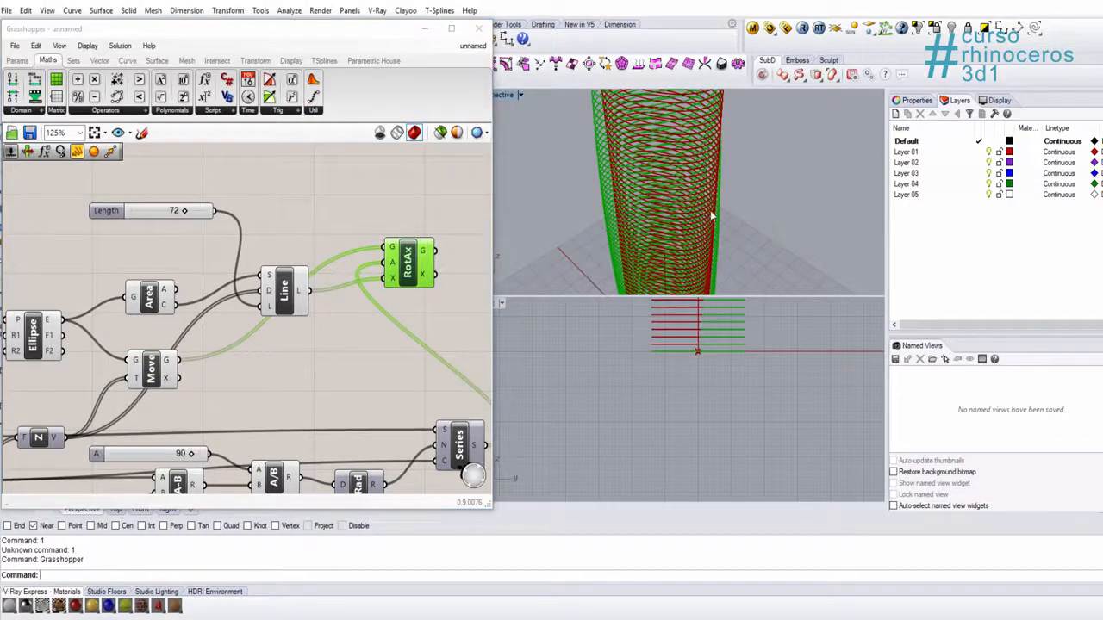
{"action": "right_click_drag", "start_coordinate": [694, 214], "coordinate": [698, 165]}
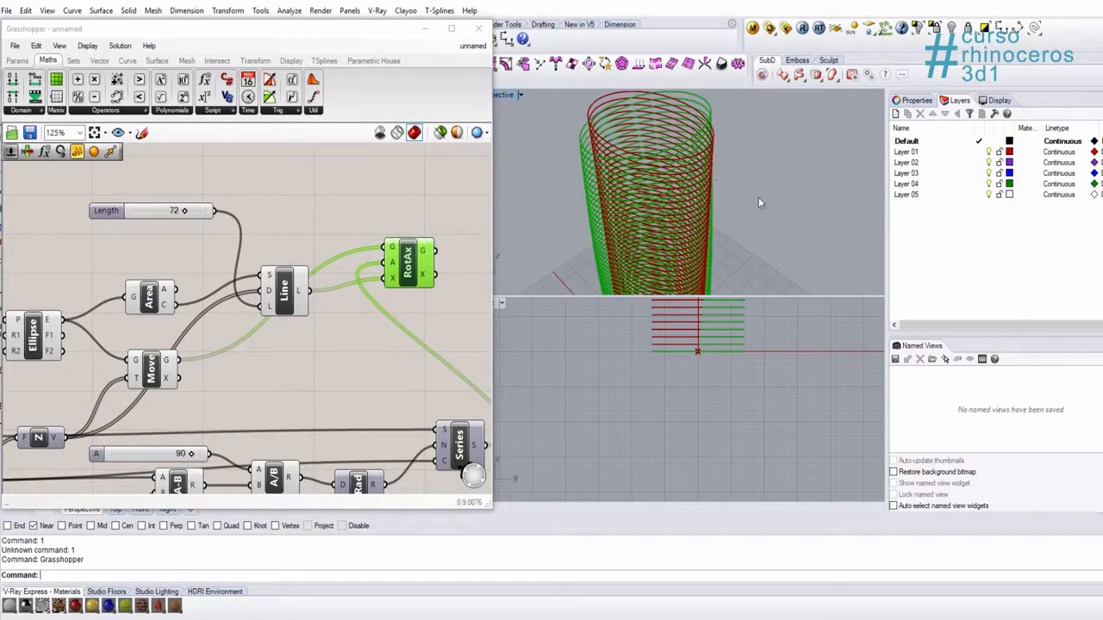
Step: Turn off the preview of the Move component and inspect the twisted ellipse column in the Perspective viewport
{"action": "left_click", "coordinate": [295, 285]}
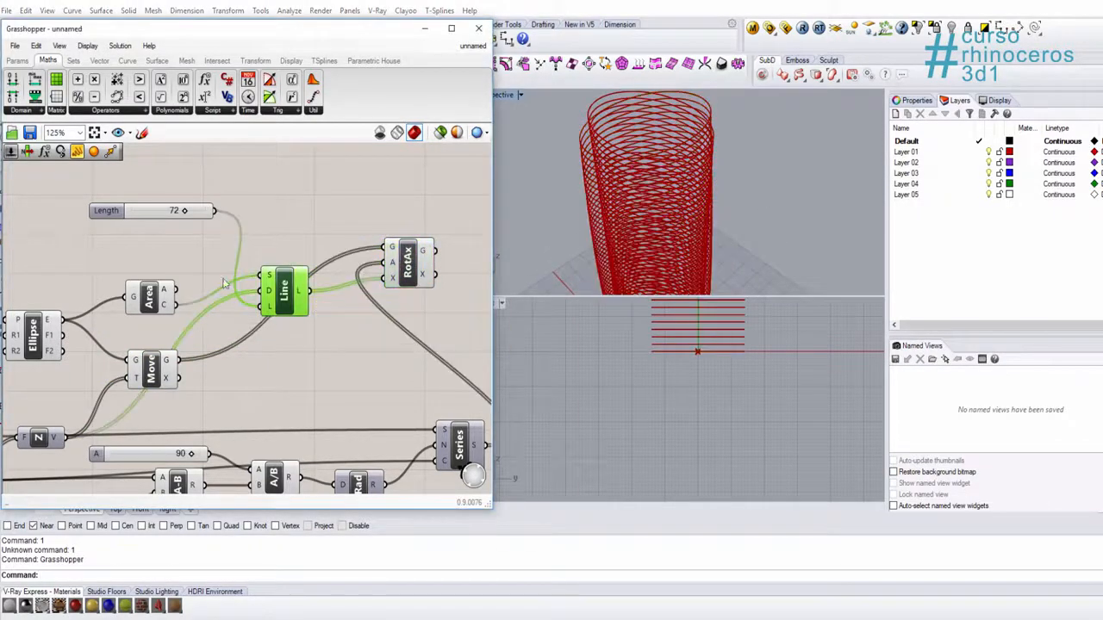
{"action": "left_click", "coordinate": [170, 303]}
{"action": "left_click", "coordinate": [169, 370]}
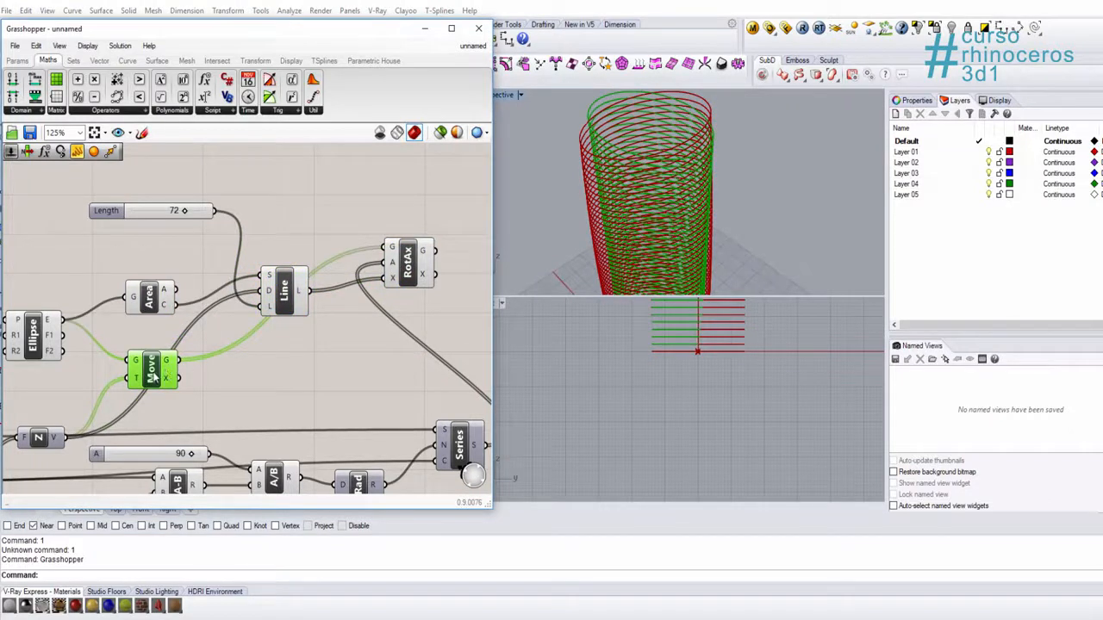
{"action": "right_click", "coordinate": [158, 376]}
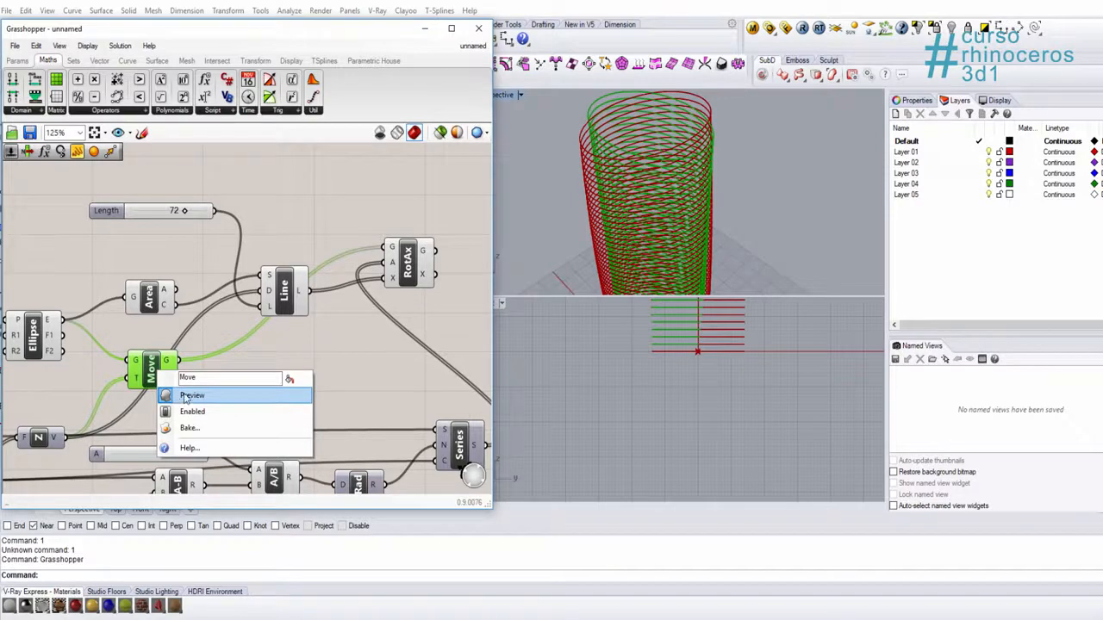
{"action": "left_click", "coordinate": [185, 397]}
{"action": "right_click_drag", "start_coordinate": [638, 245], "coordinate": [679, 148]}
{"action": "scroll", "coordinate": [689, 164], "scroll_direction": "up", "scroll_amount": 4}
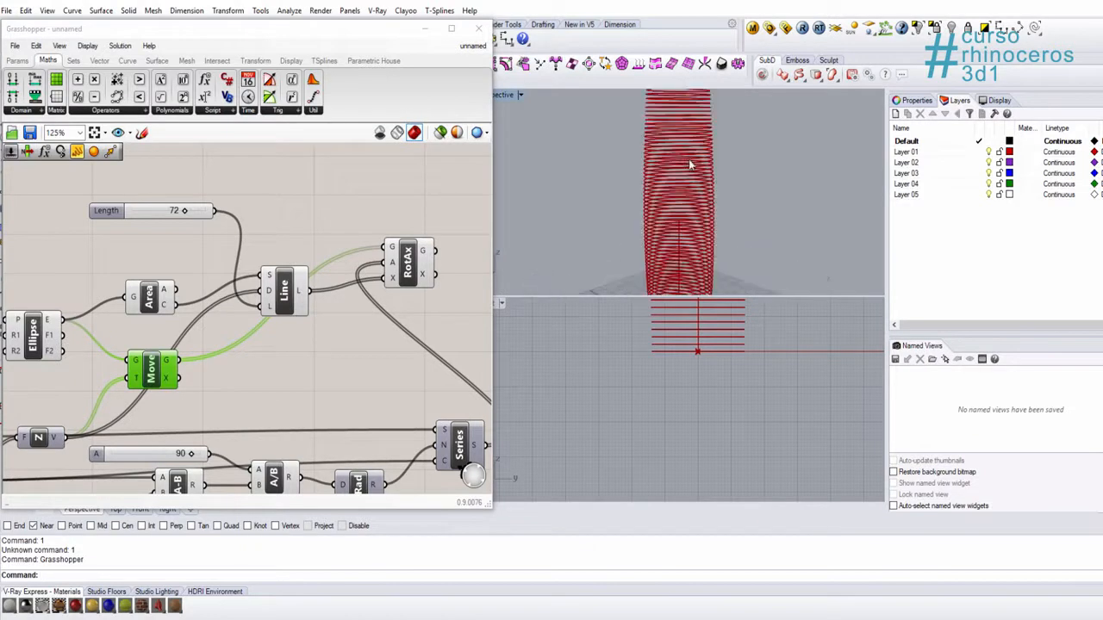
{"action": "scroll", "coordinate": [715, 186], "scroll_direction": "down", "scroll_amount": 7}
{"action": "right_click_drag", "start_coordinate": [715, 186], "coordinate": [661, 225]}
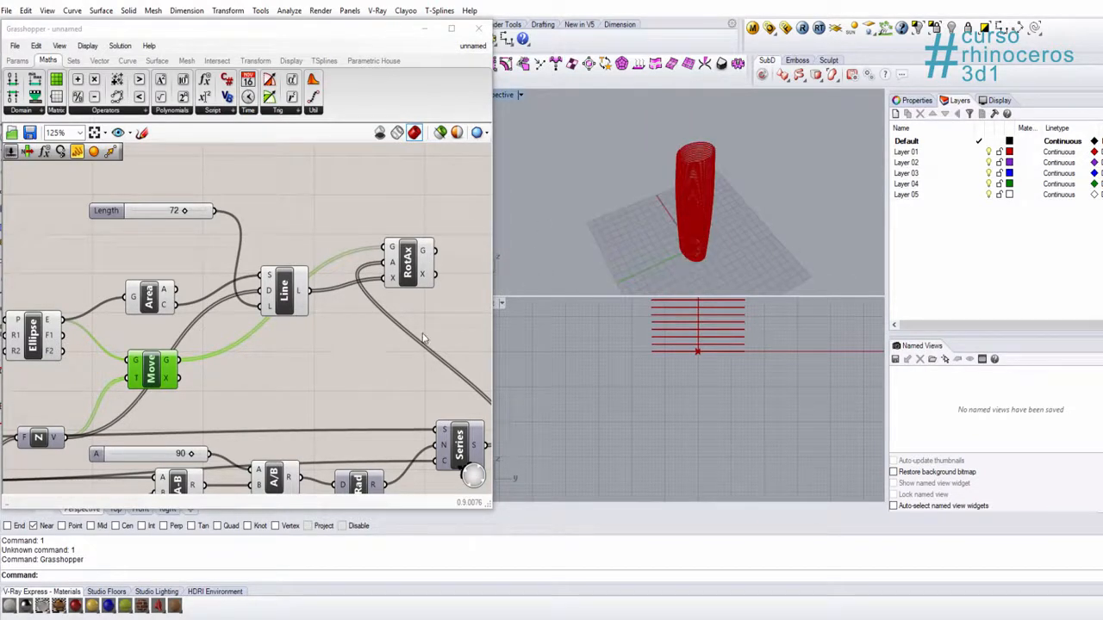
Step: Raise the maximum of the Division's A slider to 160 and set the slider to 160
{"action": "right_click_drag", "start_coordinate": [422, 338], "coordinate": [296, 321]}
{"action": "right_click_drag", "start_coordinate": [58, 443], "coordinate": [120, 407]}
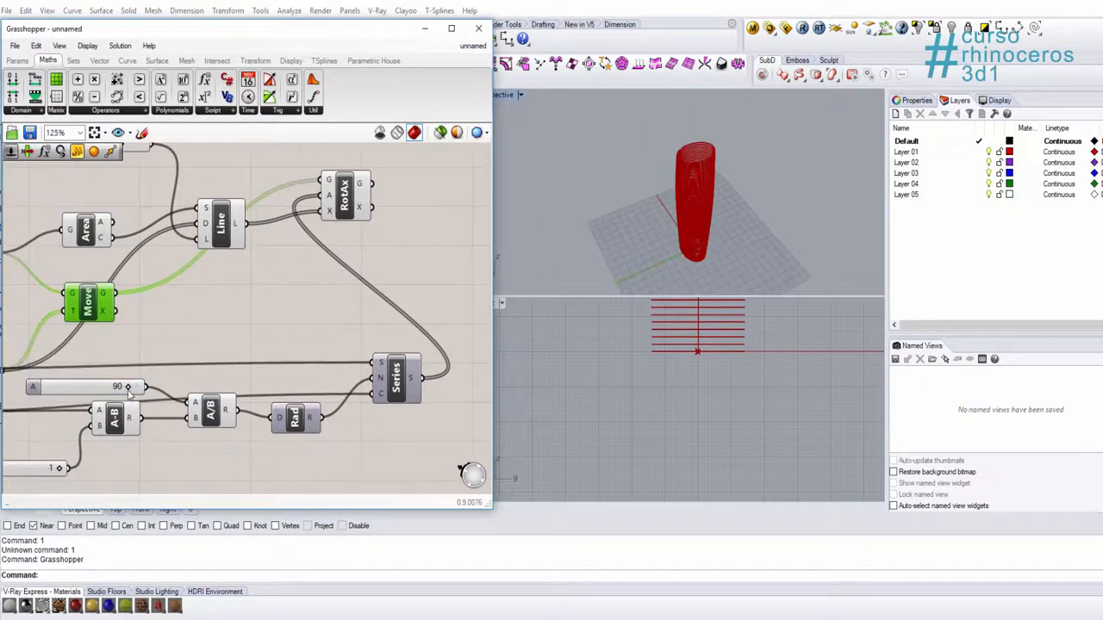
{"action": "left_click_drag", "start_coordinate": [127, 387], "coordinate": [173, 397]}
{"action": "double_click", "coordinate": [37, 392]}
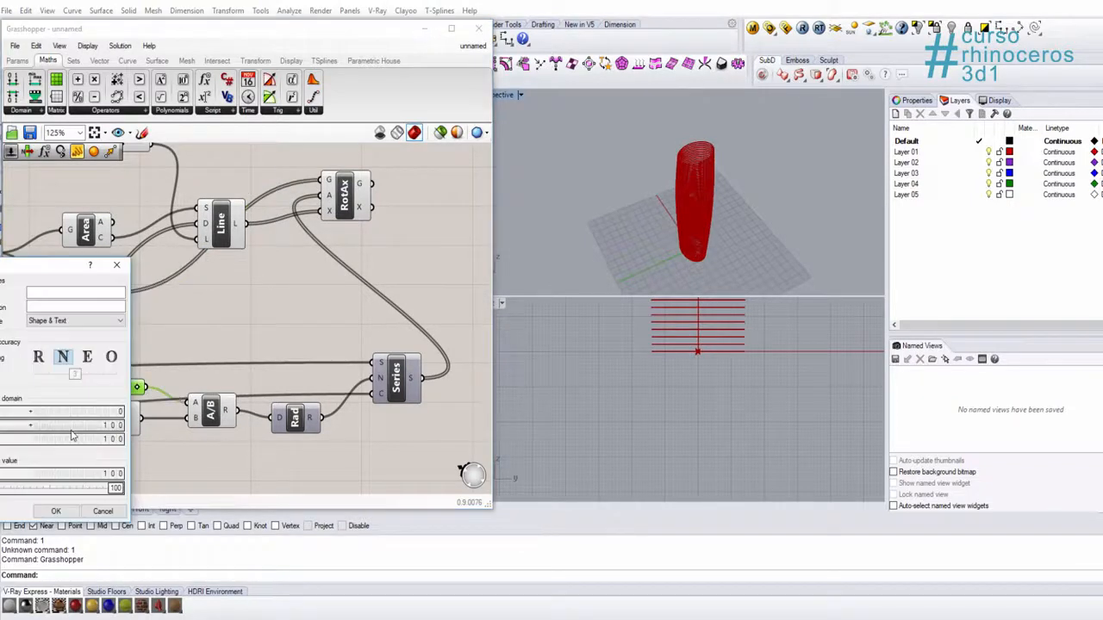
{"action": "double_click", "coordinate": [75, 426]}
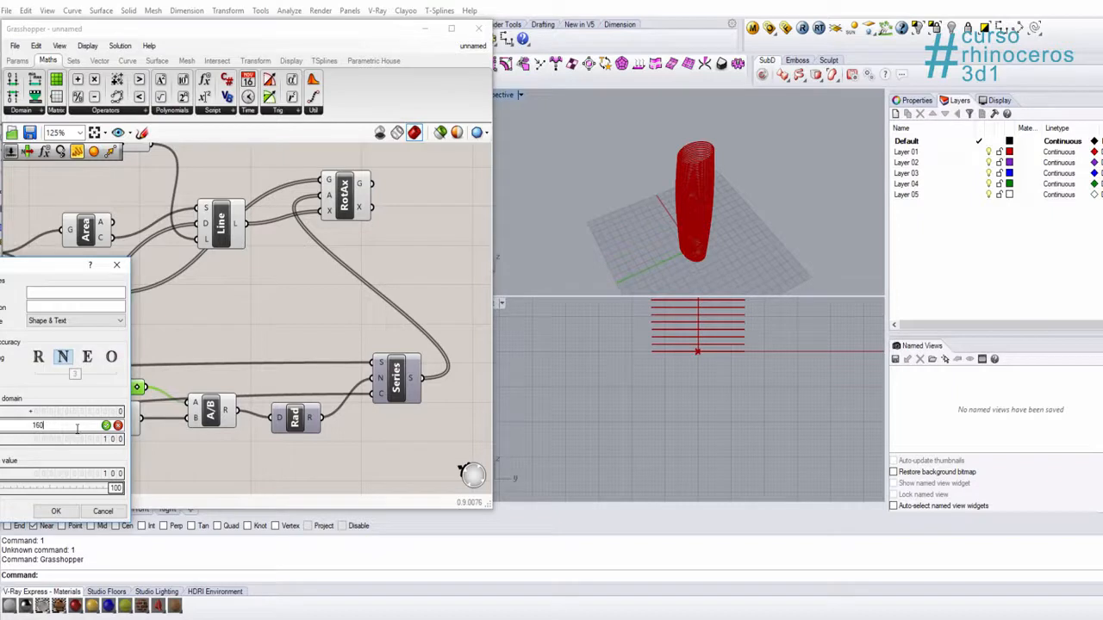
{"action": "left_click", "coordinate": [105, 426]}
{"action": "left_click", "coordinate": [55, 511]}
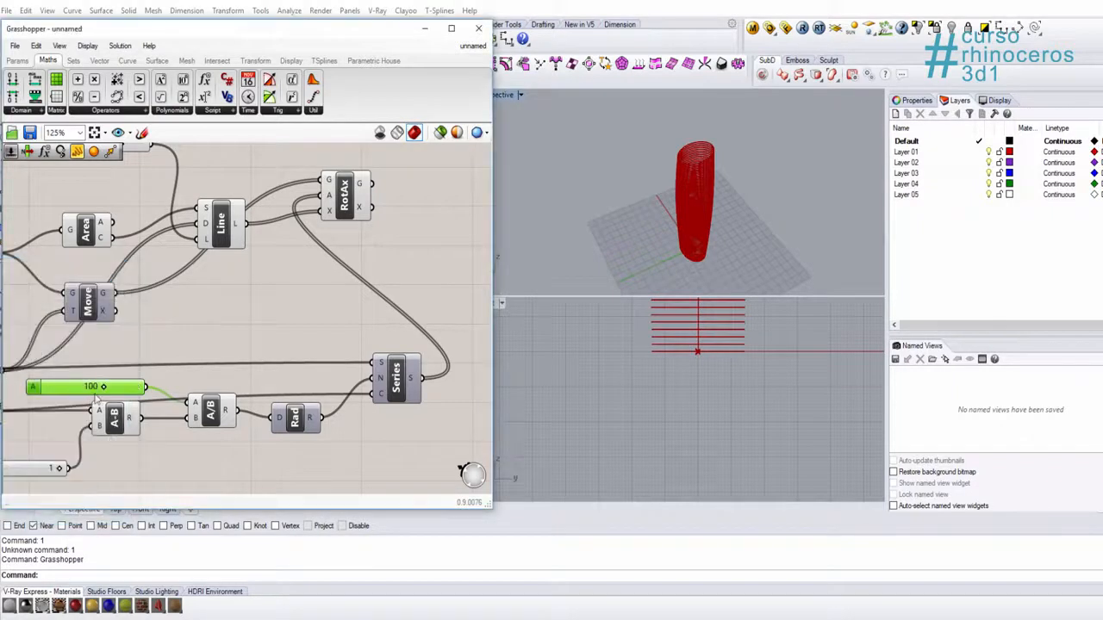
{"action": "left_click_drag", "start_coordinate": [101, 388], "coordinate": [175, 390]}
{"action": "right_click_drag", "start_coordinate": [687, 209], "coordinate": [714, 187]}
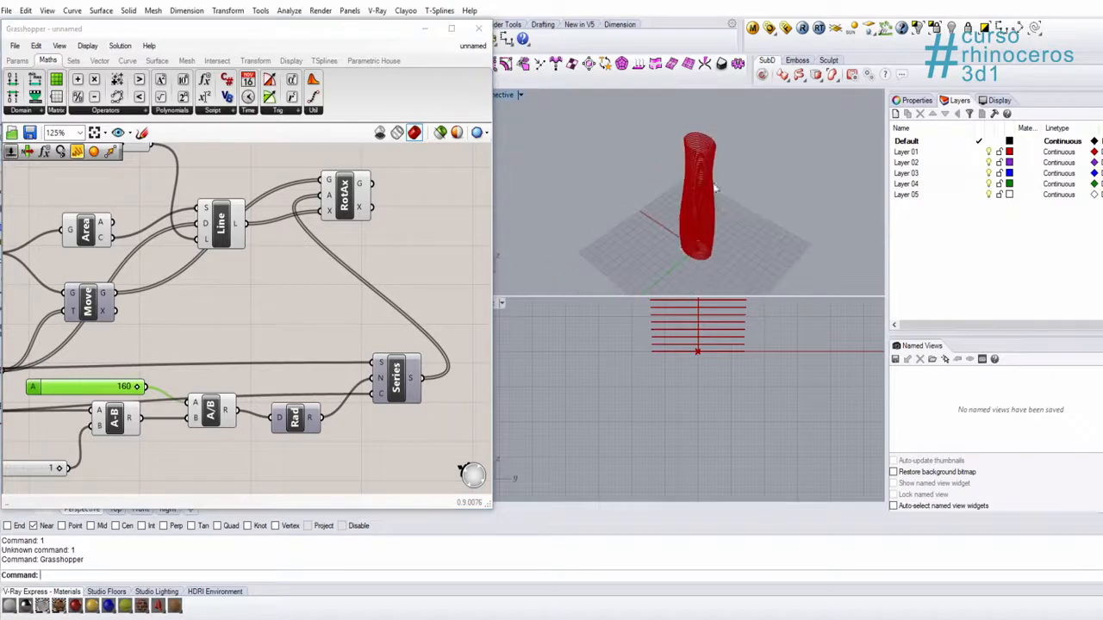
Step: Set the ellipse's Radius 1 slider to 79 and Radius 2 slider to 35, and check the widened column in the Perspective viewport
{"action": "scroll", "coordinate": [715, 187], "scroll_direction": "up", "scroll_amount": 5}
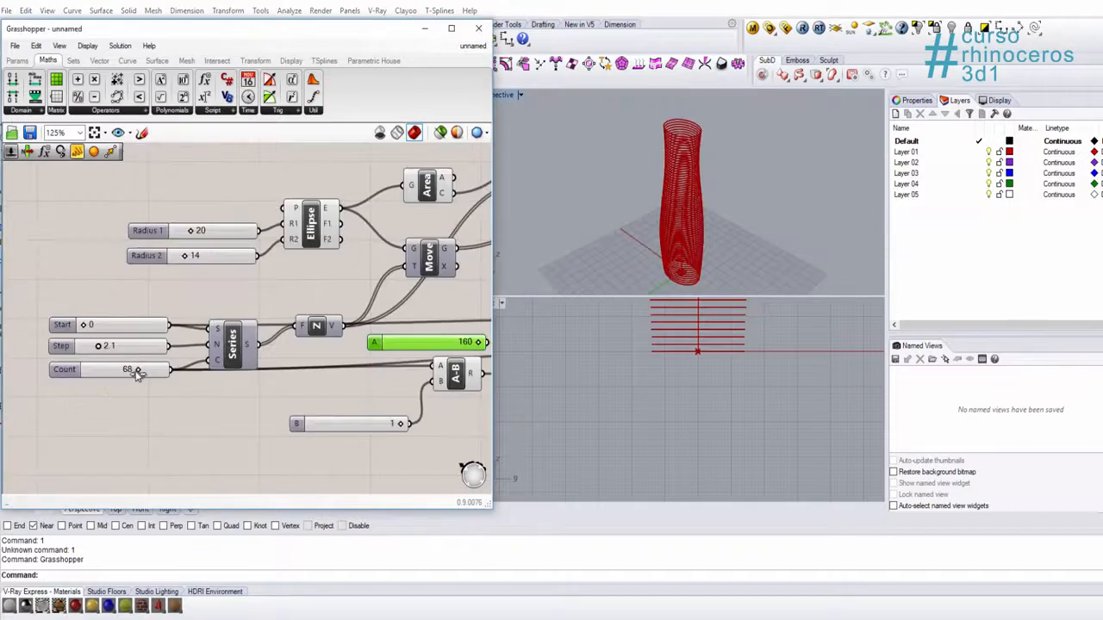
{"action": "left_click_drag", "start_coordinate": [136, 371], "coordinate": [80, 325]}
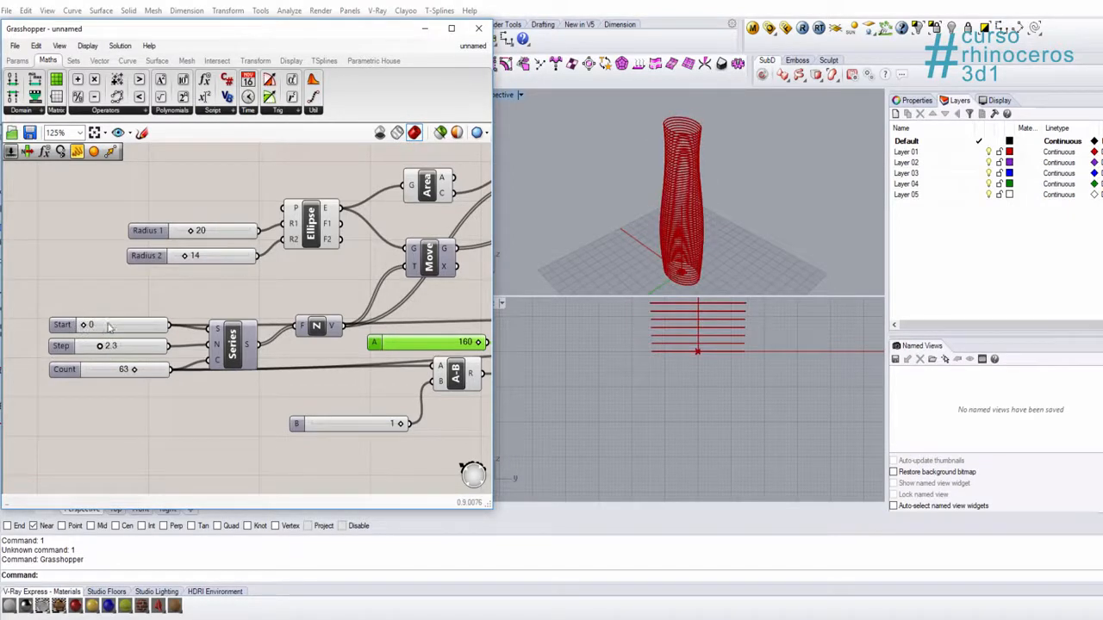
{"action": "left_click_drag", "start_coordinate": [184, 255], "coordinate": [229, 233]}
{"action": "right_click_drag", "start_coordinate": [631, 241], "coordinate": [642, 289]}
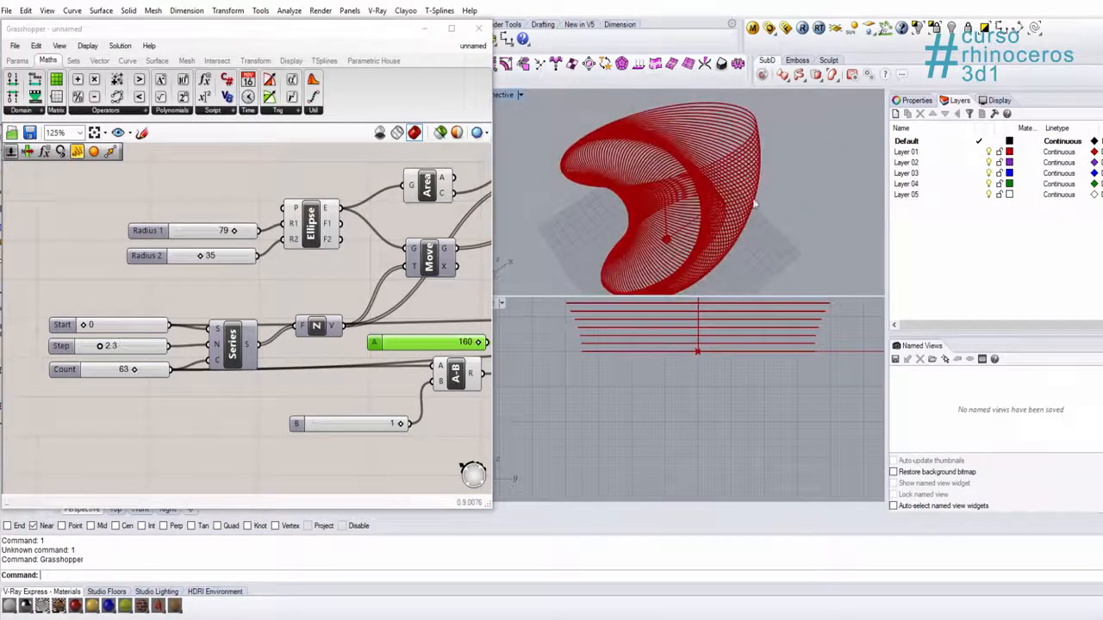
{"action": "right_click_drag", "start_coordinate": [754, 204], "coordinate": [733, 225]}
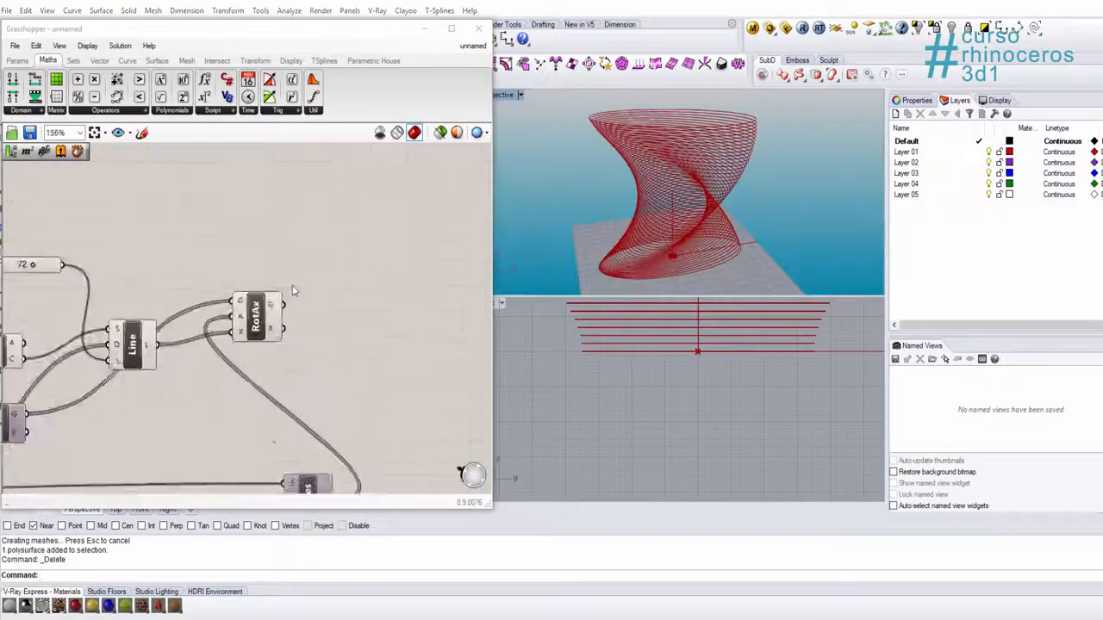
Step: Add an Extrude component after Rotate Axis and connect the Rotate Axis output G to its Base input B
{"action": "scroll", "coordinate": [292, 291], "scroll_direction": "up", "scroll_amount": 1}
{"action": "left_click", "coordinate": [250, 315]}
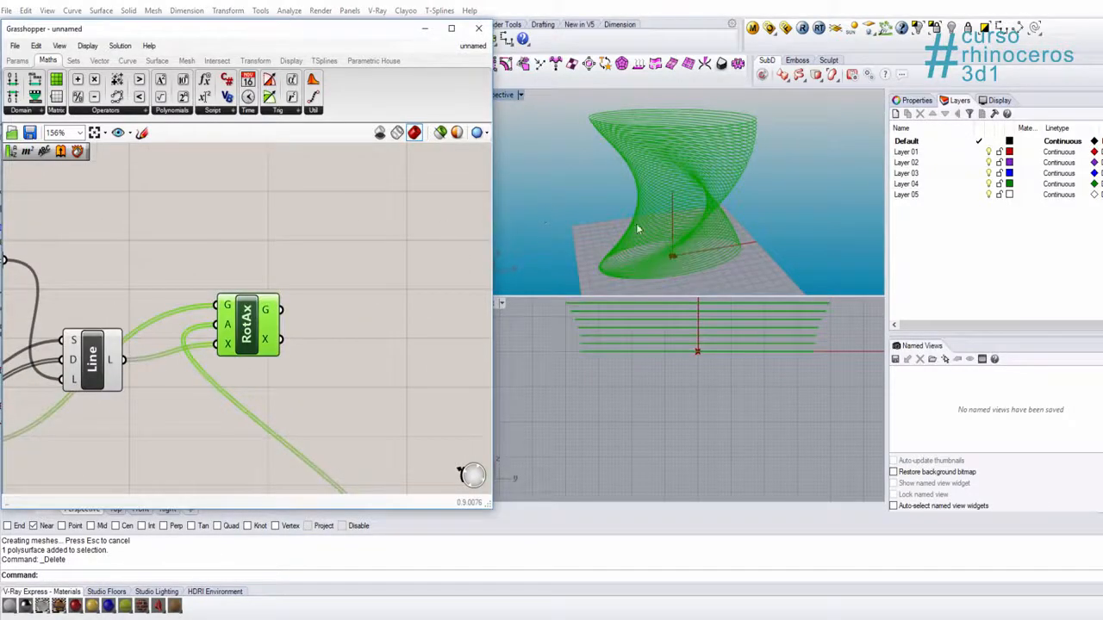
{"action": "scroll", "coordinate": [748, 138], "scroll_direction": "up", "scroll_amount": 5}
{"action": "right_click_drag", "start_coordinate": [778, 141], "coordinate": [769, 194], "text": "shift"}
{"action": "left_click", "coordinate": [378, 229]}
{"action": "double_click", "coordinate": [379, 229]}
{"action": "type", "text": "extru"}
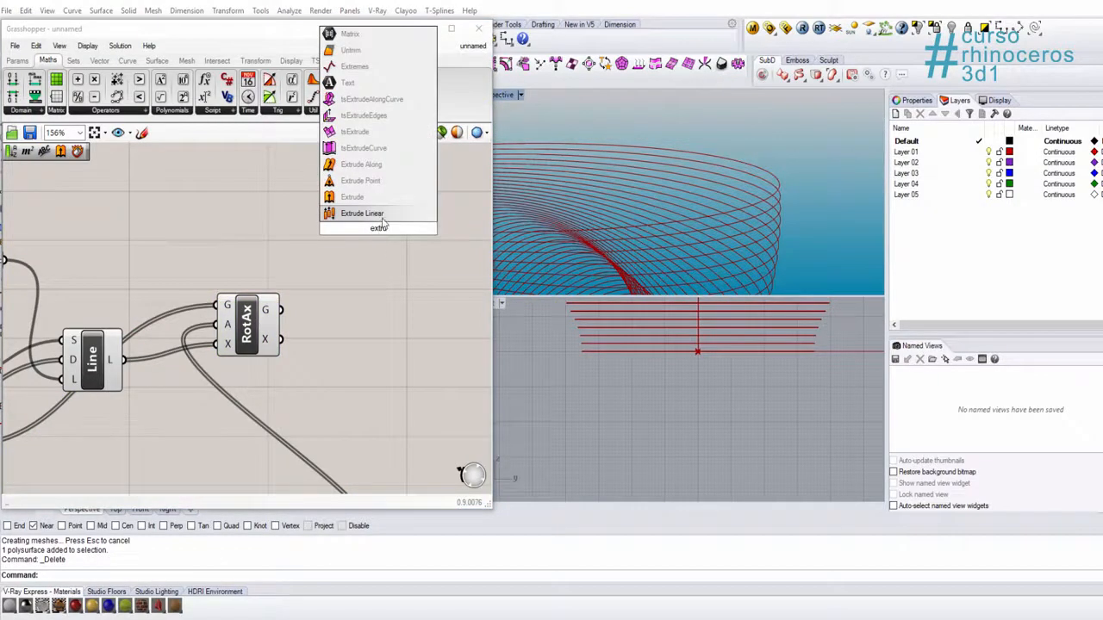
{"action": "left_click", "coordinate": [379, 199]}
{"action": "right_click_drag", "start_coordinate": [385, 269], "coordinate": [315, 237]}
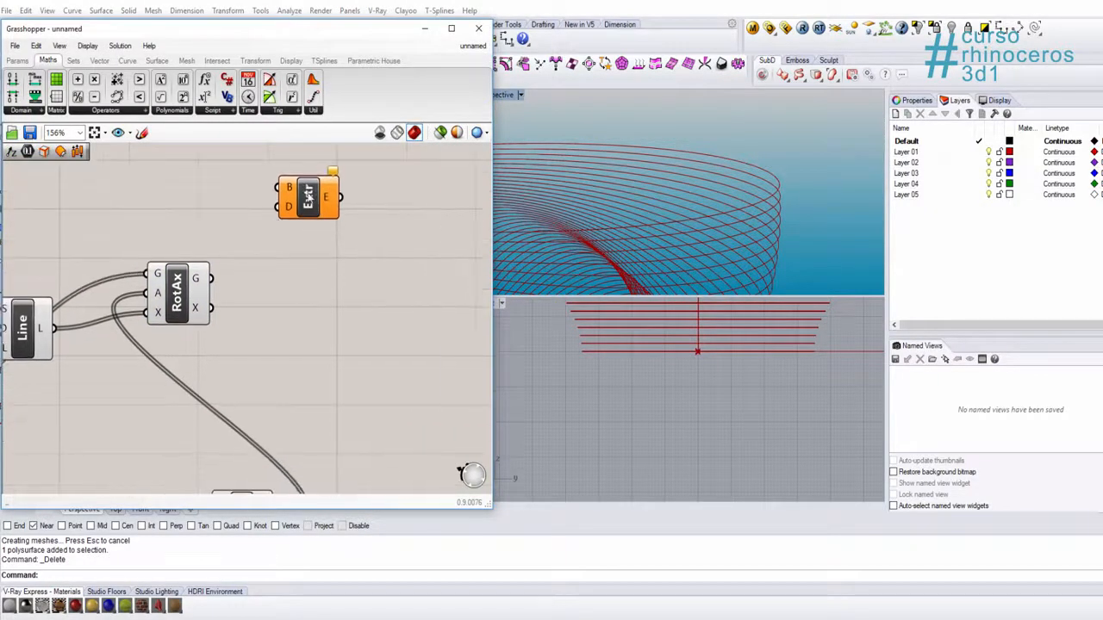
{"action": "left_click_drag", "start_coordinate": [311, 201], "coordinate": [348, 261]}
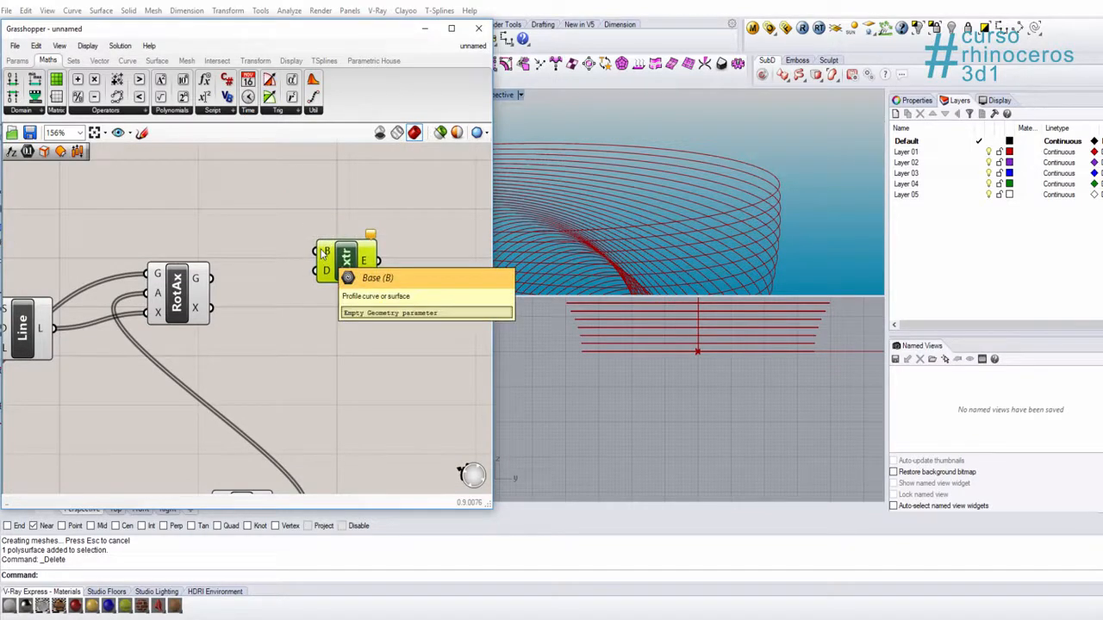
{"action": "left_click_drag", "start_coordinate": [319, 260], "coordinate": [196, 281]}
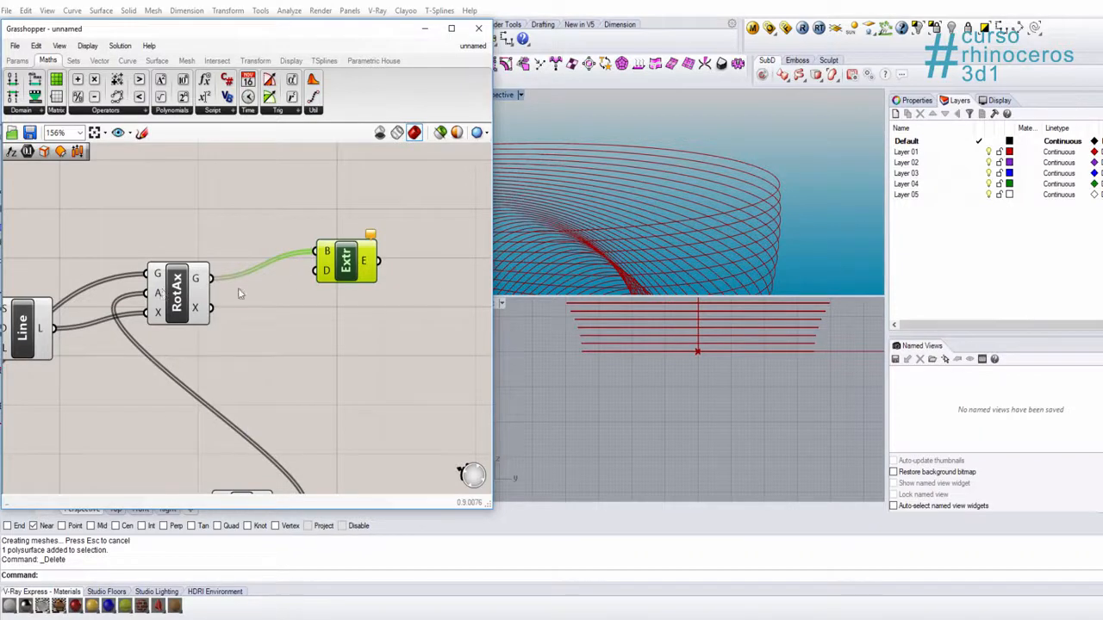
{"action": "left_click", "coordinate": [240, 294]}
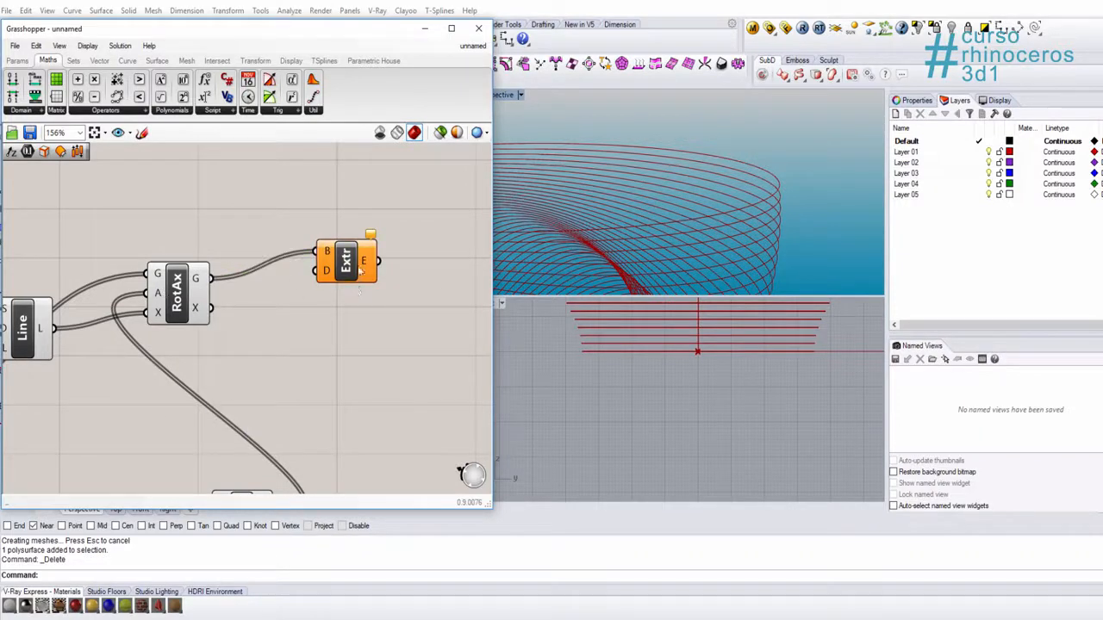
Step: Add a Unit Z component and connect its V output to the Direction input D of the Extrude component
{"action": "double_click", "coordinate": [319, 332]}
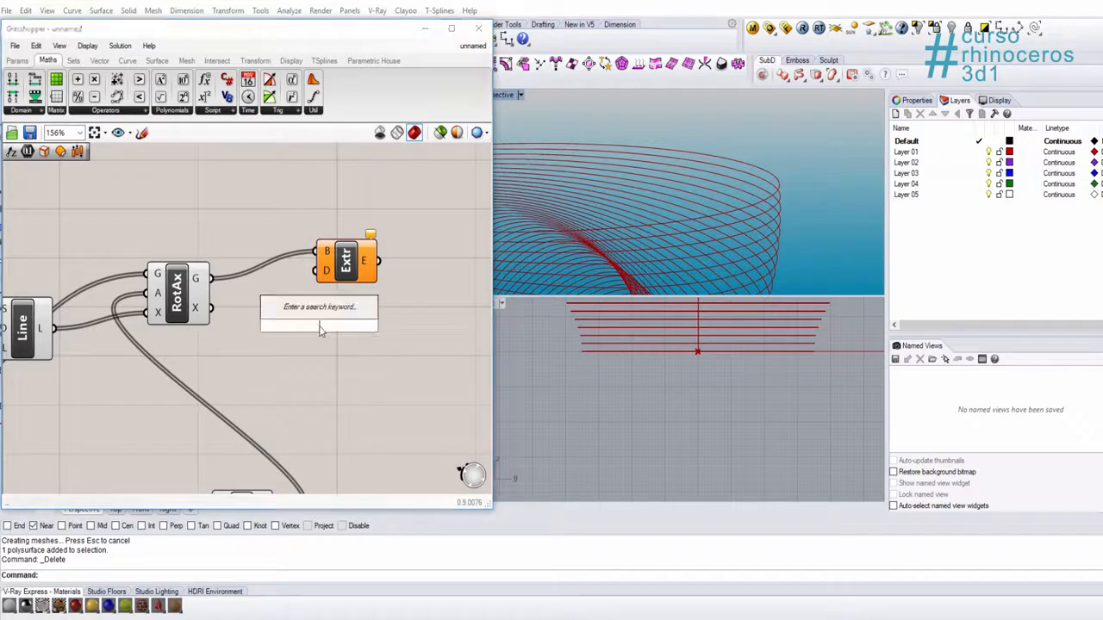
{"action": "type", "text": "z"}
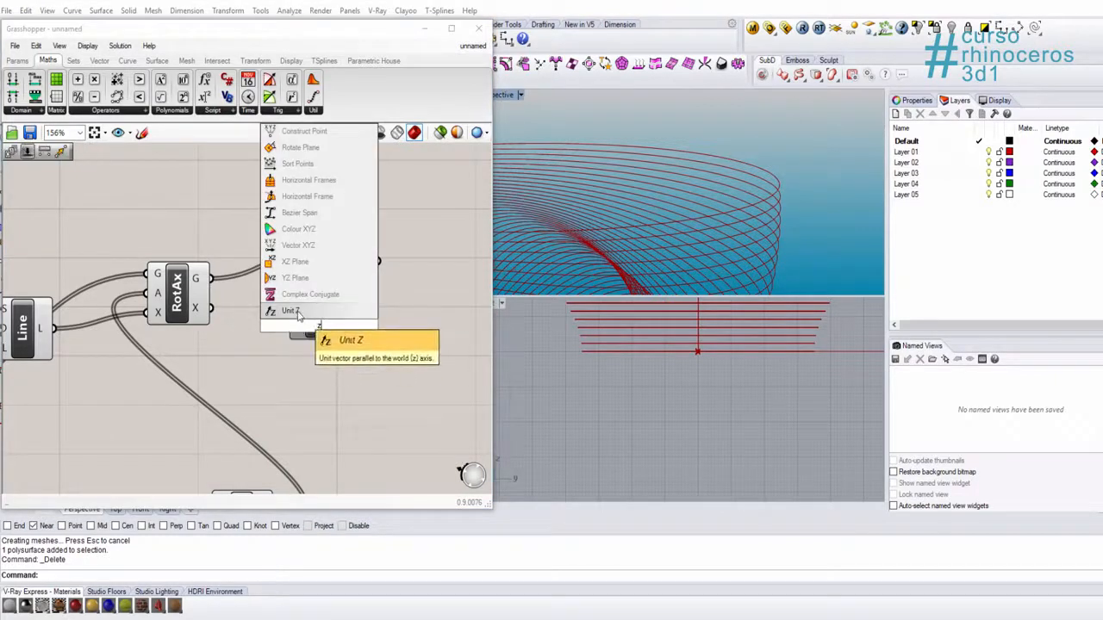
{"action": "left_click", "coordinate": [308, 312]}
{"action": "left_click_drag", "start_coordinate": [351, 326], "coordinate": [315, 271]}
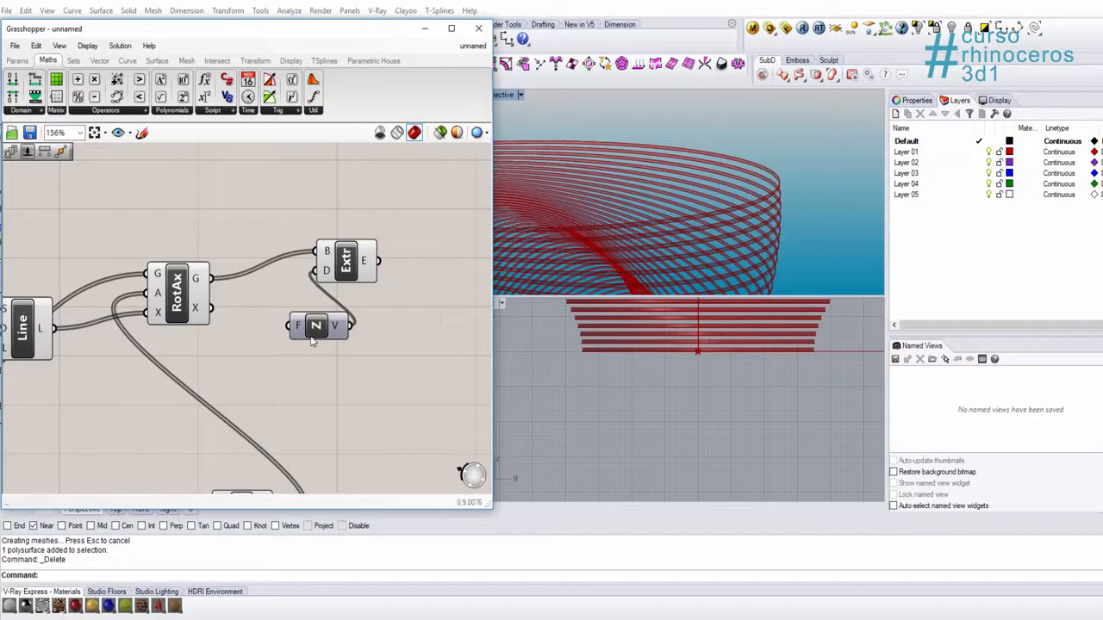
{"action": "scroll", "coordinate": [776, 215], "scroll_direction": "up", "scroll_amount": 3}
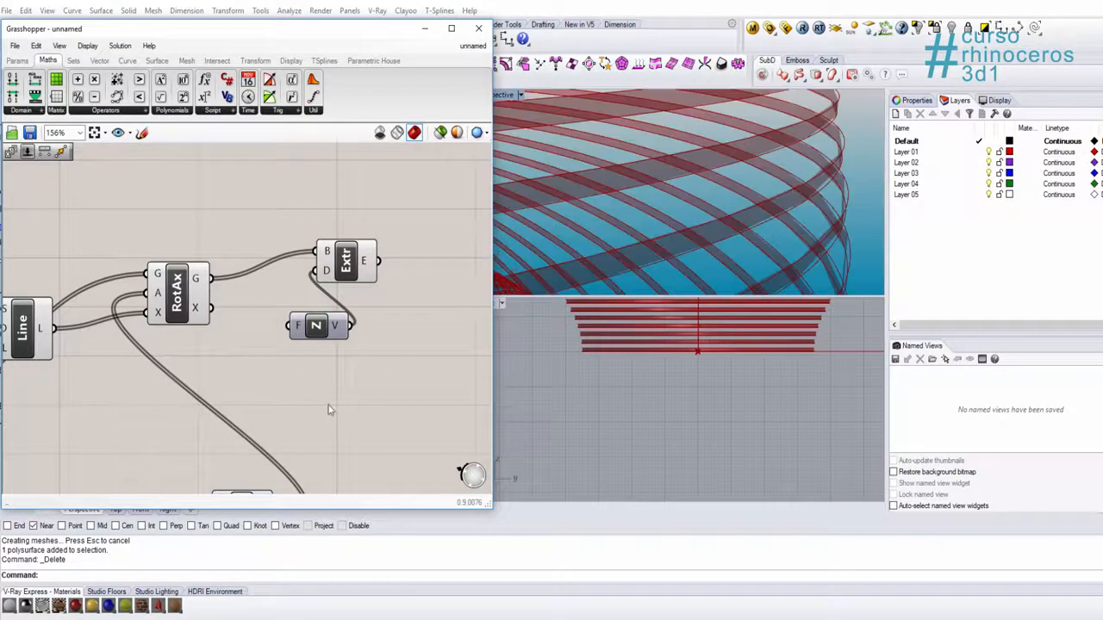
Step: Create a number slider, connect it to the Factor input of the new Unit Z component, and set it to 1.0
{"action": "right_click_drag", "start_coordinate": [328, 410], "coordinate": [354, 414]}
{"action": "double_click", "coordinate": [292, 372]}
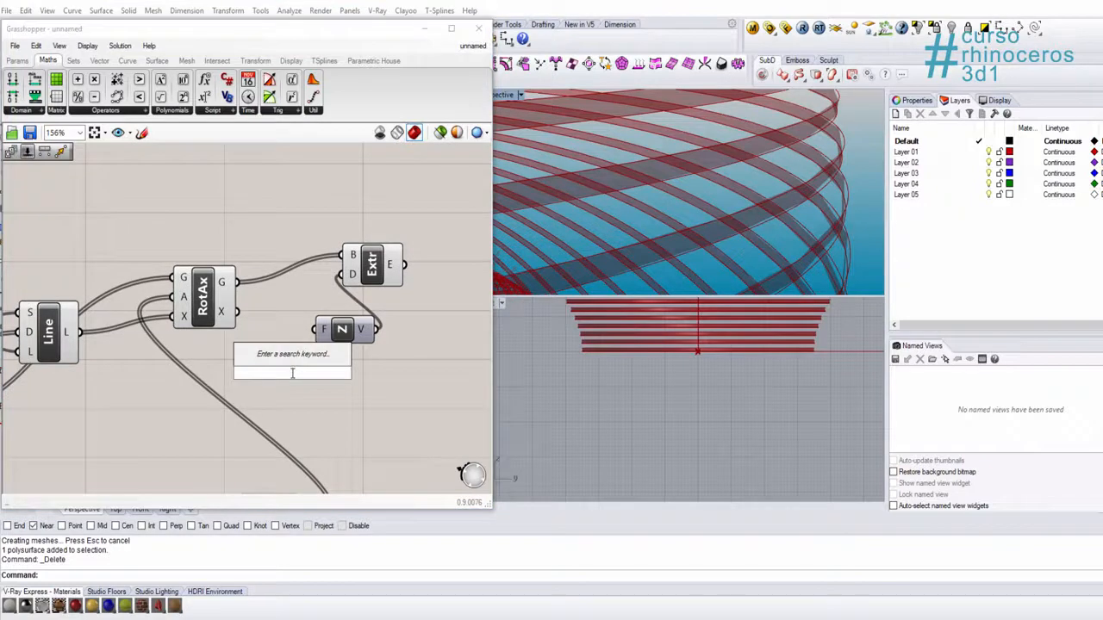
{"action": "type", "text": "5"}
{"action": "key", "text": "Return"}
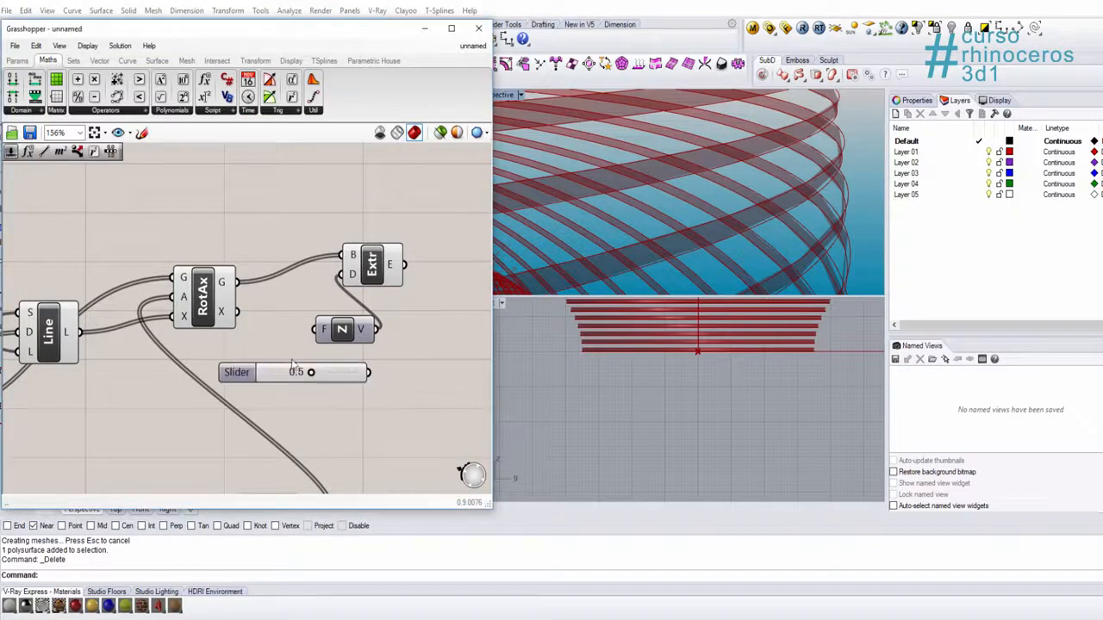
{"action": "left_click_drag", "start_coordinate": [369, 370], "coordinate": [249, 369]}
{"action": "left_click_drag", "start_coordinate": [145, 412], "coordinate": [197, 411]}
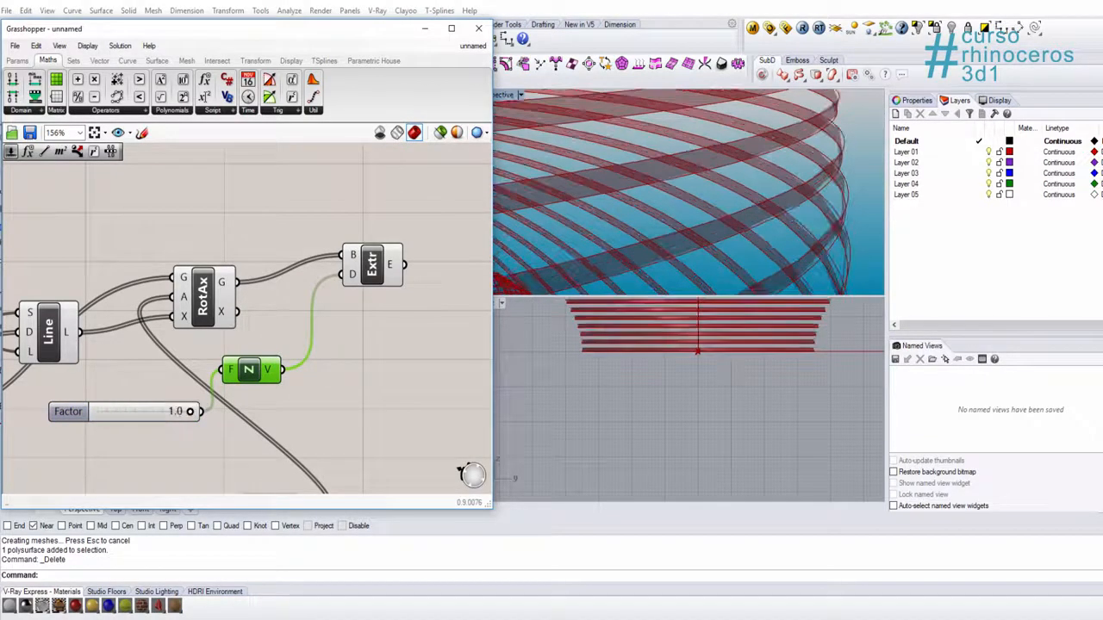
Step: Add a Cap Holes component, connect the Extrude output E to its B input, and inspect the capped slabs in the Perspective viewport
{"action": "right_click_drag", "start_coordinate": [484, 230], "coordinate": [363, 288]}
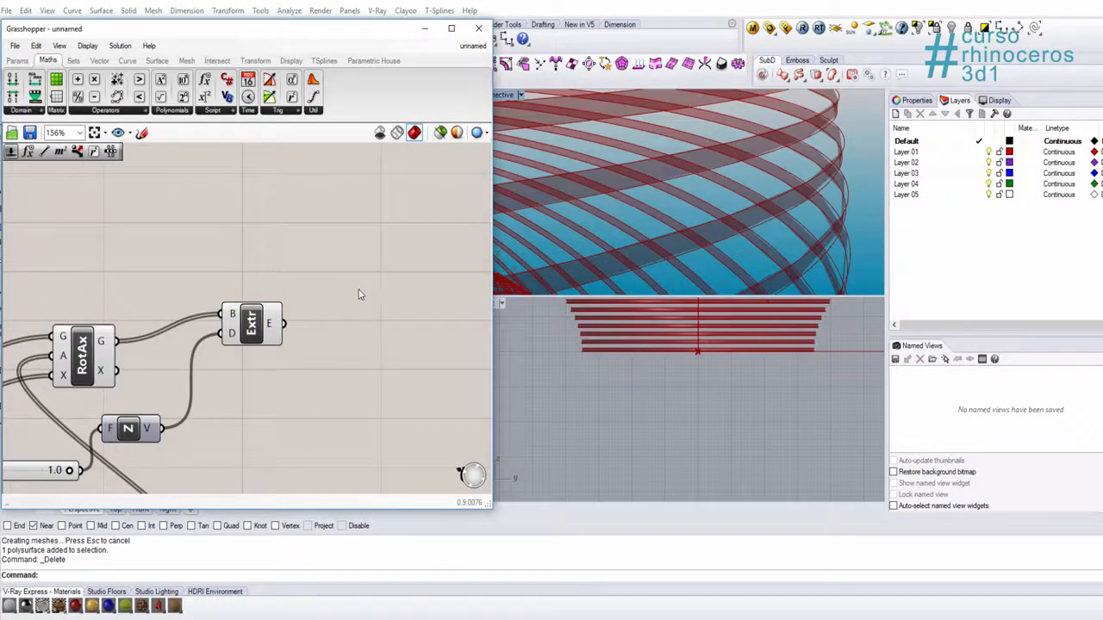
{"action": "double_click", "coordinate": [361, 295]}
{"action": "type", "text": "cap"}
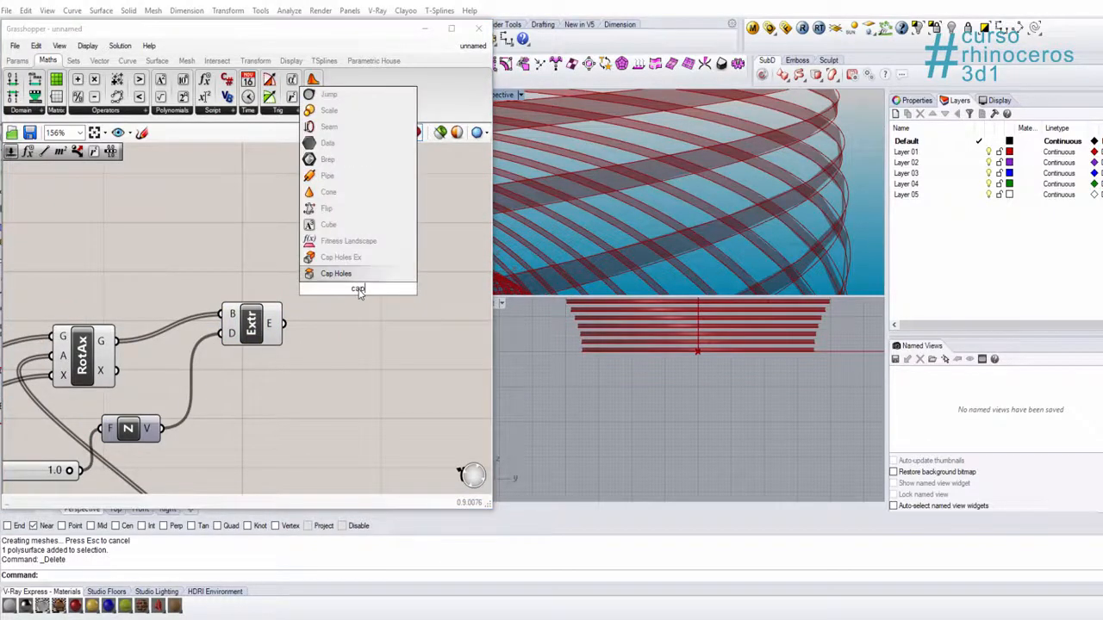
{"action": "left_click", "coordinate": [336, 274]}
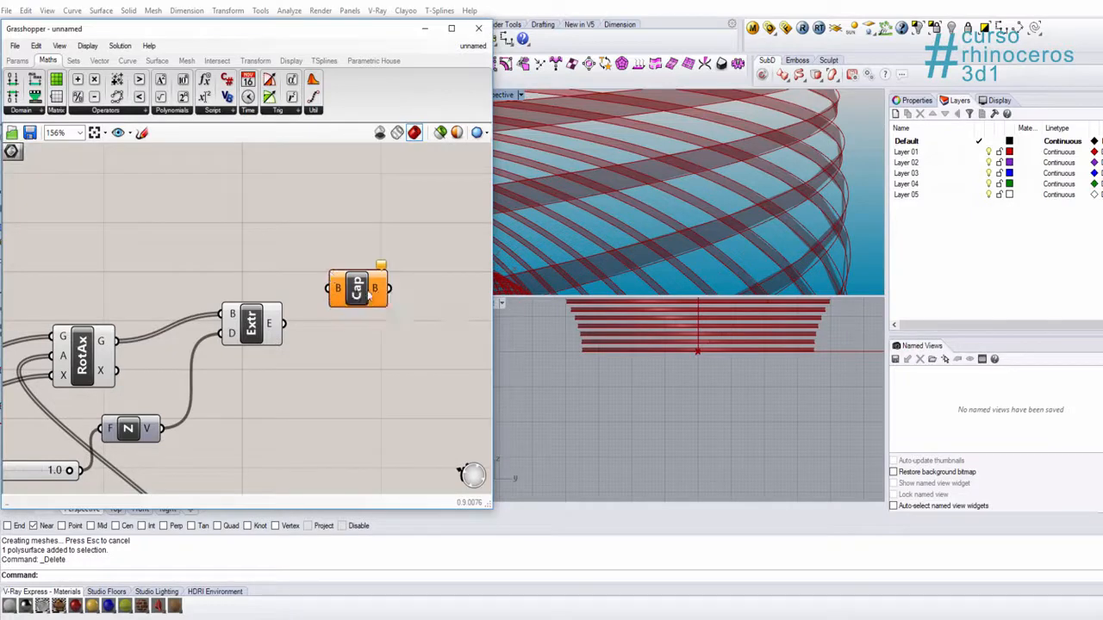
{"action": "left_click_drag", "start_coordinate": [354, 295], "coordinate": [292, 332]}
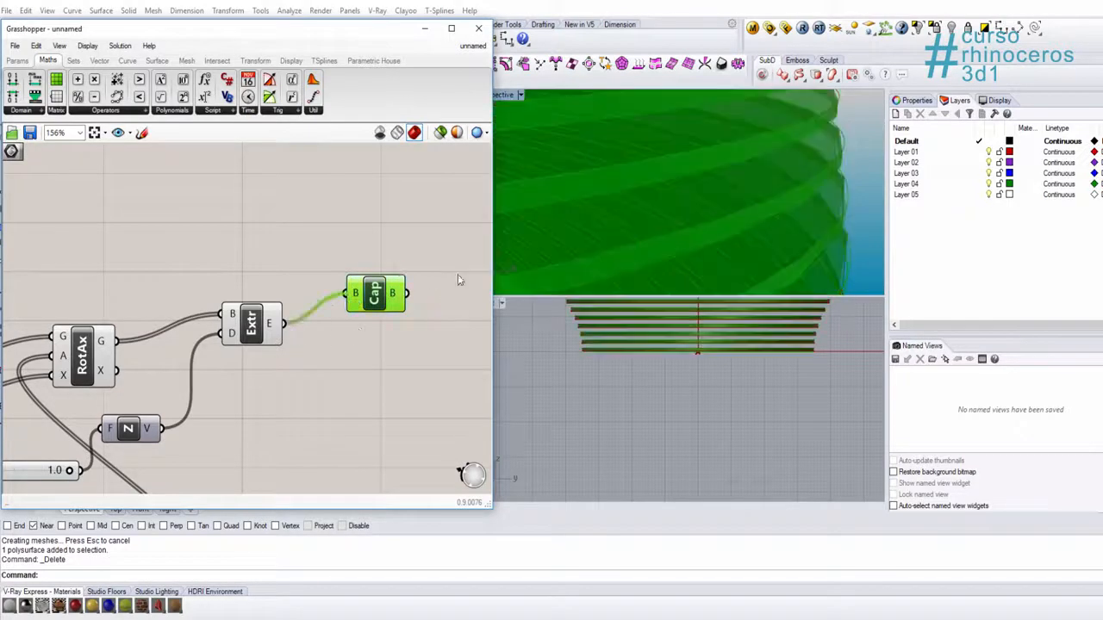
{"action": "right_click_drag", "start_coordinate": [753, 214], "coordinate": [805, 172]}
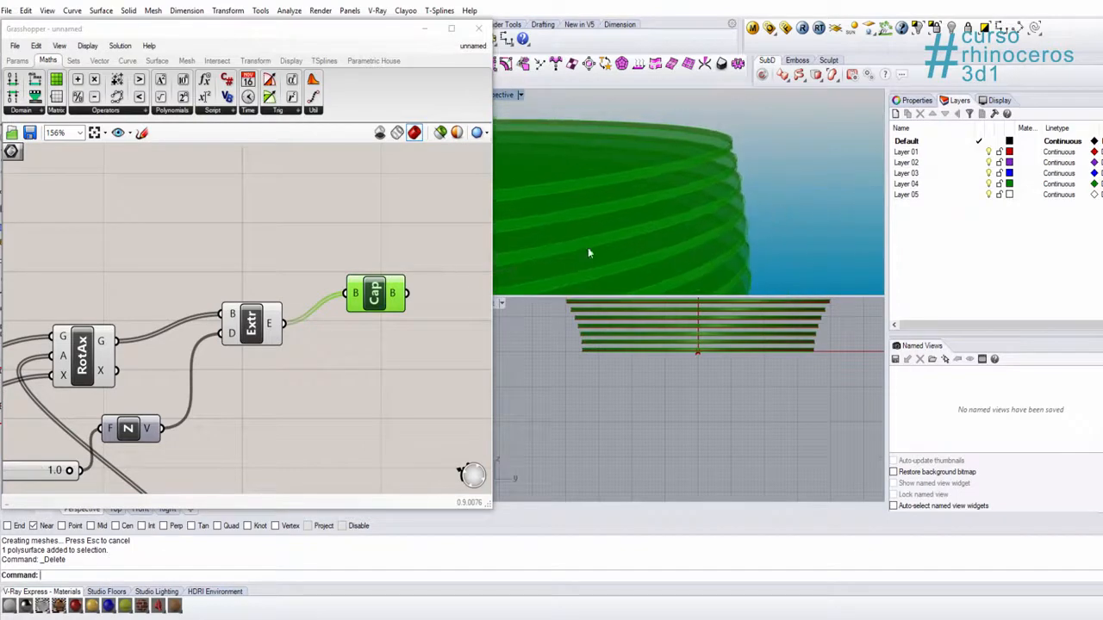
{"action": "left_click", "coordinate": [461, 305]}
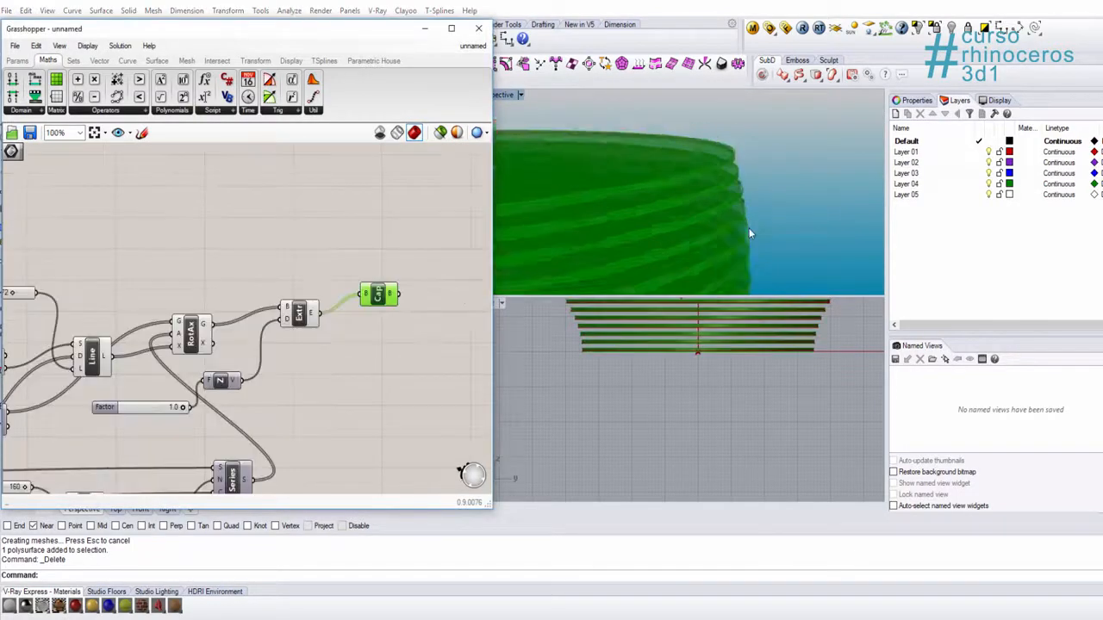
{"action": "right_click_drag", "start_coordinate": [749, 227], "coordinate": [791, 155]}
{"action": "scroll", "coordinate": [779, 152], "scroll_direction": "up", "scroll_amount": 5}
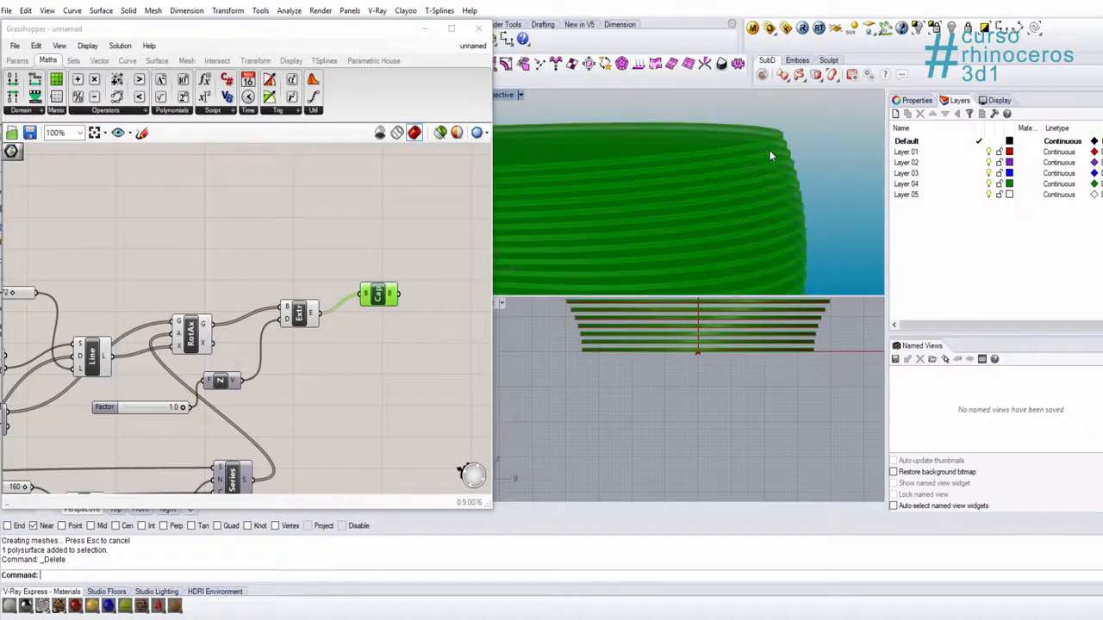
Step: Bake the Cap Holes result with the object name Twist_tower
{"action": "right_click", "coordinate": [379, 296]}
{"action": "left_click", "coordinate": [405, 353]}
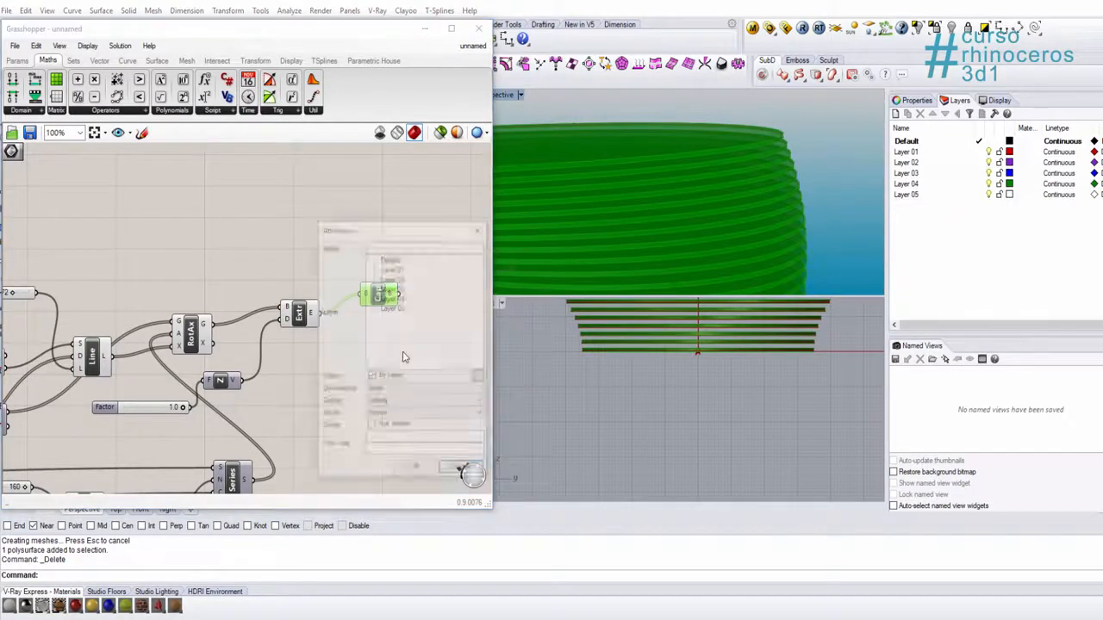
{"action": "left_click", "coordinate": [387, 246]}
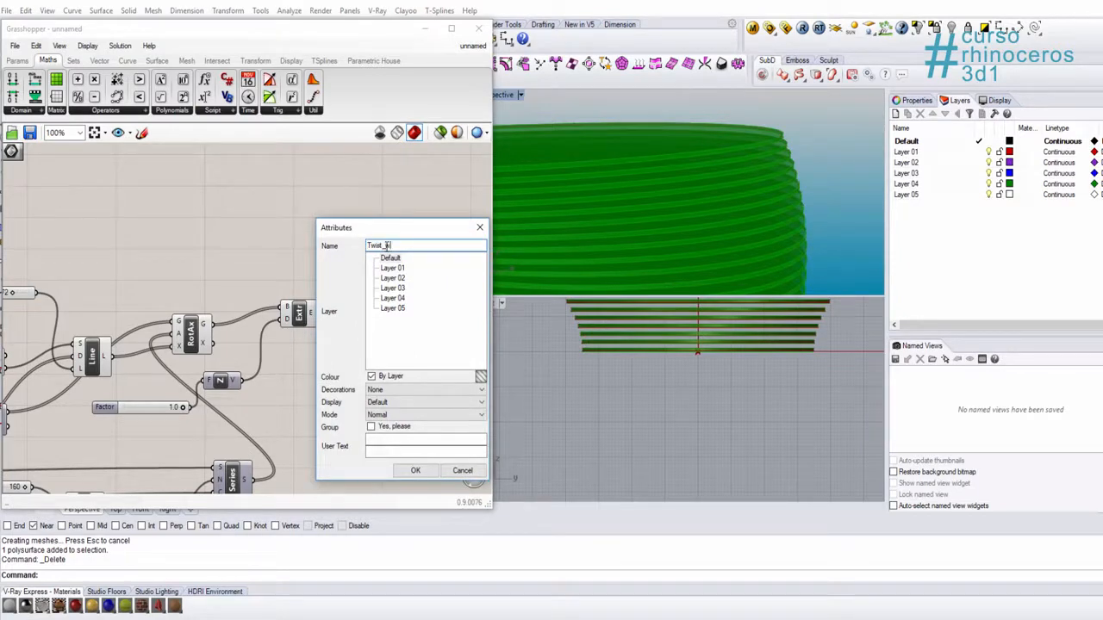
{"action": "type", "text": "Twist_tower"}
{"action": "left_click", "coordinate": [415, 470]}
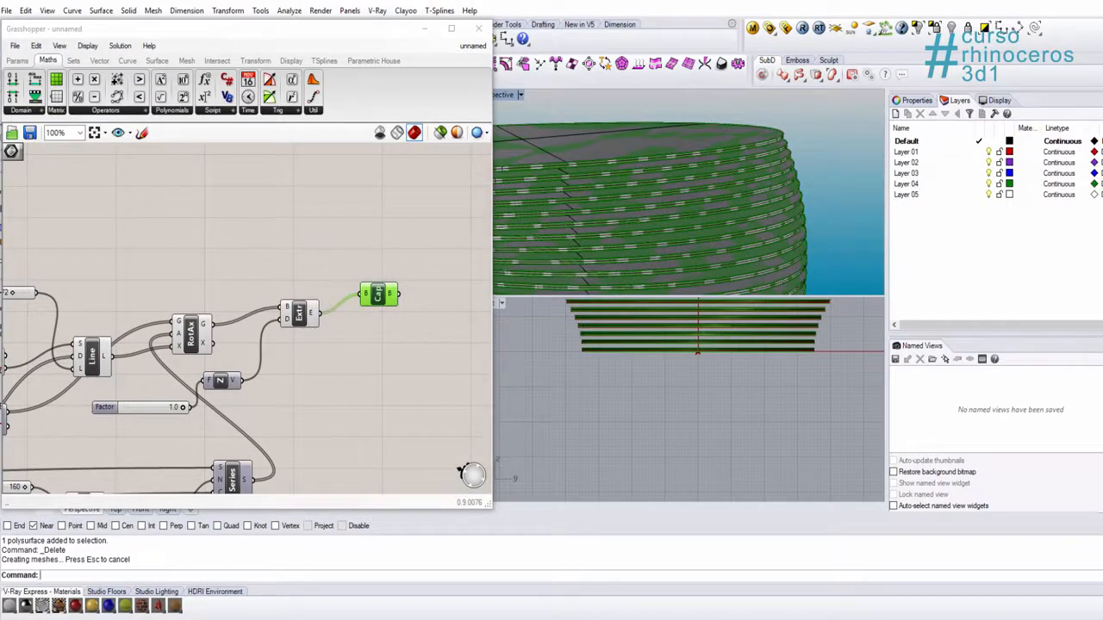
Step: Check one baked slab by selecting it, then save the definition as Twist_tower_002 and close the Grasshopper window
{"action": "left_click", "coordinate": [597, 234]}
{"action": "left_click", "coordinate": [334, 209]}
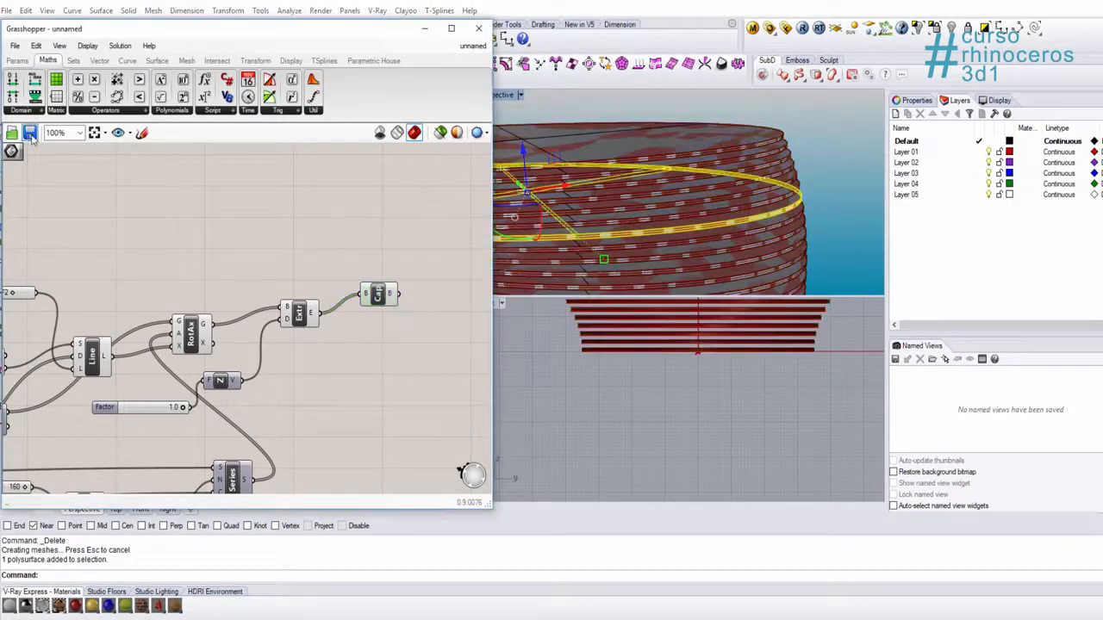
{"action": "left_click", "coordinate": [479, 29]}
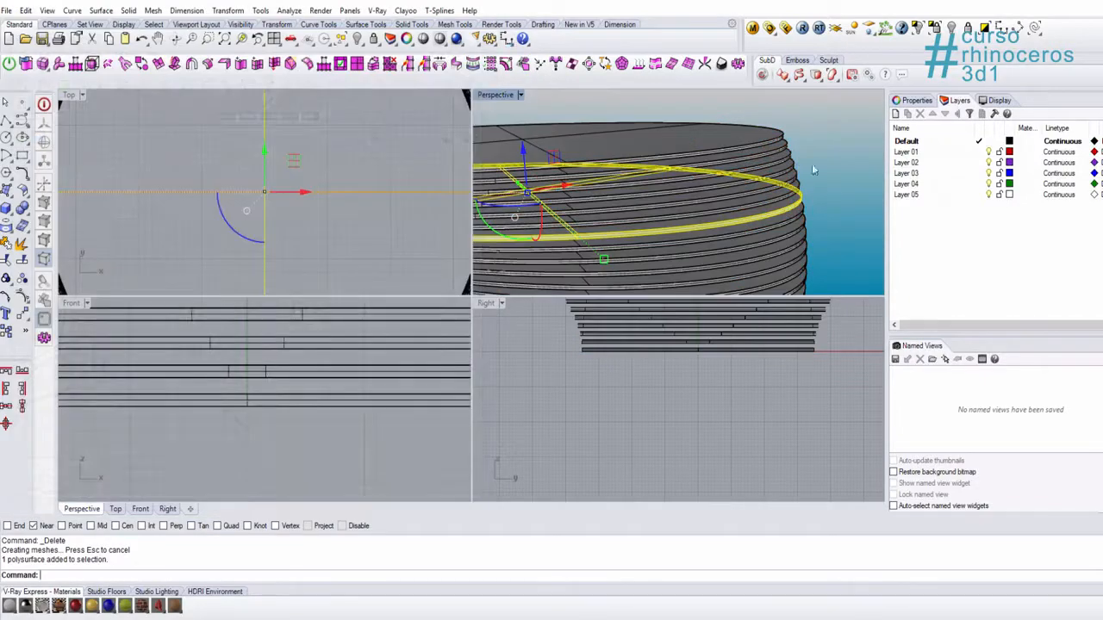
Step: Maximize the Perspective viewport and inspect the baked twisted tower in Rendered display mode
{"action": "left_click", "coordinate": [812, 164]}
{"action": "double_click", "coordinate": [505, 96]}
{"action": "scroll", "coordinate": [517, 249], "scroll_direction": "down", "scroll_amount": 3}
{"action": "right_click_drag", "start_coordinate": [517, 249], "coordinate": [719, 236]}
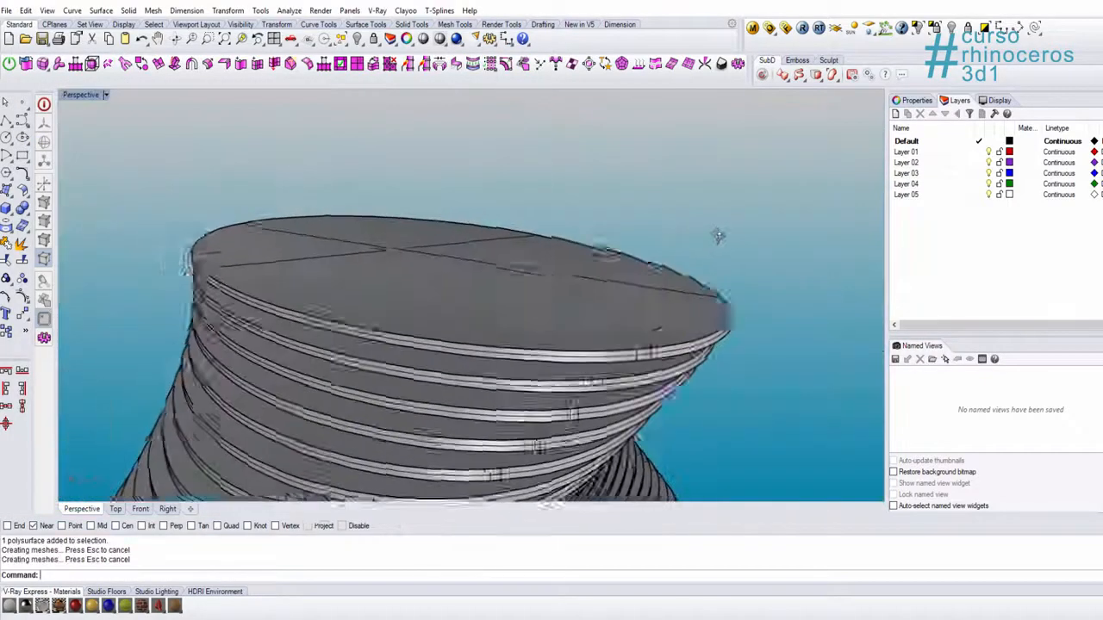
{"action": "scroll", "coordinate": [605, 302], "scroll_direction": "down", "scroll_amount": 7}
{"action": "mouse_move", "coordinate": [605, 302]}
{"action": "right_mouse_down"}
{"action": "mouse_move", "coordinate": [371, 331]}
{"action": "mouse_move", "coordinate": [716, 305]}
{"action": "mouse_move", "coordinate": [660, 276]}
{"action": "mouse_move", "coordinate": [589, 294]}
{"action": "mouse_move", "coordinate": [454, 249]}
{"action": "mouse_move", "coordinate": [573, 298]}
{"action": "mouse_move", "coordinate": [474, 334]}
{"action": "right_mouse_up"}
{"action": "key", "text": "ctrl+alt+r"}
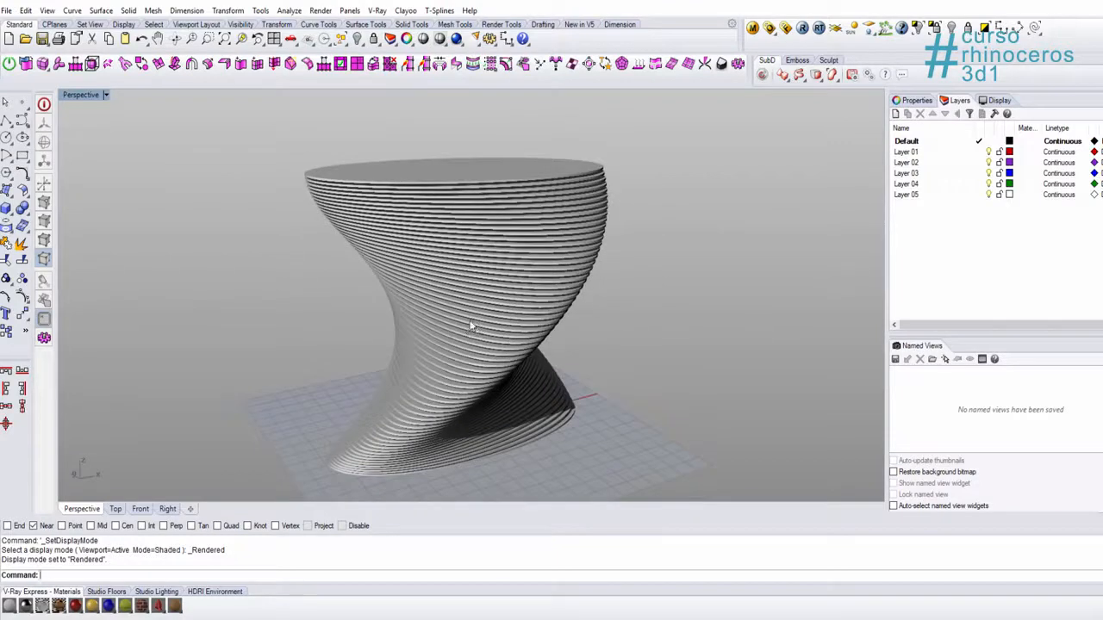
{"action": "right_click_drag", "start_coordinate": [472, 326], "coordinate": [704, 239]}
{"action": "scroll", "coordinate": [508, 219], "scroll_direction": "up", "scroll_amount": 5}
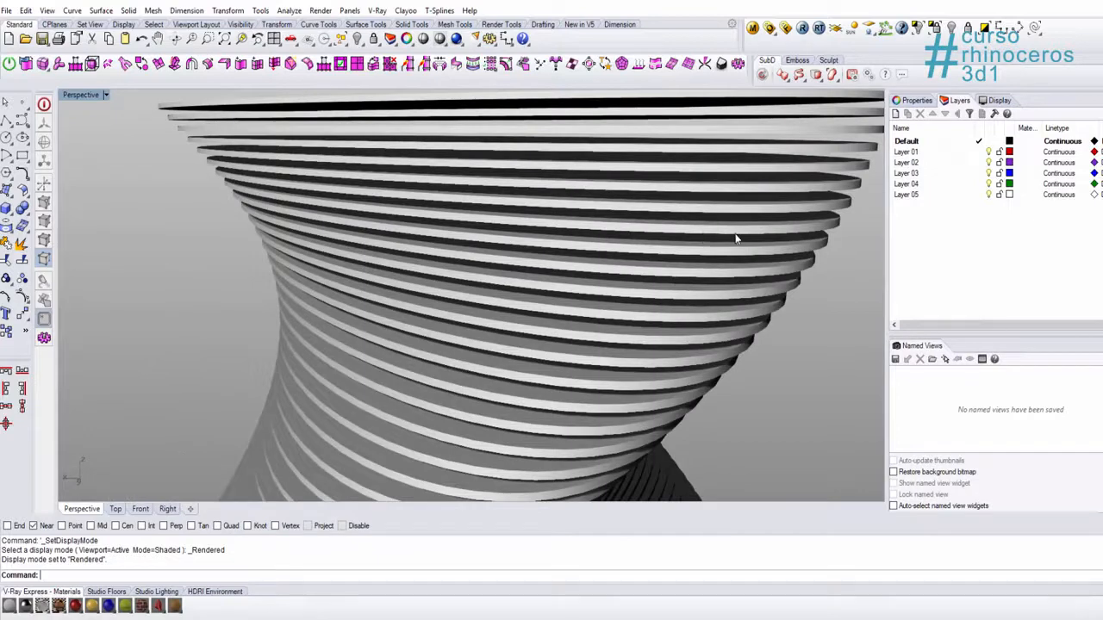
{"action": "scroll", "coordinate": [671, 246], "scroll_direction": "down", "scroll_amount": 2}
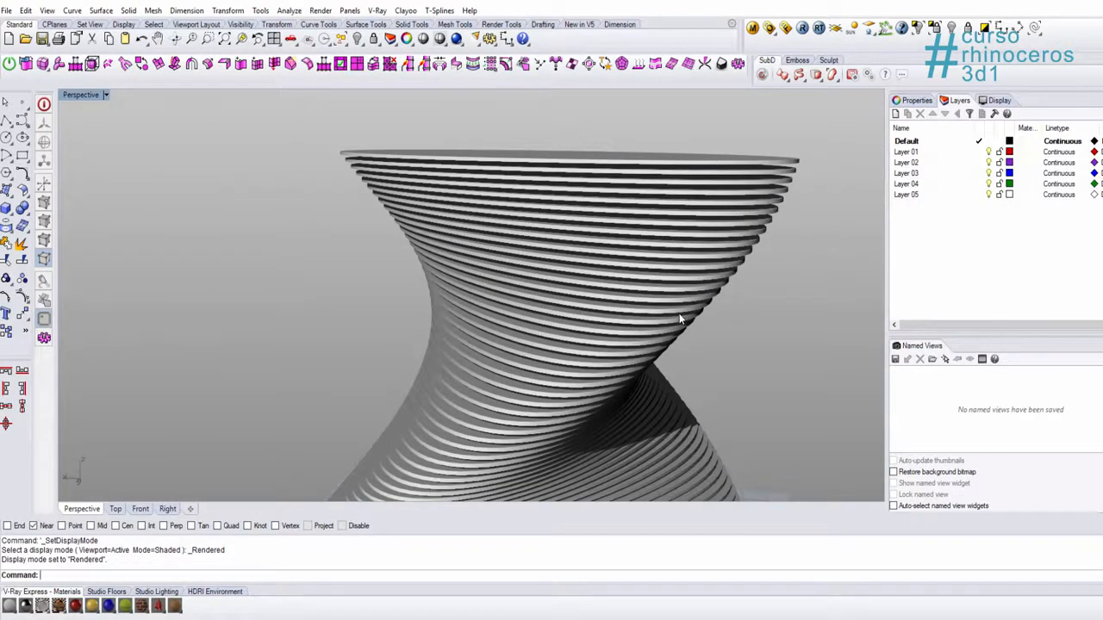
{"action": "right_click_drag", "start_coordinate": [680, 318], "coordinate": [582, 296], "text": "shift"}
{"action": "scroll", "coordinate": [601, 336], "scroll_direction": "down", "scroll_amount": 5}
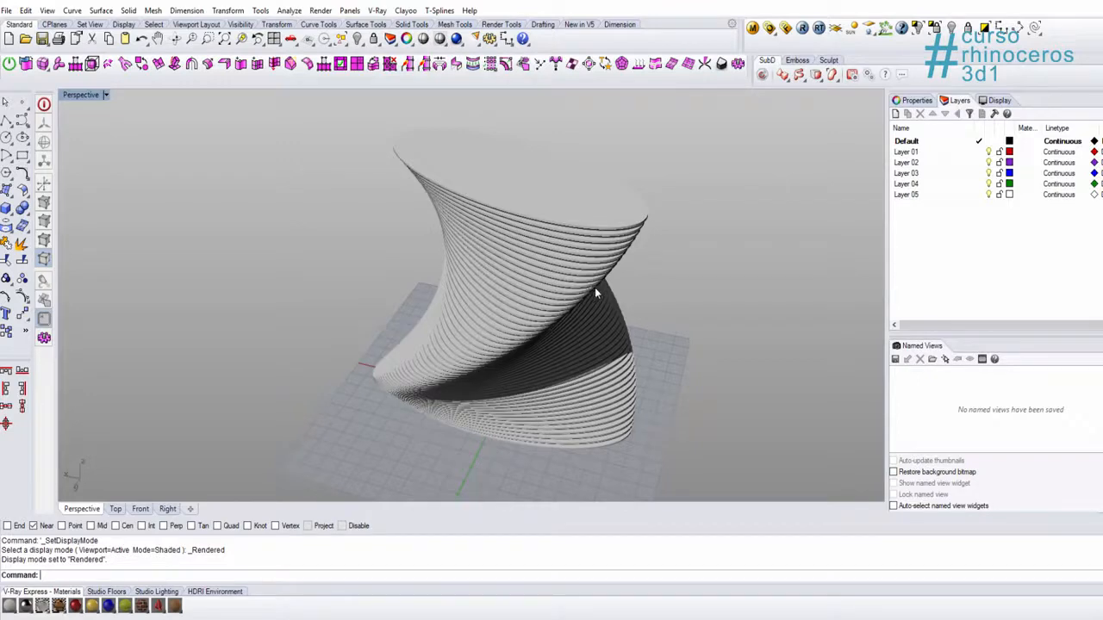
{"action": "right_click_drag", "start_coordinate": [595, 288], "coordinate": [598, 289]}
Step: Reopen Grasshopper and move the Cap Holes component level with the Extrude component
{"action": "type", "text": "Grasshopper"}
{"action": "key", "text": "Return"}
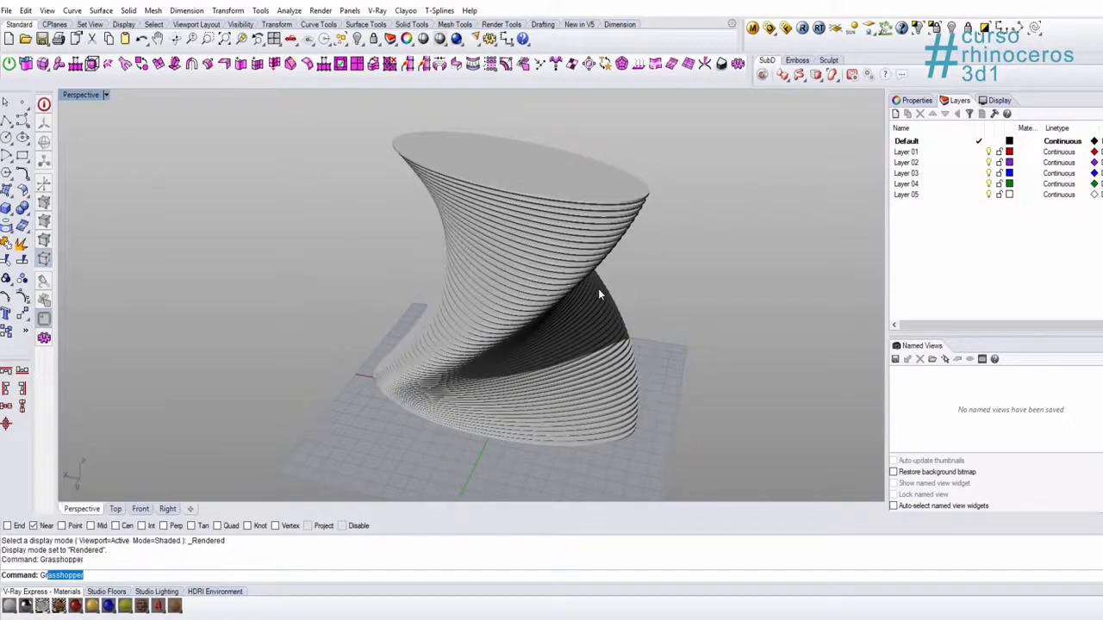
{"action": "right_click_drag", "start_coordinate": [352, 358], "coordinate": [300, 362]}
{"action": "scroll", "coordinate": [300, 362], "scroll_direction": "up", "scroll_amount": 2}
{"action": "right_click_drag", "start_coordinate": [31, 329], "coordinate": [76, 330]}
{"action": "right_click_drag", "start_coordinate": [323, 337], "coordinate": [307, 387]}
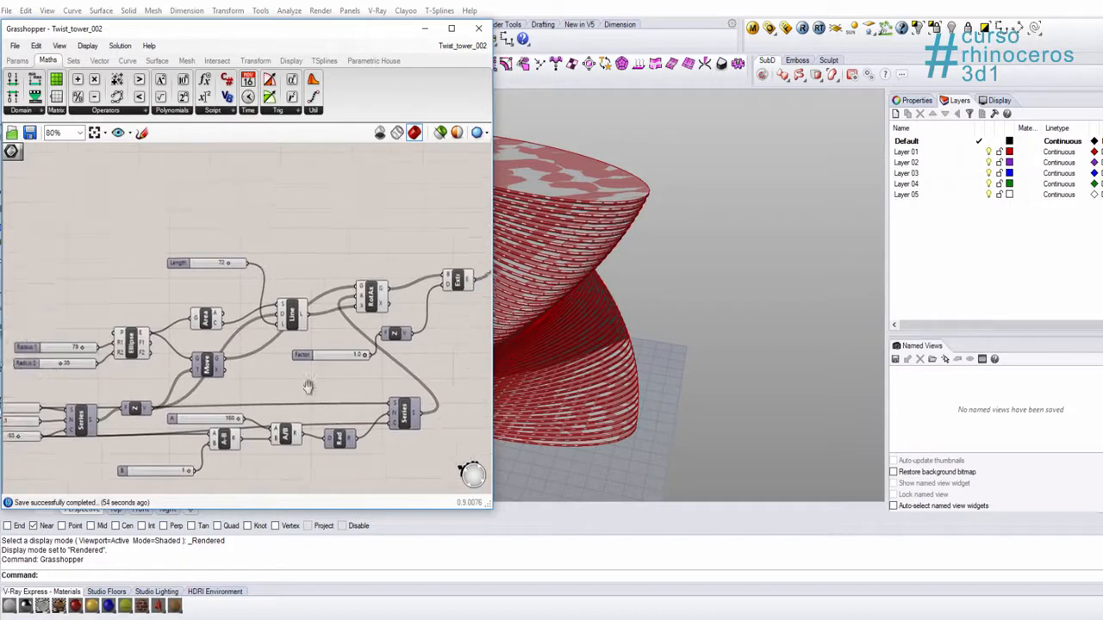
{"action": "right_click_drag", "start_coordinate": [200, 382], "coordinate": [171, 394]}
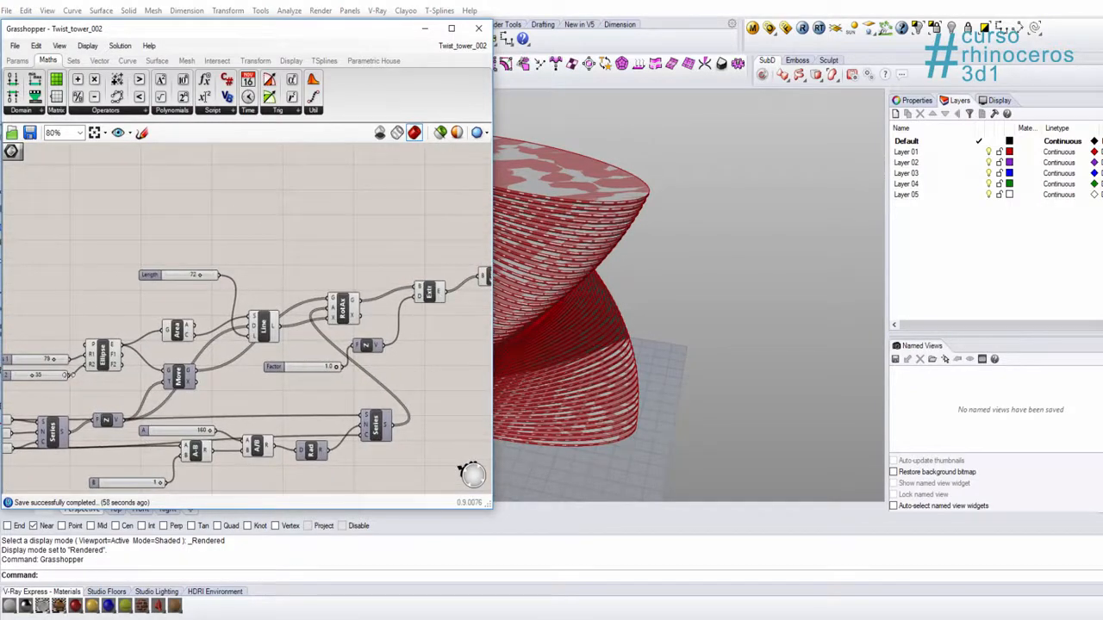
{"action": "right_click_drag", "start_coordinate": [298, 417], "coordinate": [288, 396]}
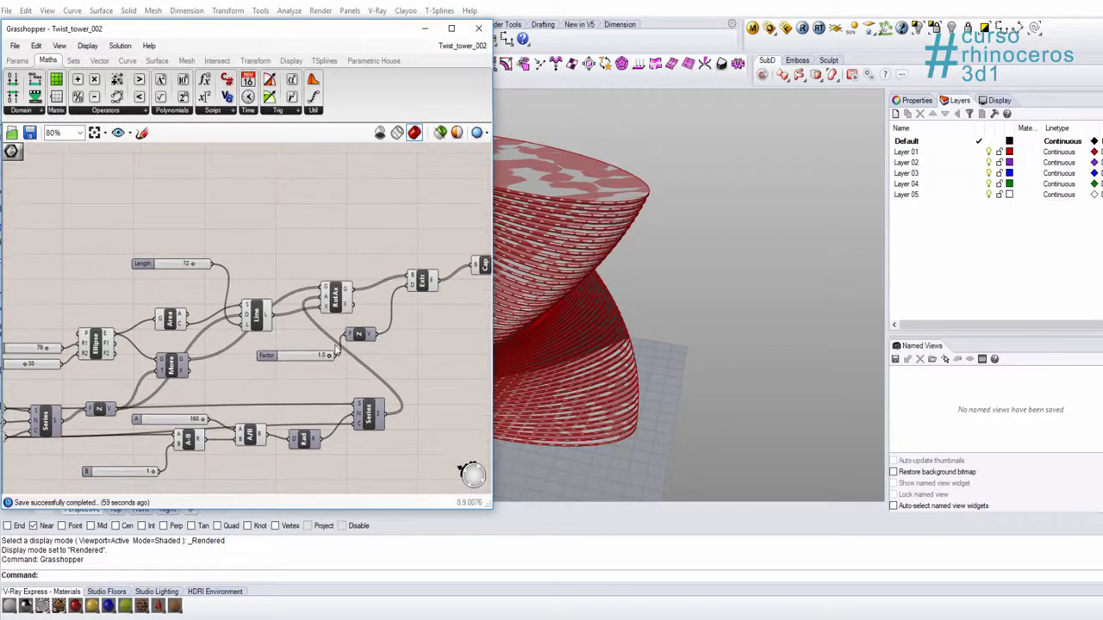
{"action": "right_click_drag", "start_coordinate": [335, 346], "coordinate": [224, 339]}
{"action": "scroll", "coordinate": [397, 250], "scroll_direction": "up", "scroll_amount": 4}
{"action": "left_click", "coordinate": [344, 276]}
{"action": "left_click_drag", "start_coordinate": [342, 274], "coordinate": [323, 307]}
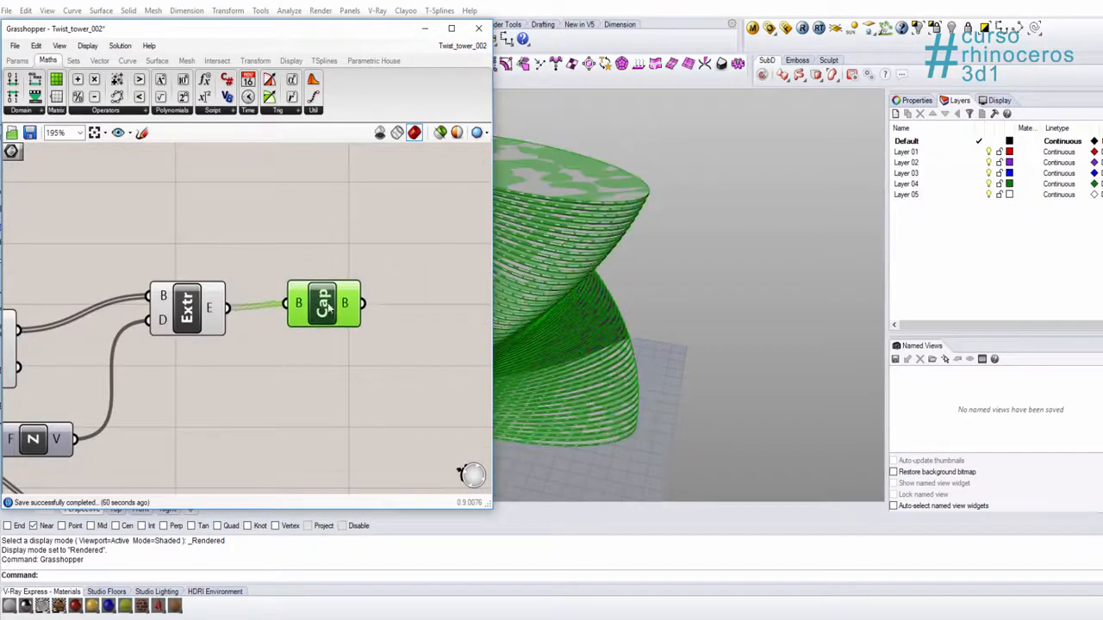
{"action": "right_click_drag", "start_coordinate": [590, 289], "coordinate": [760, 301], "text": "shift"}
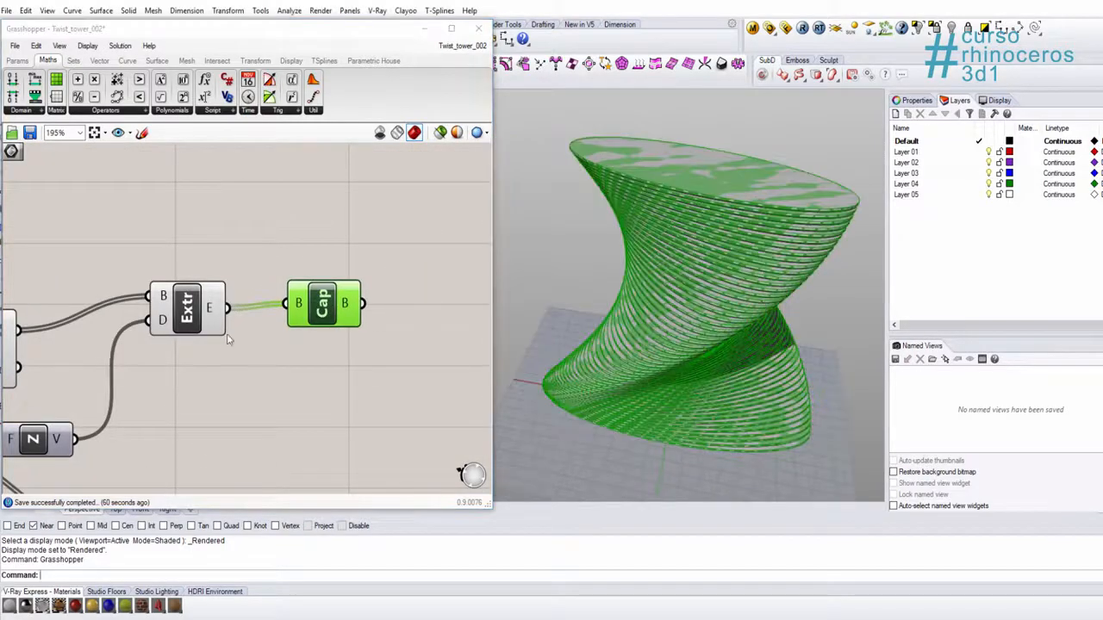